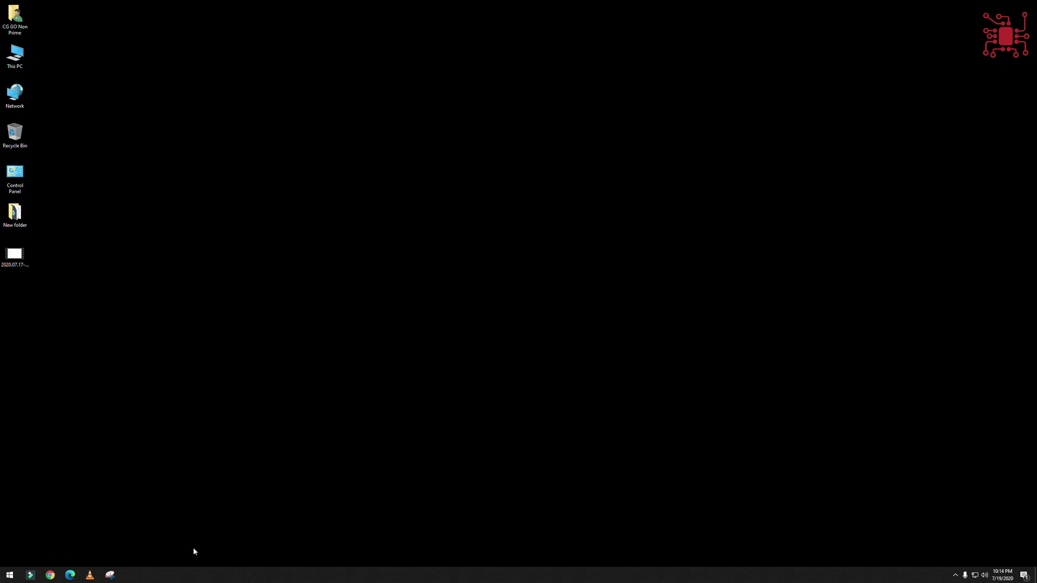
# - Launch Chrome from the taskbar to a New Tab page
pyautogui.click(51, 575)
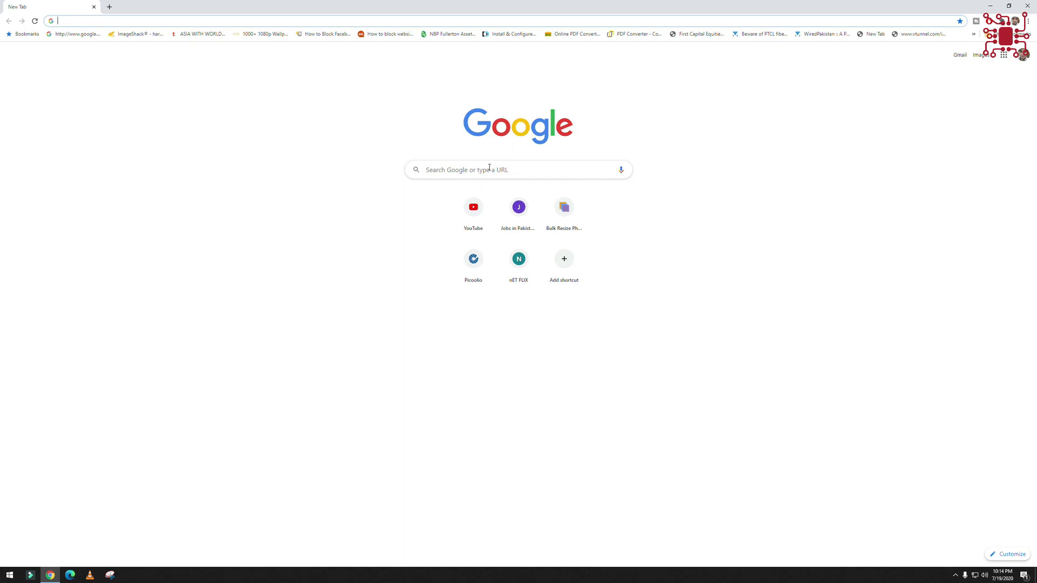
# - Google 'net scanner' and open the SoftPerfect Network Scanner result in a background tab
pyautogui.click(480, 171)
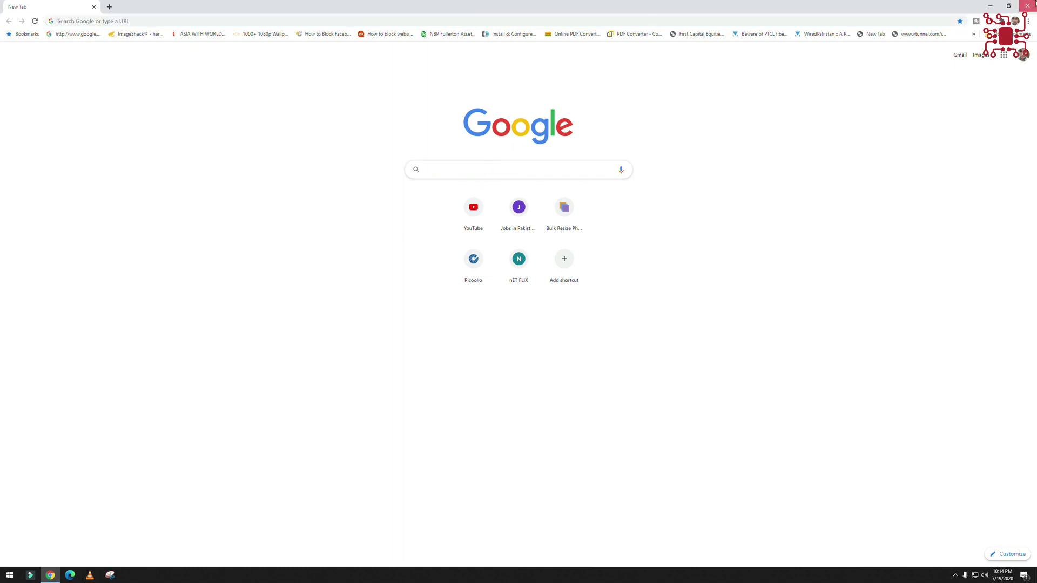
pyautogui.click(1028, 5)
pyautogui.click(50, 577)
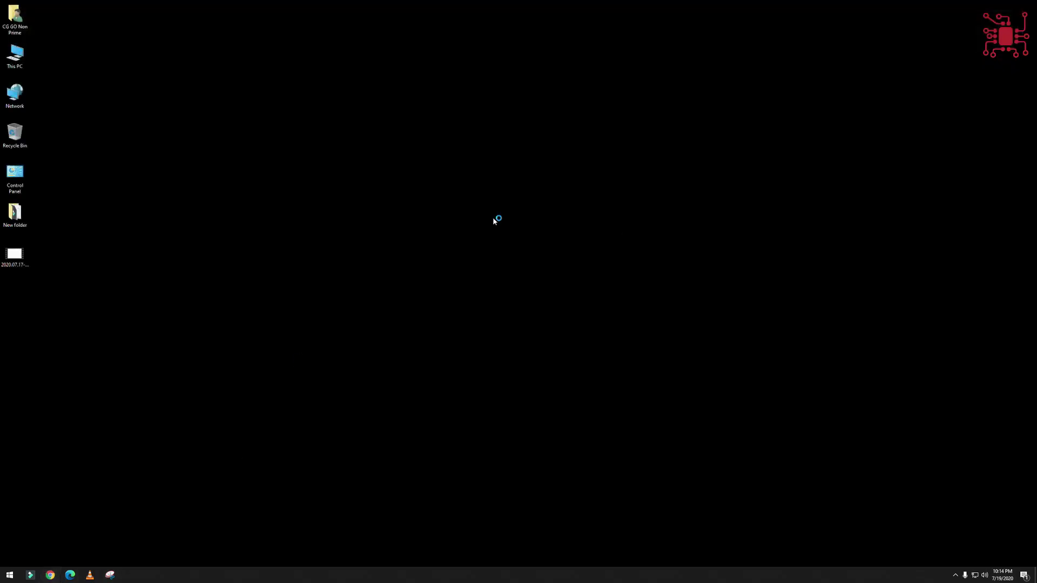
pyautogui.click(471, 167)
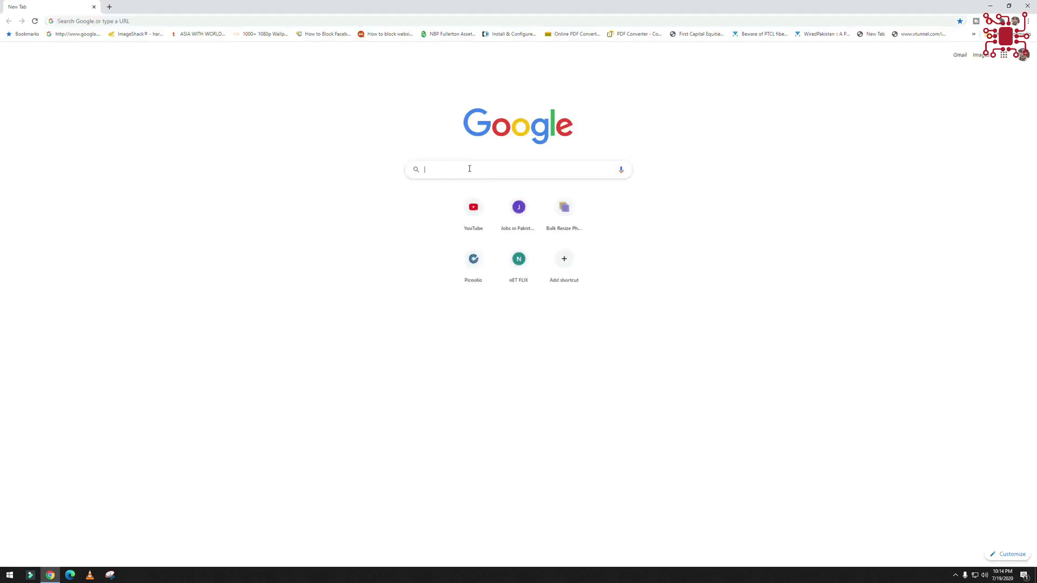
pyautogui.write('net scanner')
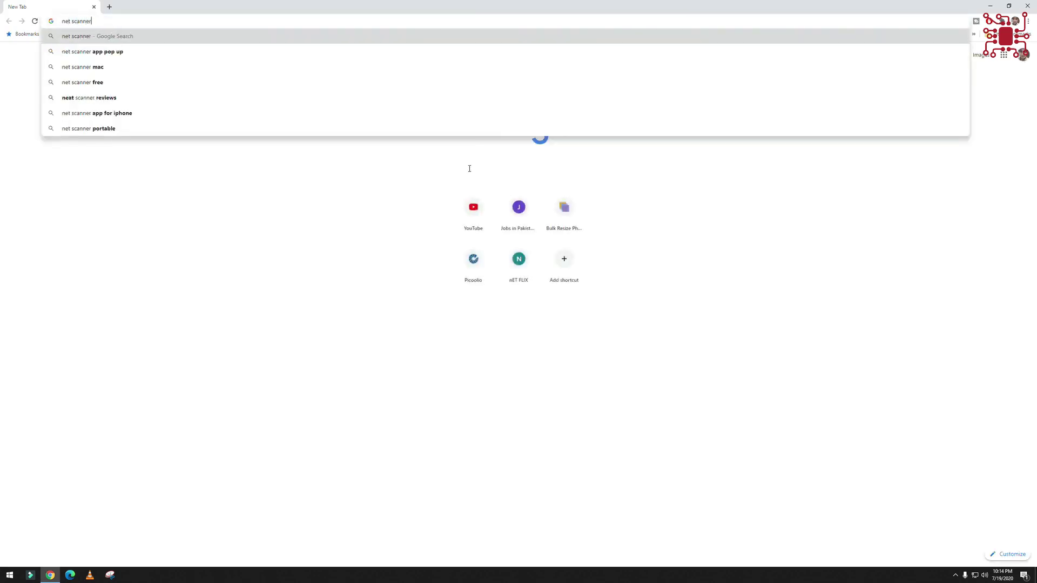
pyautogui.press('Return')
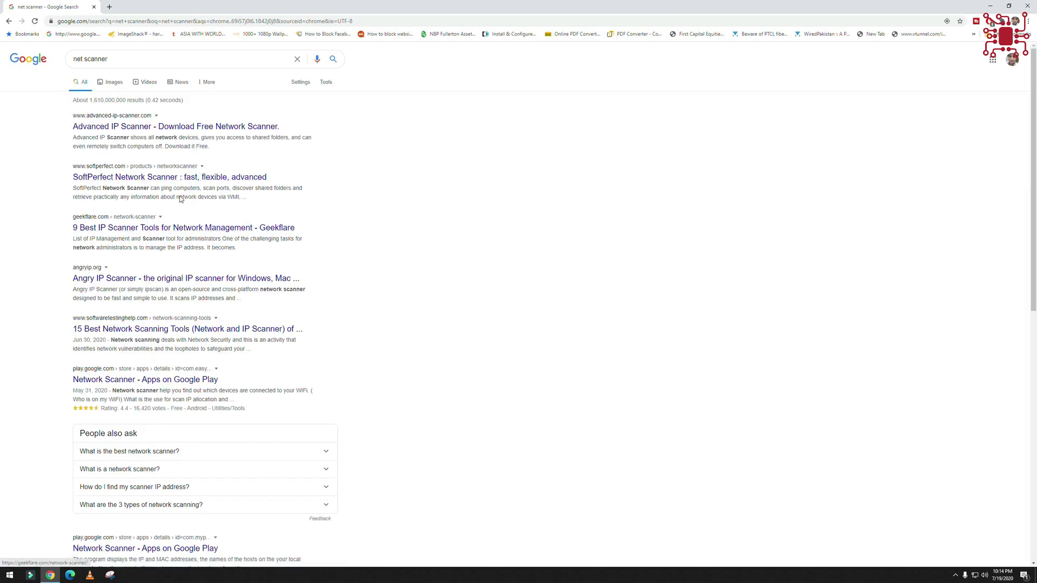
pyautogui.middleClick(165, 182)
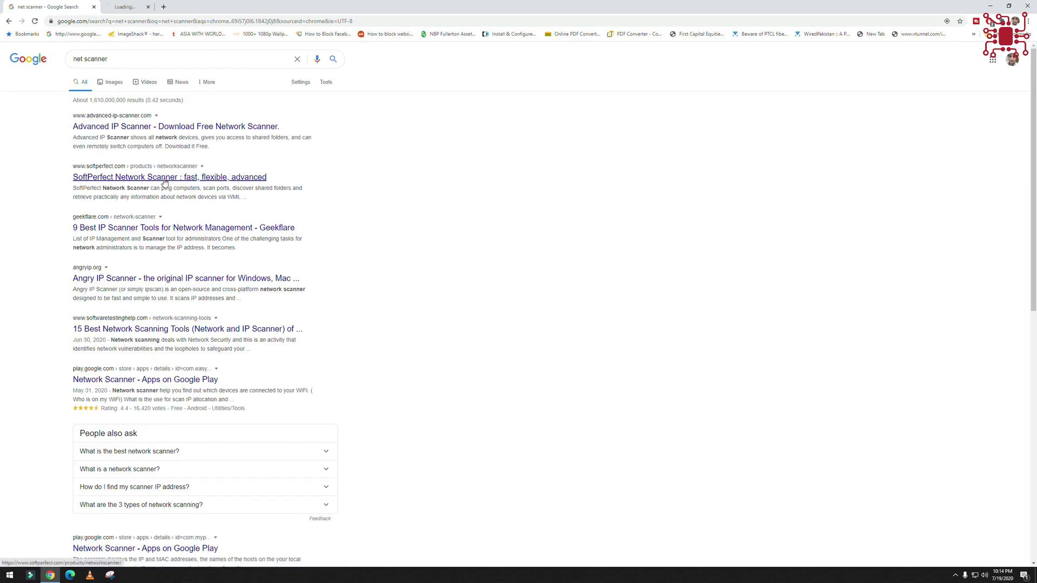
# - Switch to the SoftPerfect product page and highlight the Key features list lines
pyautogui.click(137, 5)
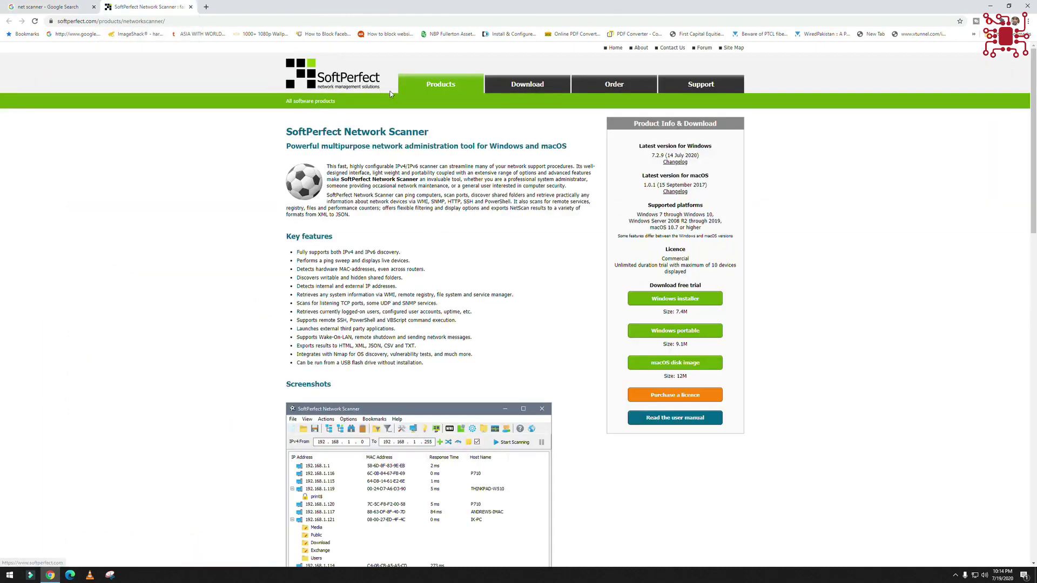
pyautogui.scroll(-2, 413, 251)
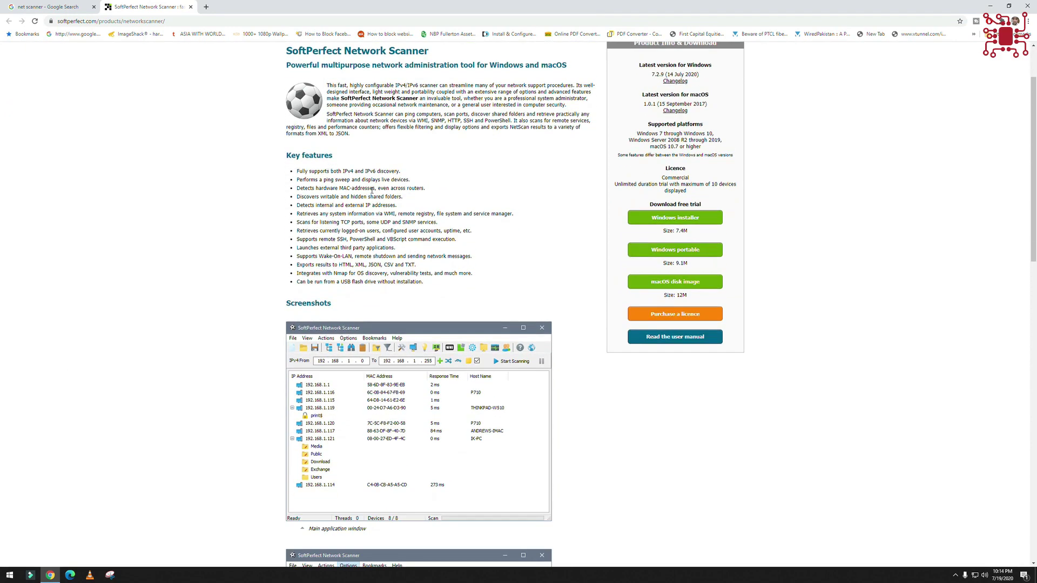
pyautogui.scroll(2, 387, 156)
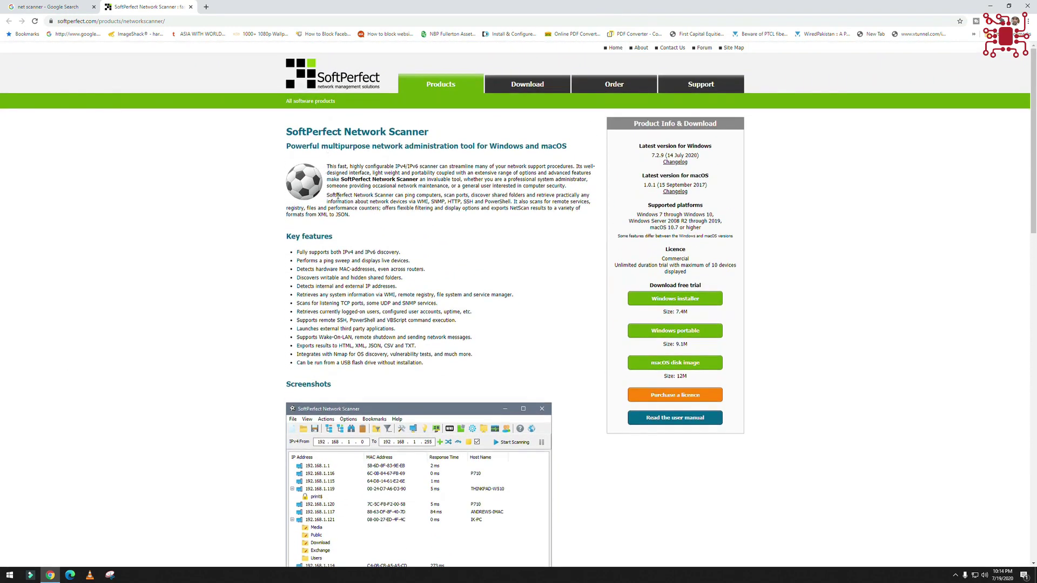
pyautogui.moveTo(298, 253); pyautogui.dragTo(414, 270)
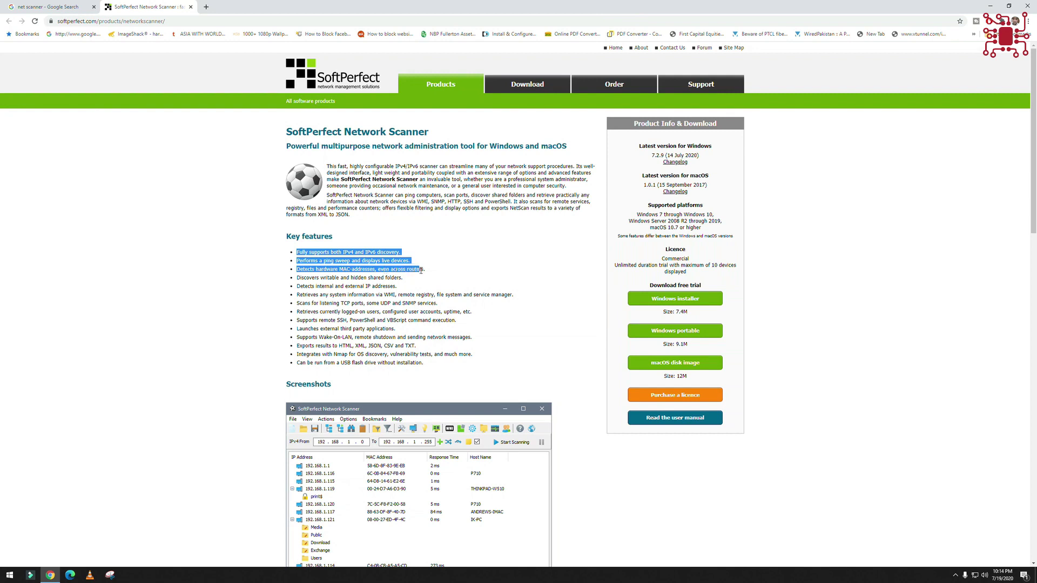
pyautogui.moveTo(296, 269); pyautogui.dragTo(430, 275)
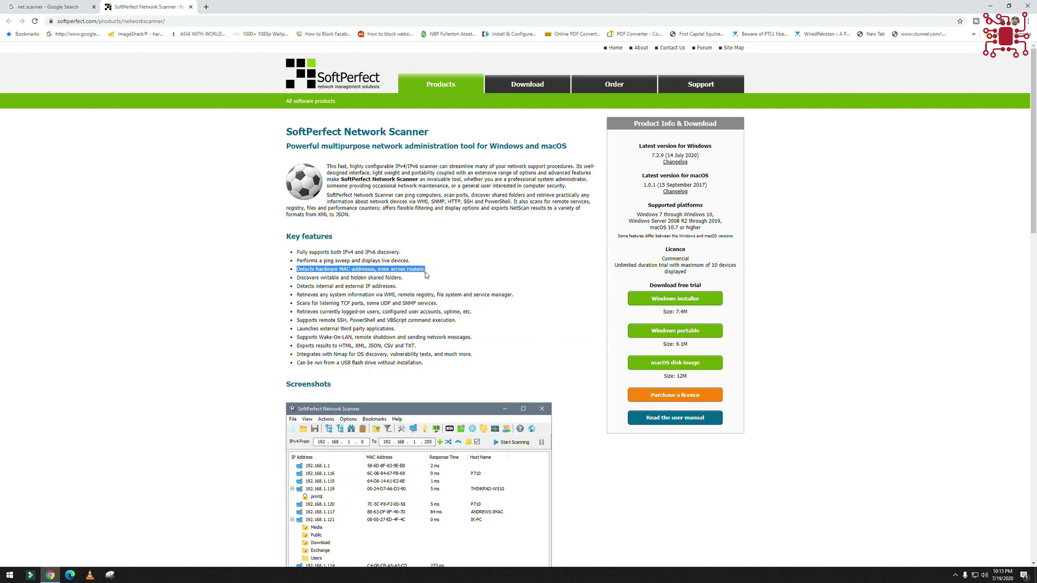
pyautogui.moveTo(297, 279); pyautogui.dragTo(475, 355)
# - Scroll down through the product screenshots and back up toward the top
pyautogui.scroll(-2, 473, 360)
pyautogui.scroll(-3, 473, 360)
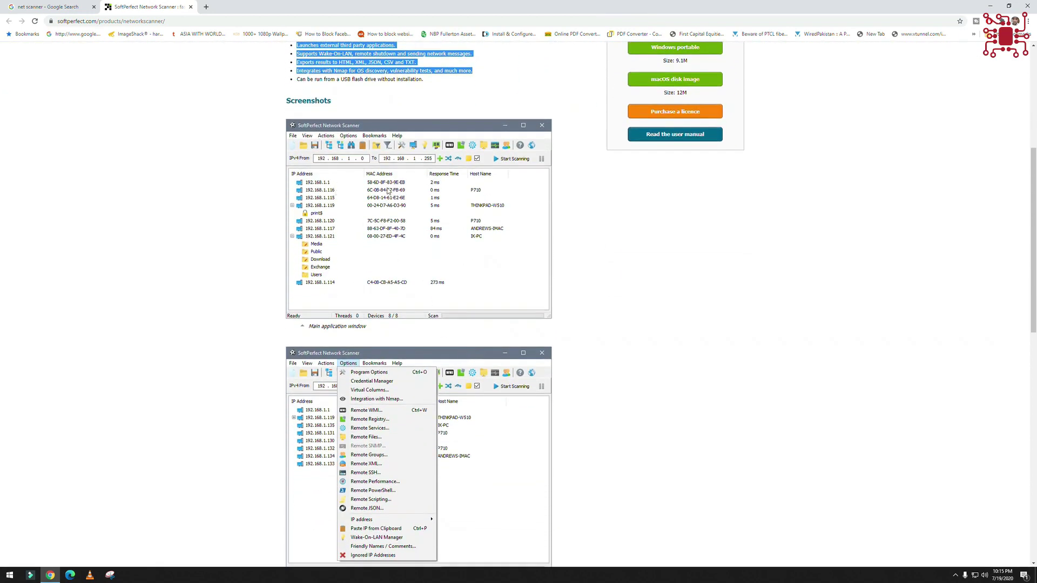
pyautogui.scroll(-4, 363, 293)
pyautogui.scroll(-7, 366, 325)
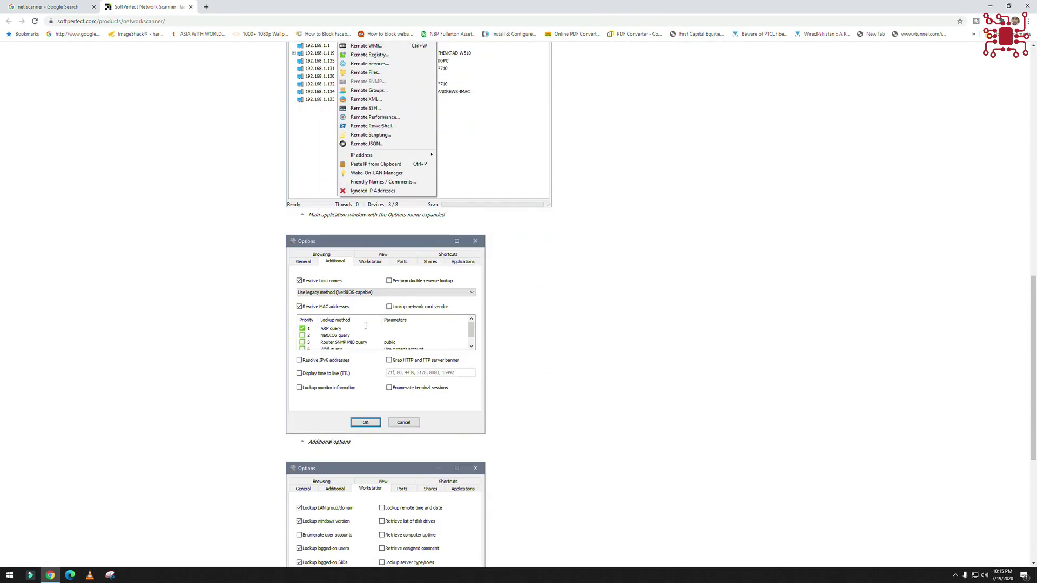
pyautogui.scroll(3, 366, 326)
pyautogui.scroll(20, 365, 325)
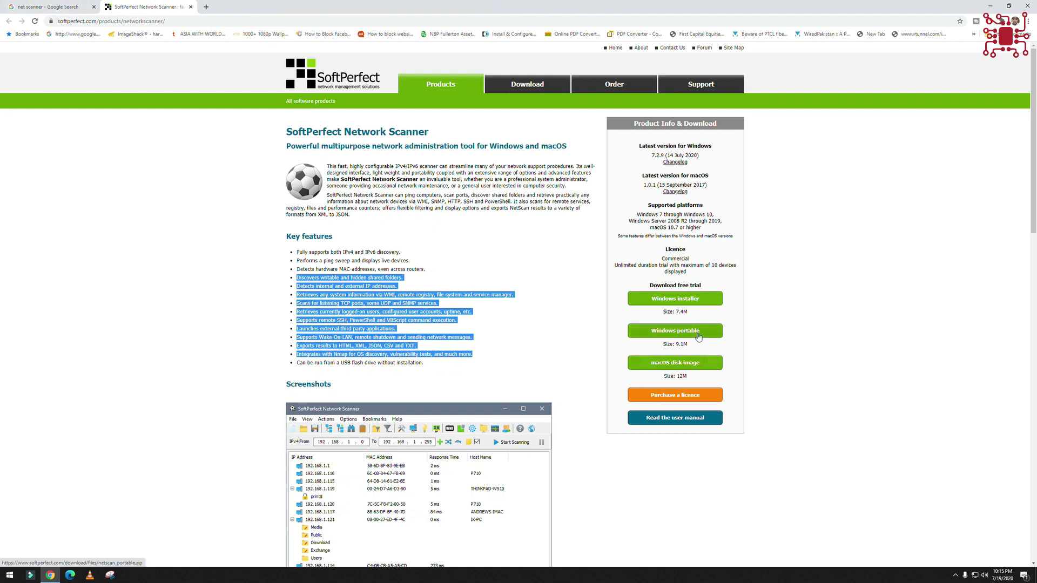
# - Download the Windows portable zip, netscan_portable.zip (9.05 MB), through IDM
pyautogui.click(567, 339)
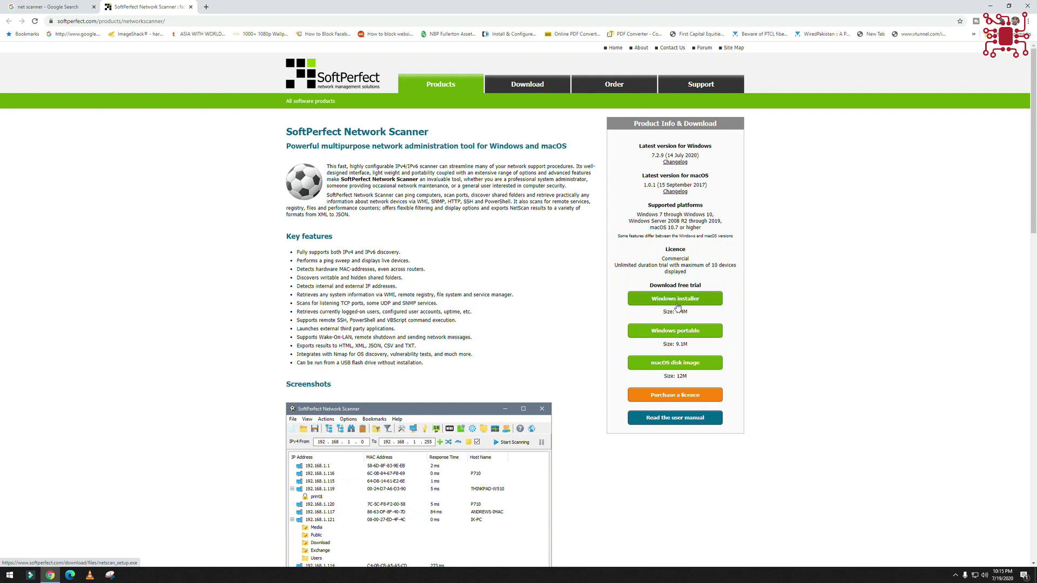
pyautogui.click(682, 334)
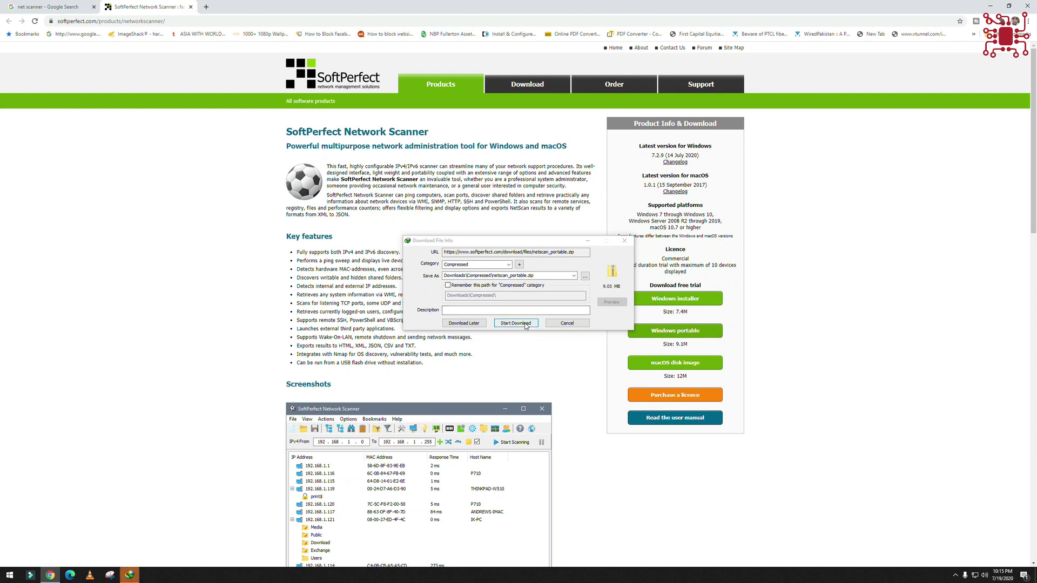
pyautogui.click(516, 323)
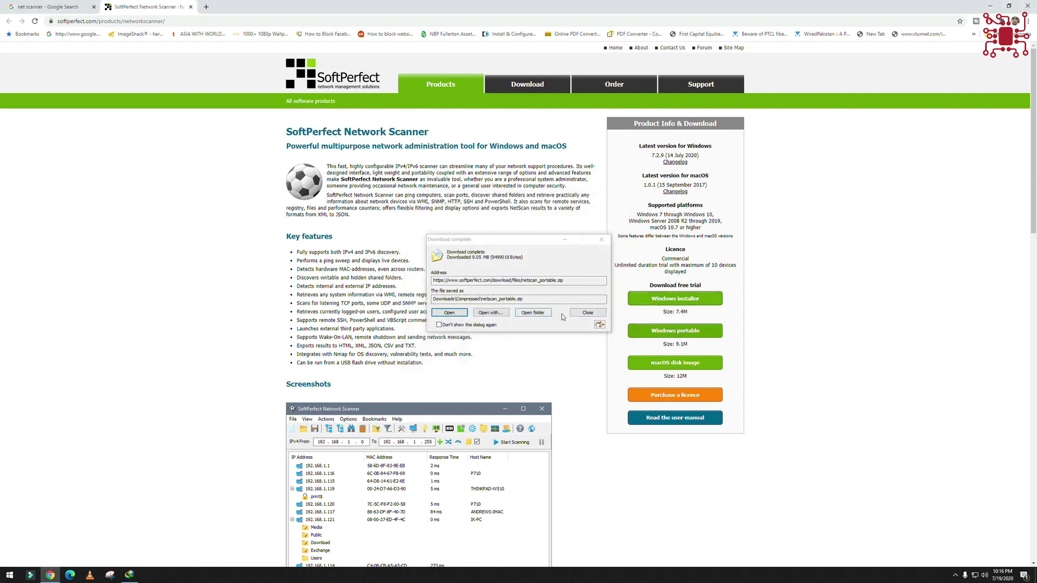
pyautogui.click(589, 313)
# - Start downloading the Windows installer netscan_setup.exe in IDM and close the browser
pyautogui.click(691, 300)
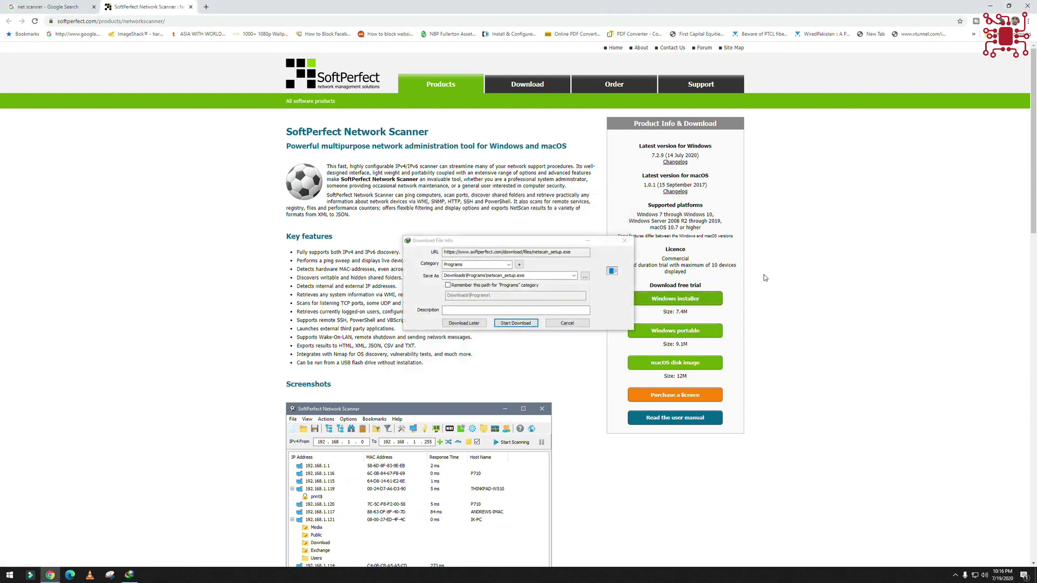
pyautogui.click(541, 322)
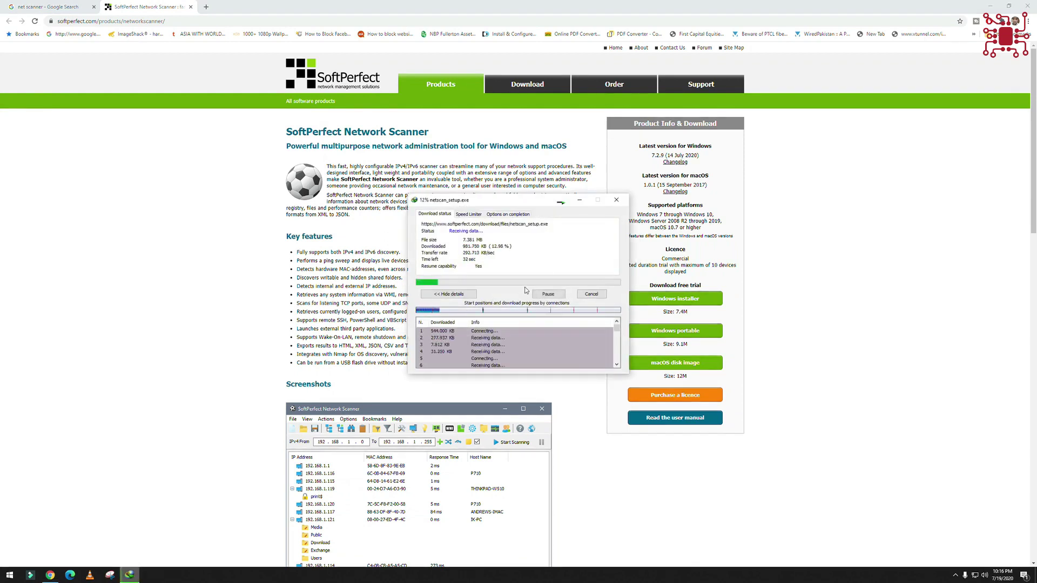
pyautogui.click(1028, 6)
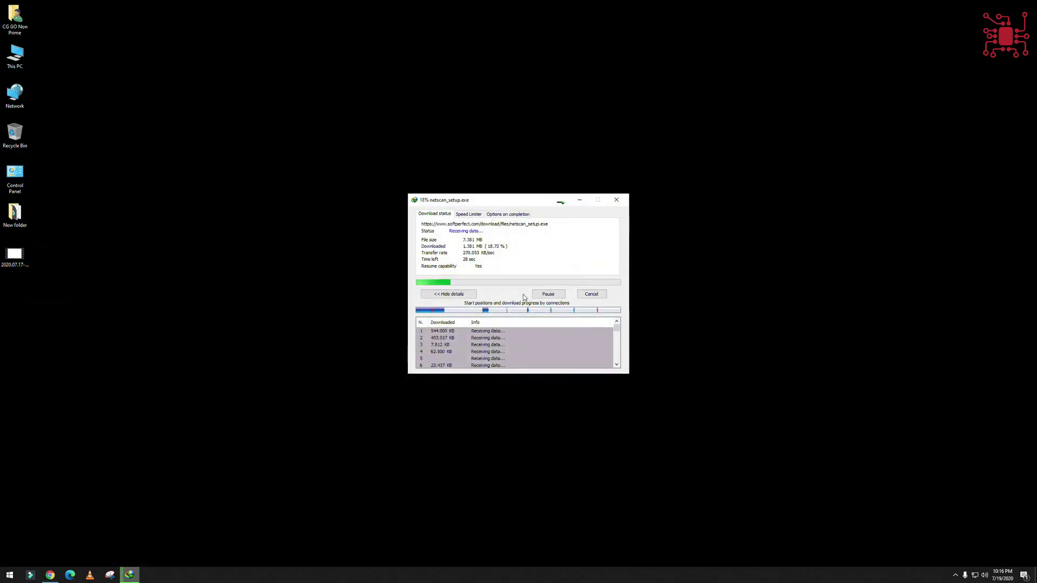
# - Open Downloads from This PC, sort by Date modified newest first, then minimize it
pyautogui.doubleClick(20, 51)
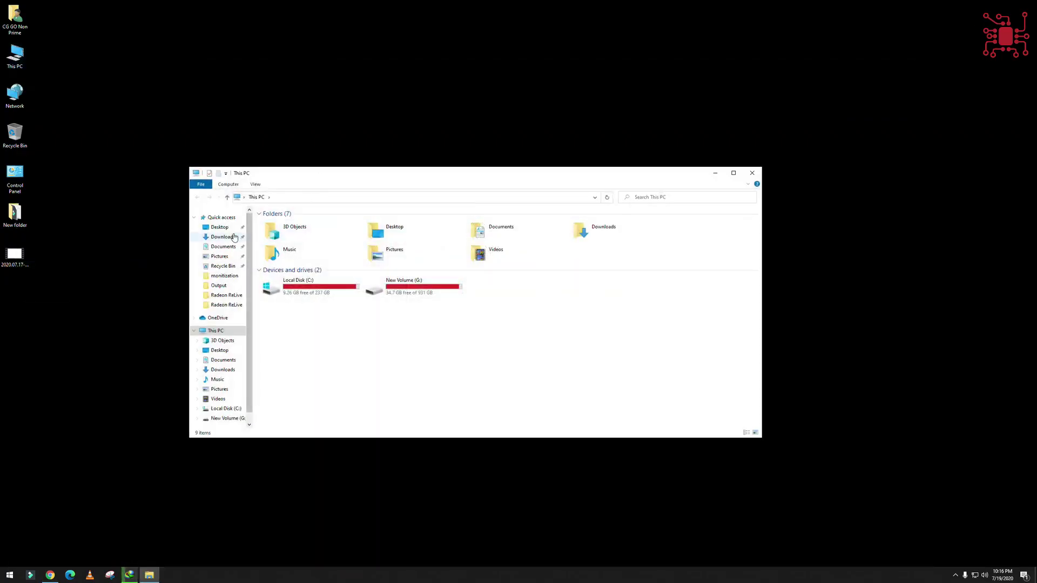
pyautogui.click(222, 236)
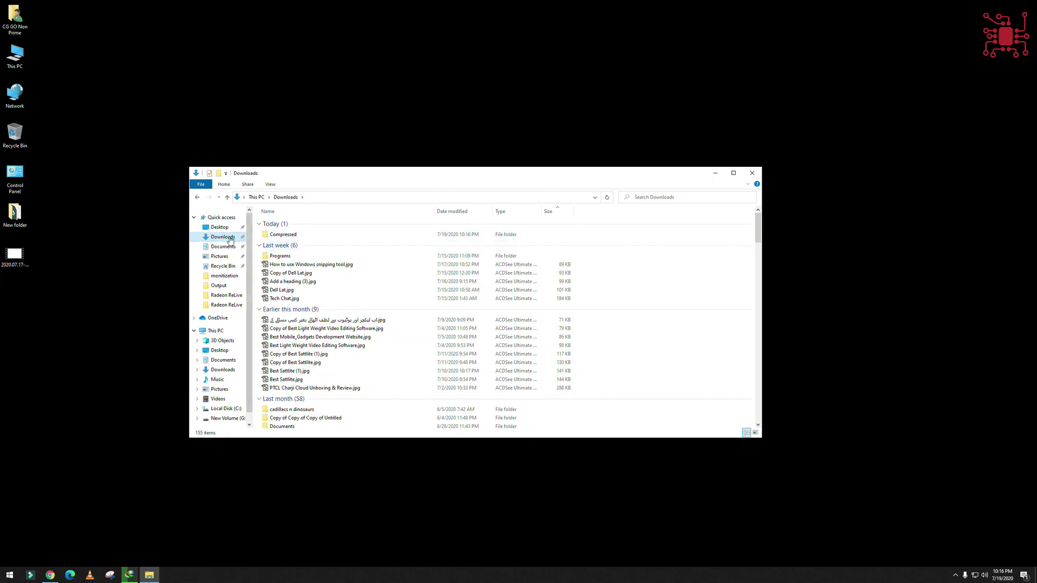
pyautogui.click(455, 212)
pyautogui.click(455, 212)
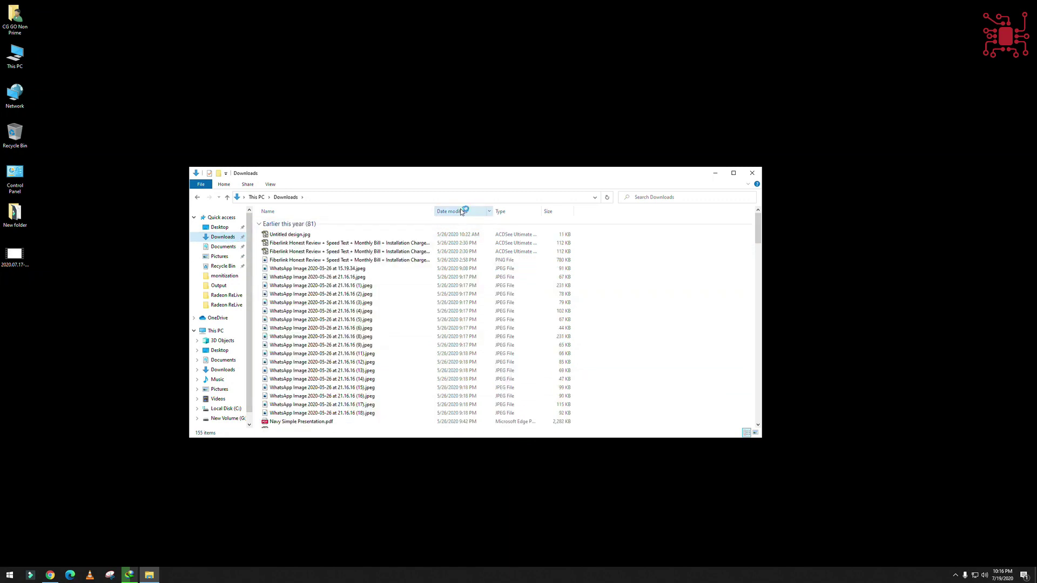
pyautogui.click(456, 212)
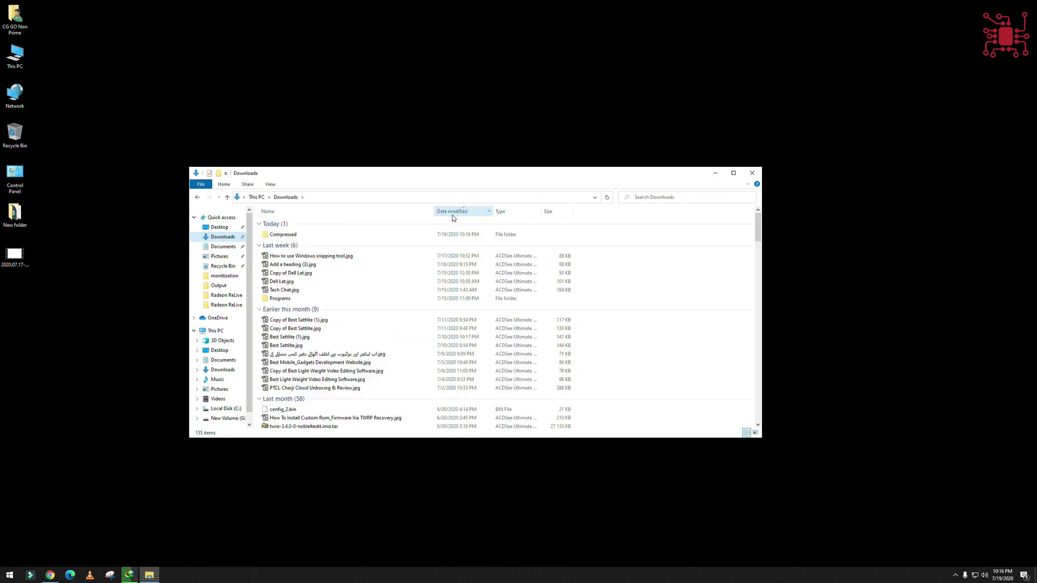
pyautogui.click(714, 172)
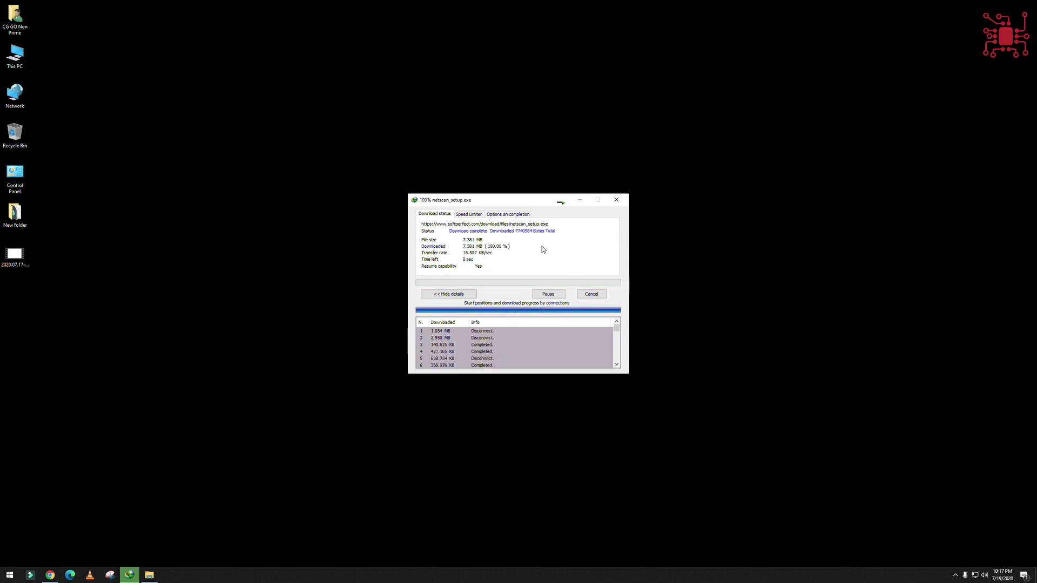
# - Locate netscan_setup.exe in the download folder and run it as administrator
pyautogui.click(533, 311)
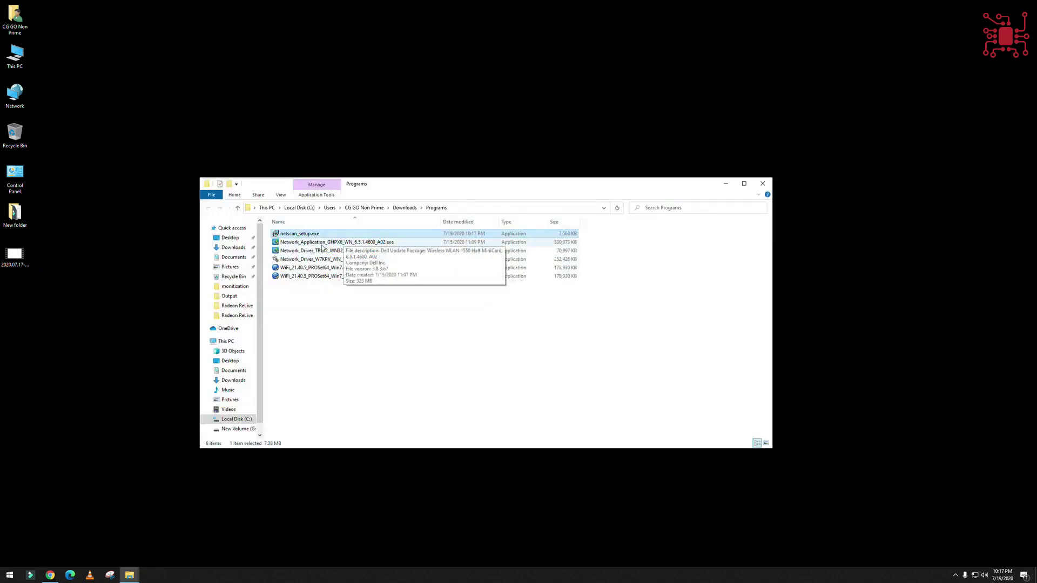
pyautogui.click(321, 244)
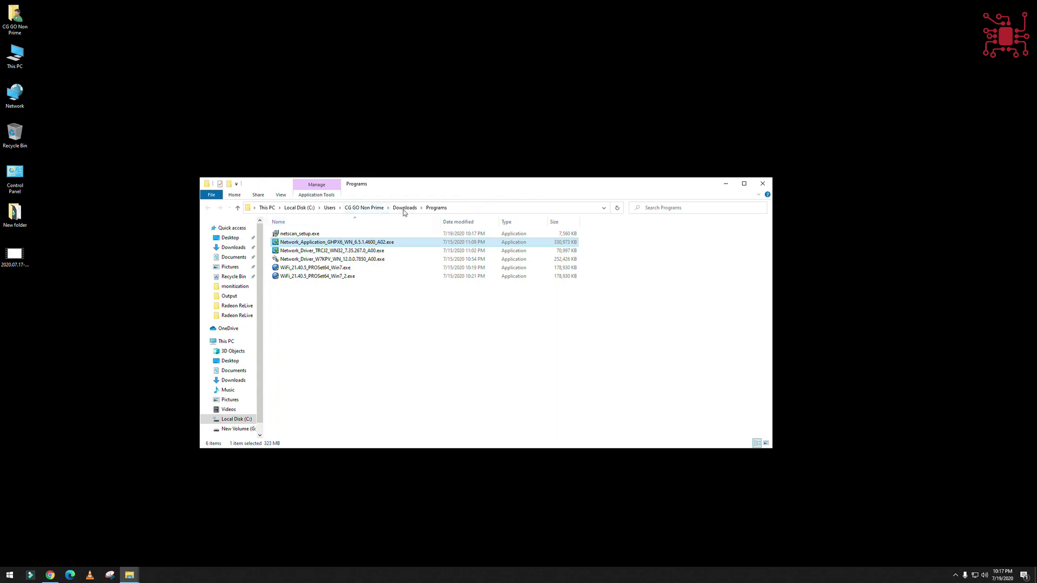
pyautogui.click(307, 235)
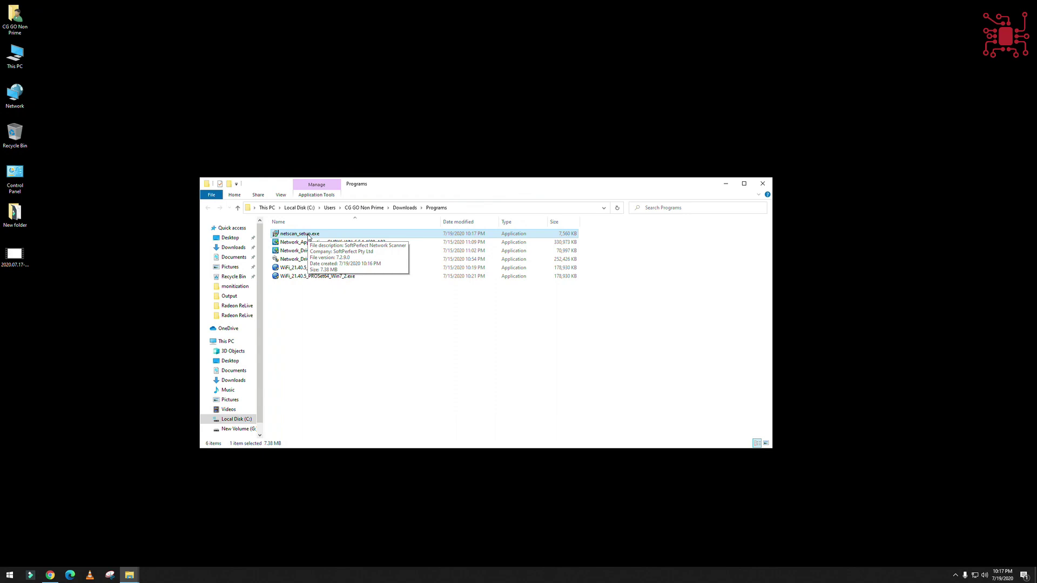
pyautogui.rightClick(311, 236)
pyautogui.click(350, 252)
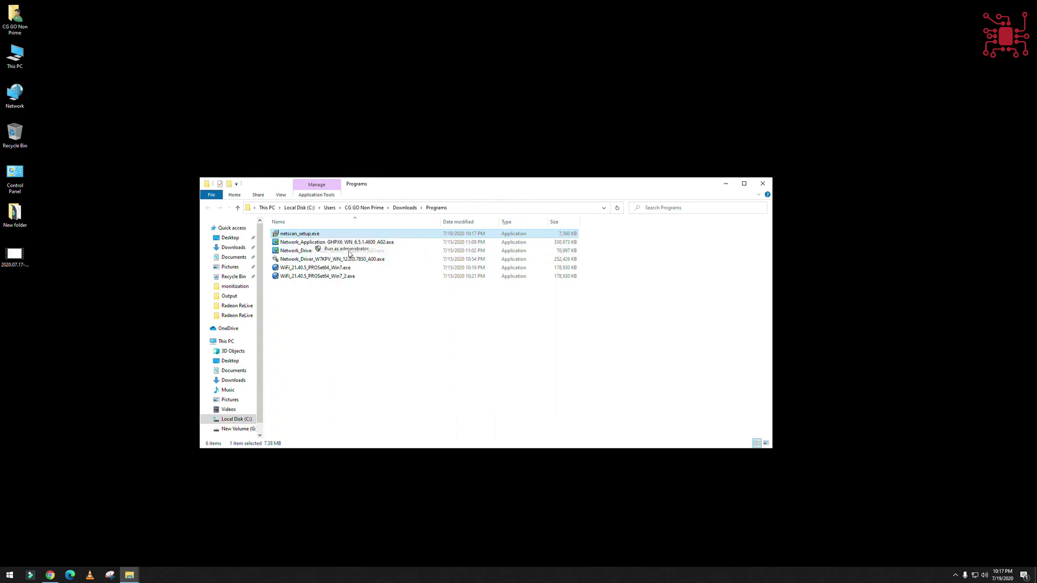
# - Approve UAC, accept the licence, keep default folder and desktop shortcut, and install
pyautogui.click(476, 342)
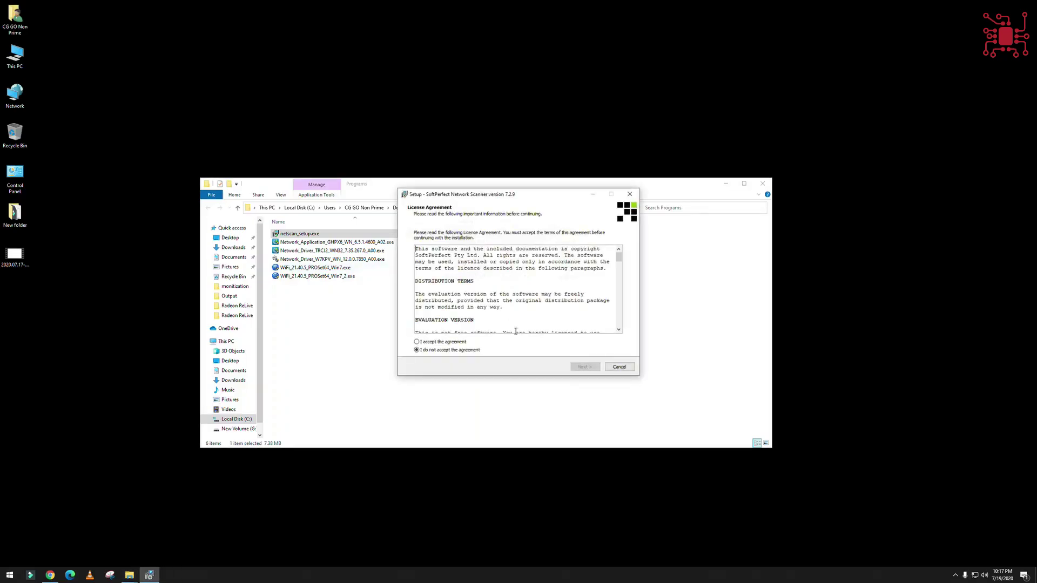
pyautogui.click(458, 342)
pyautogui.click(581, 367)
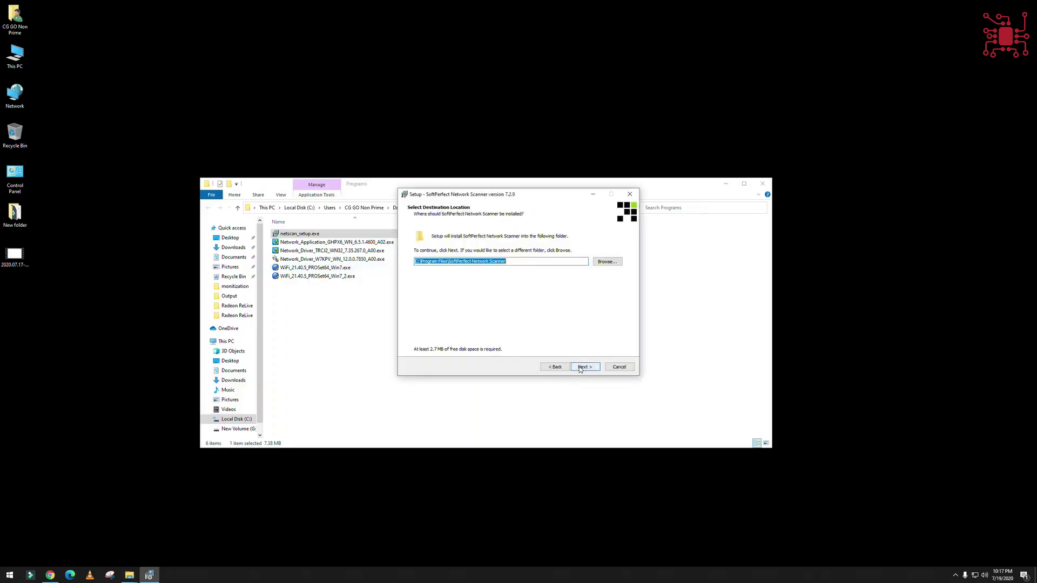
pyautogui.click(584, 368)
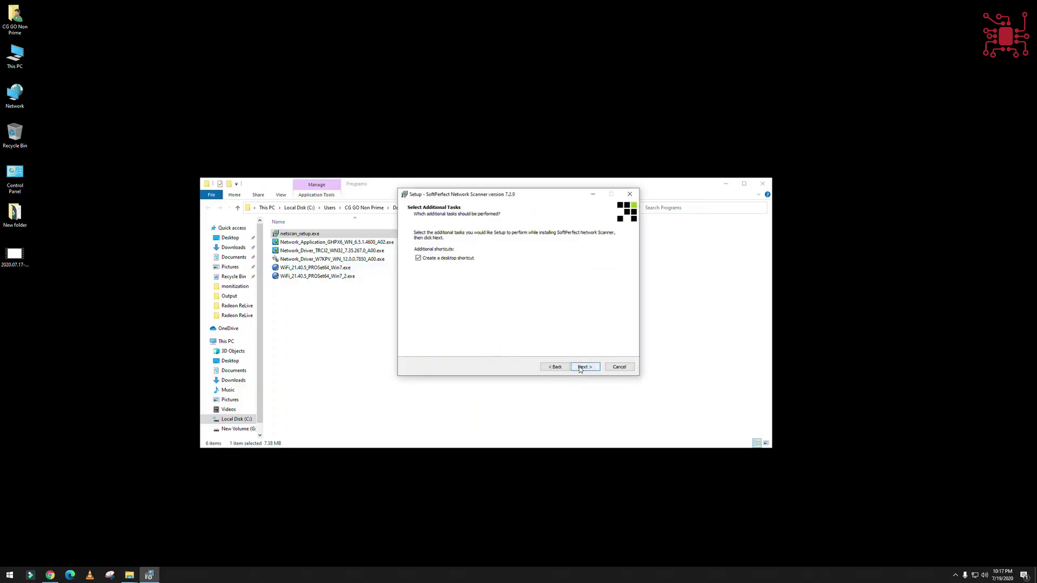
pyautogui.click(581, 367)
pyautogui.click(581, 367)
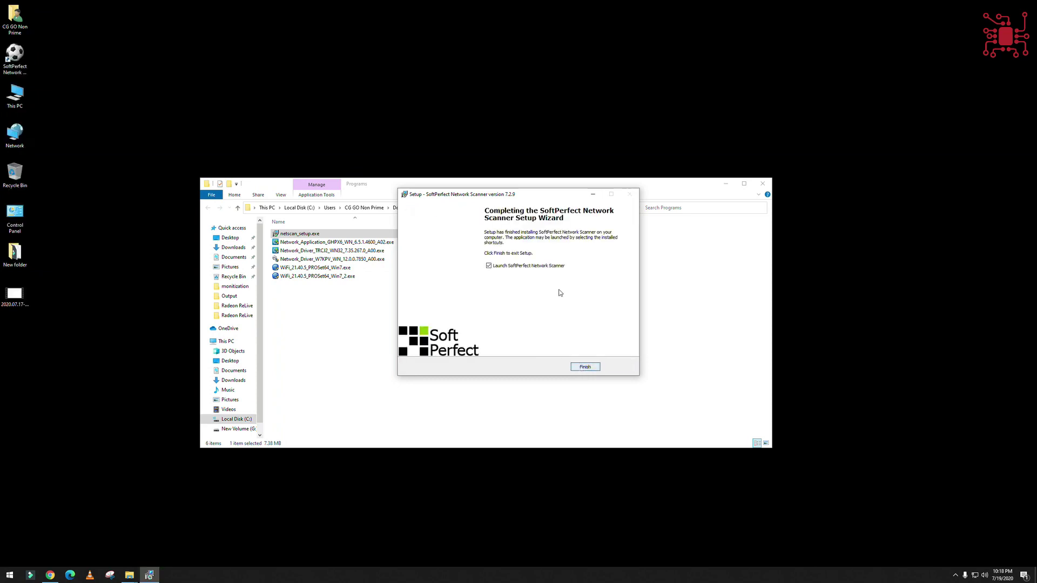
# - Finish setup to launch the scanner, continue the trial, then reposition and enlarge its window
pyautogui.click(597, 367)
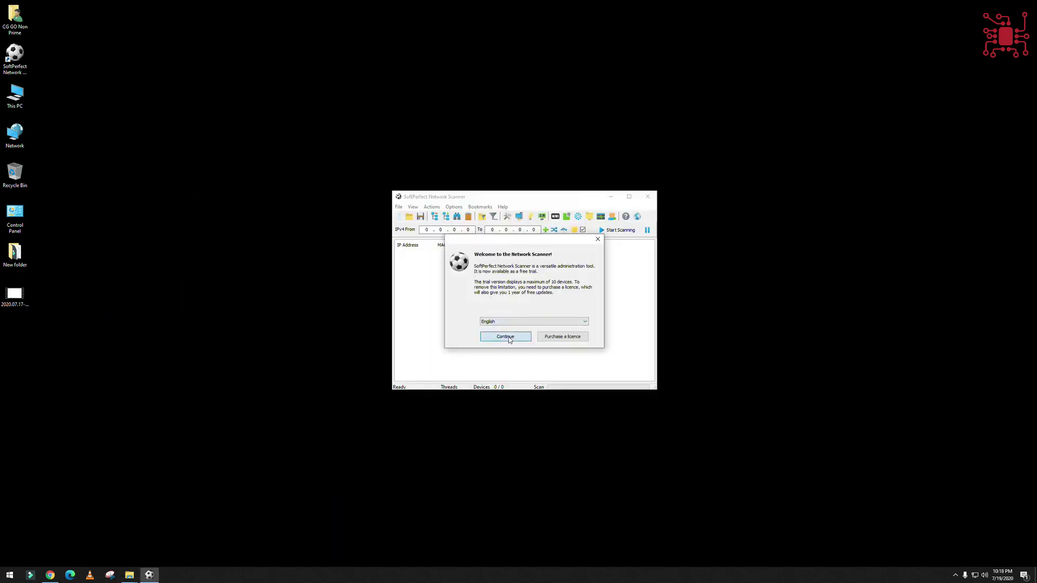
pyautogui.click(506, 337)
pyautogui.doubleClick(507, 200)
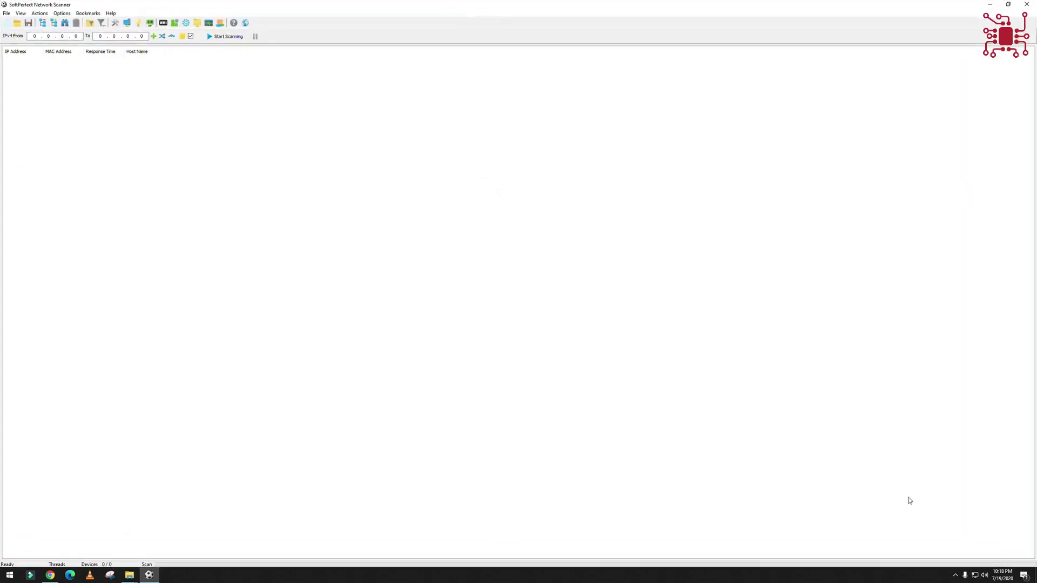
pyautogui.click(1007, 4)
pyautogui.moveTo(566, 202); pyautogui.dragTo(342, 205)
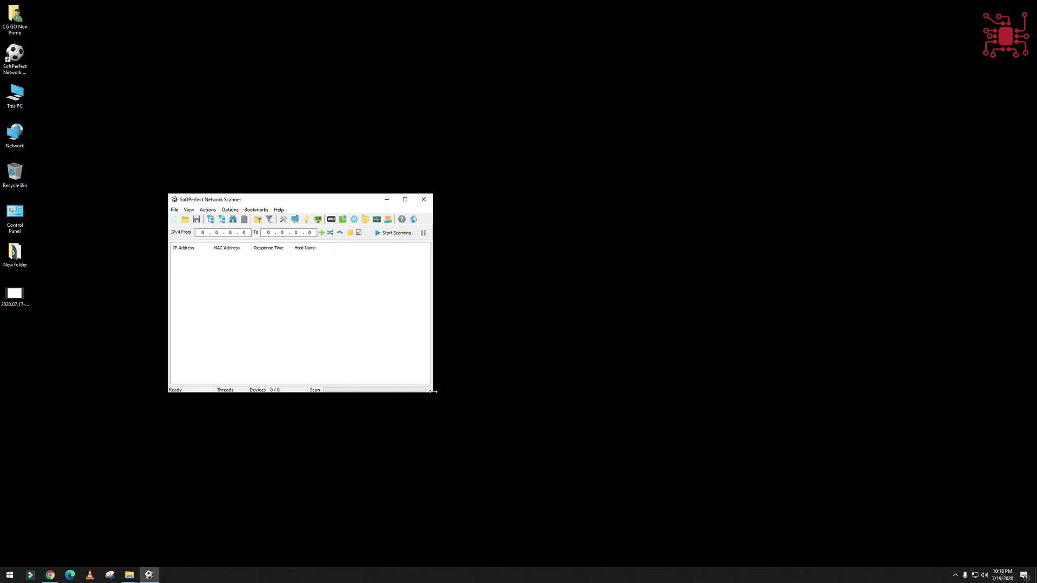
pyautogui.moveTo(433, 391); pyautogui.dragTo(624, 484)
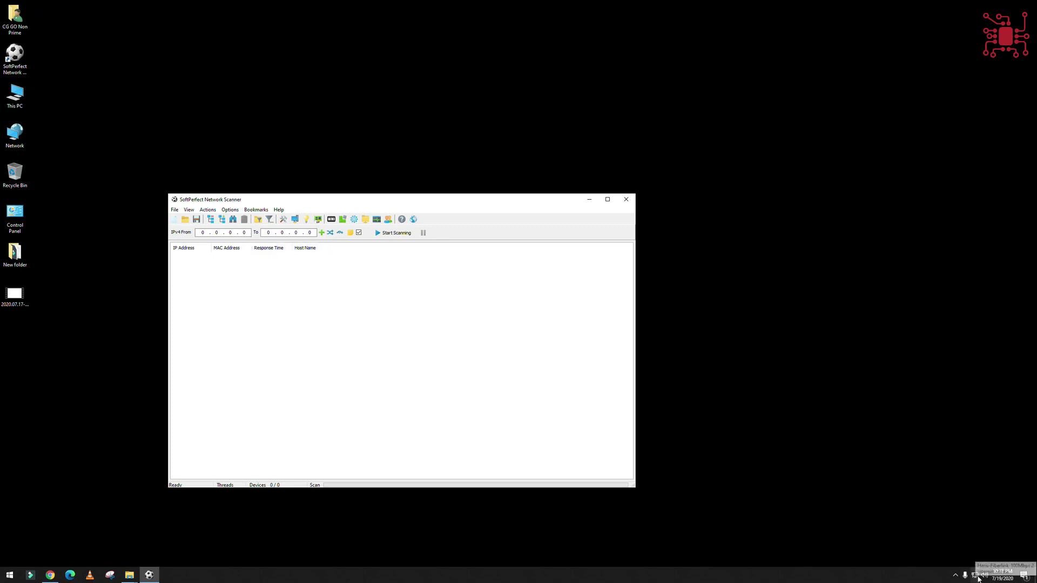
# - Open Ethernet 3 details via adapter options, marking IPv4 192.168.0.14 and gateway 192.168.0.1
pyautogui.rightClick(977, 577)
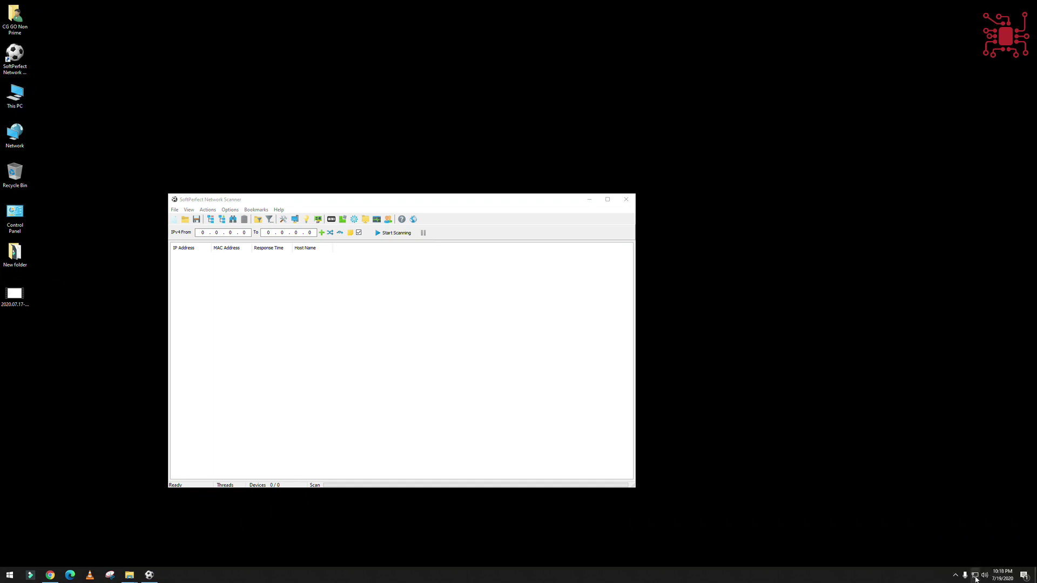
pyautogui.click(975, 567)
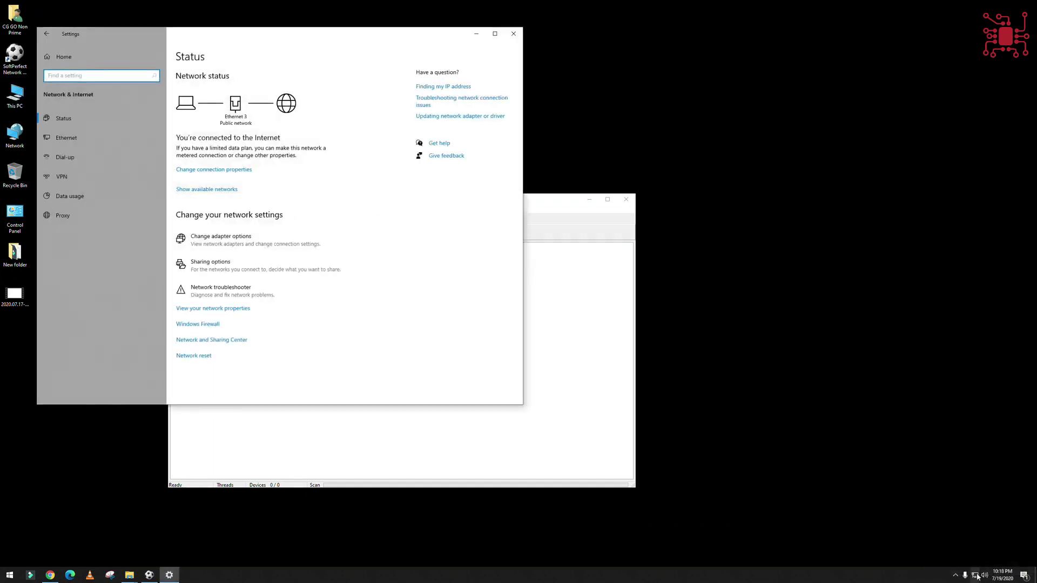
pyautogui.click(74, 138)
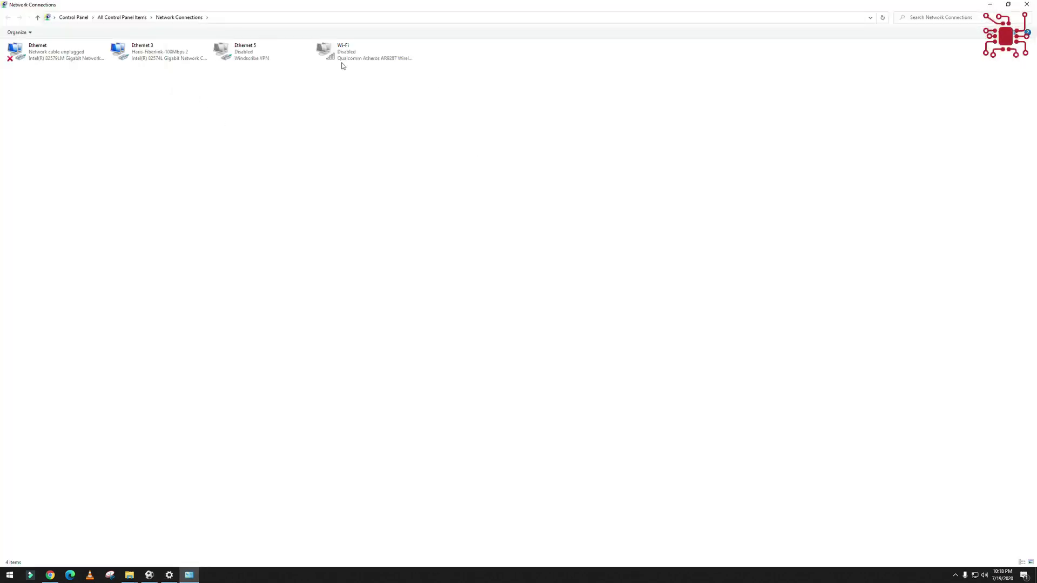
pyautogui.click(342, 61)
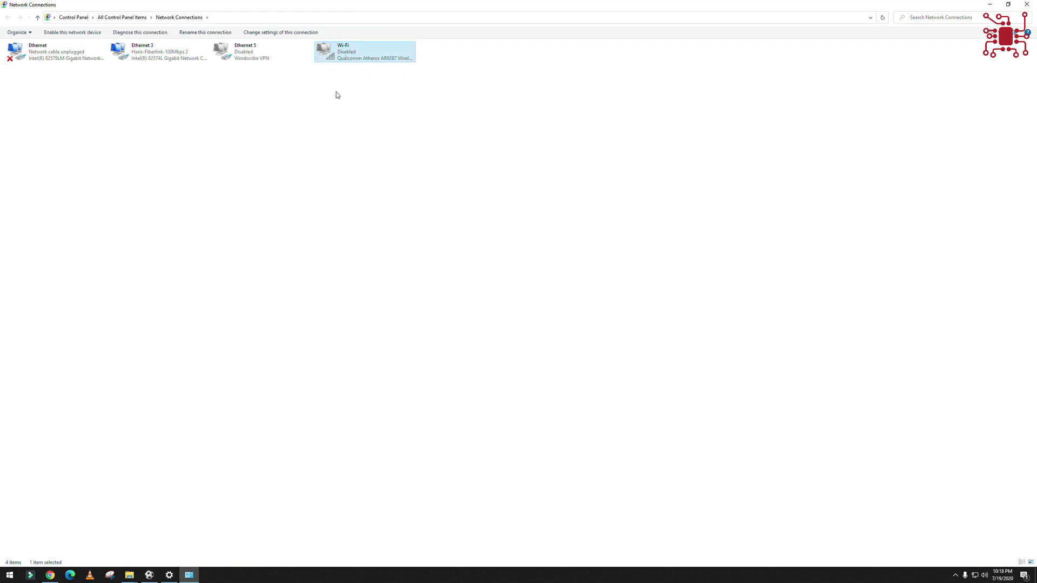
pyautogui.doubleClick(171, 59)
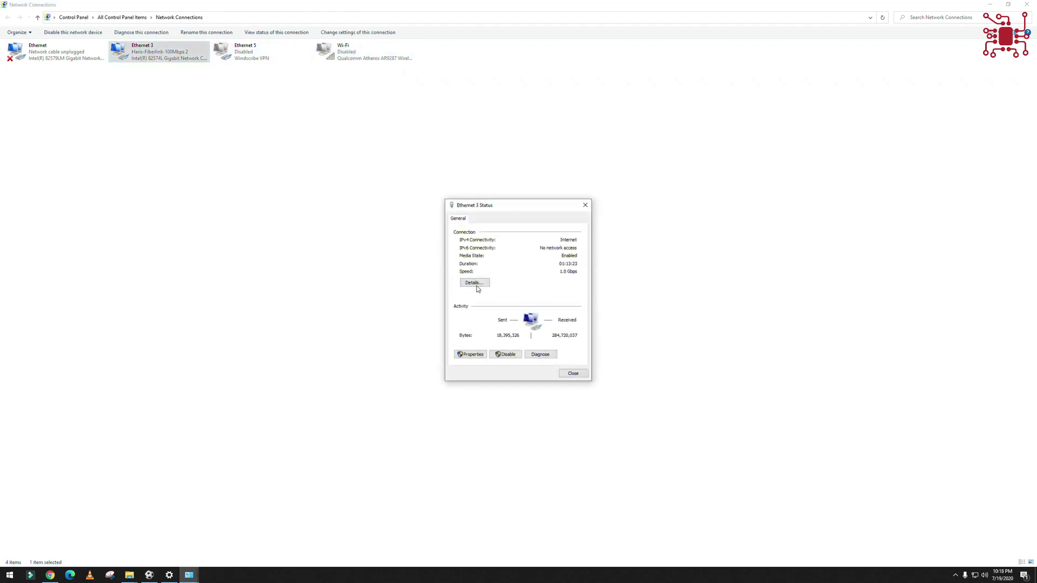
pyautogui.click(474, 283)
pyautogui.click(522, 277)
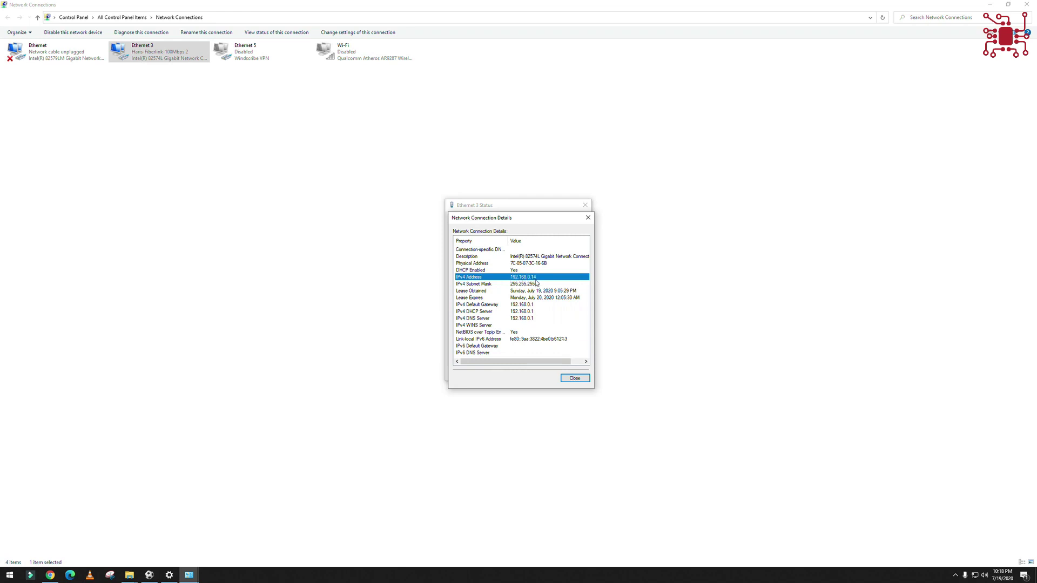
pyautogui.click(523, 306)
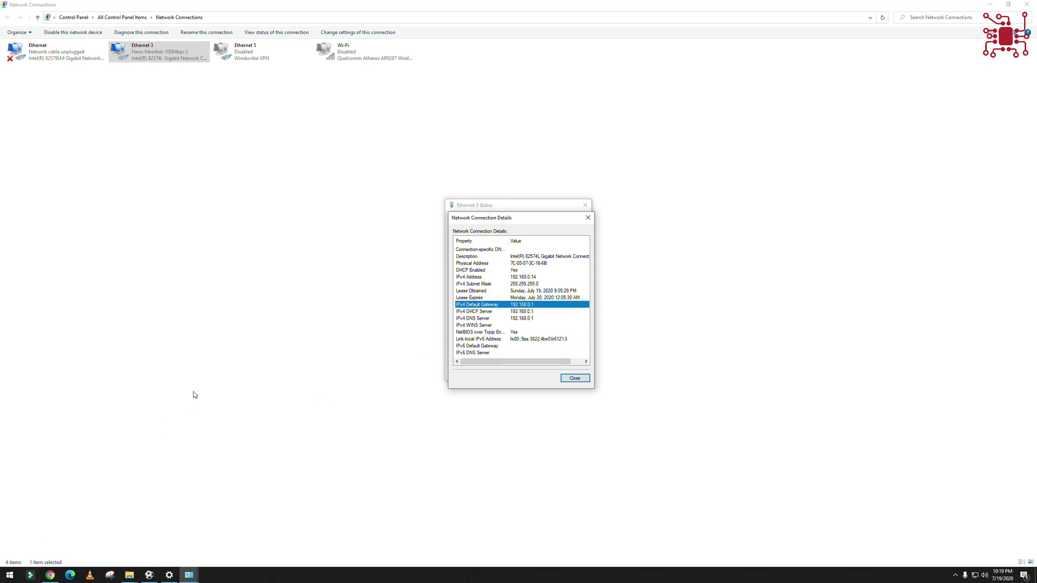
# - Run ipconfig in a Command Prompt launched from the Run box
pyautogui.press('super+r')
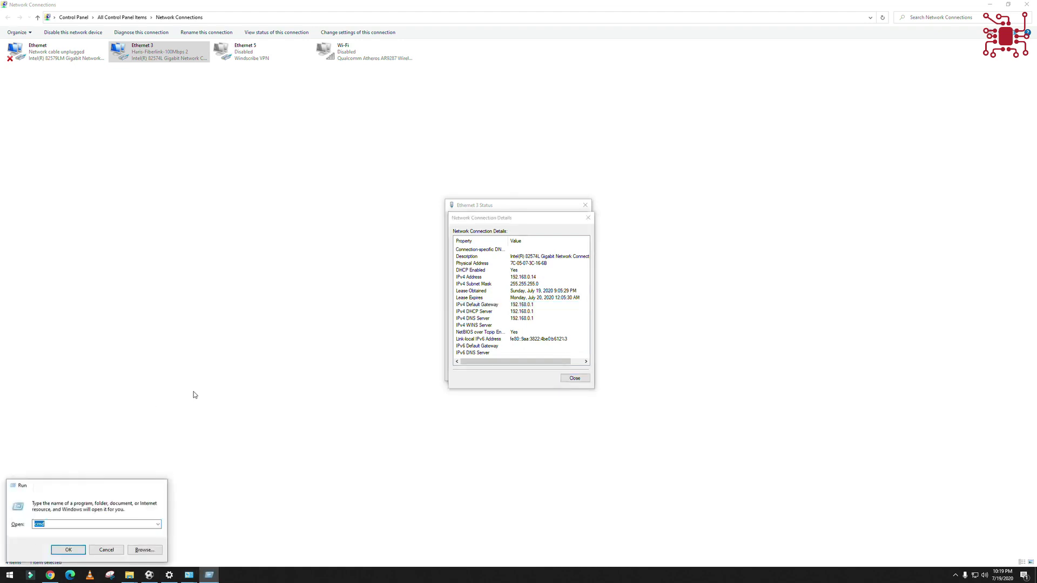
pyautogui.press('Return')
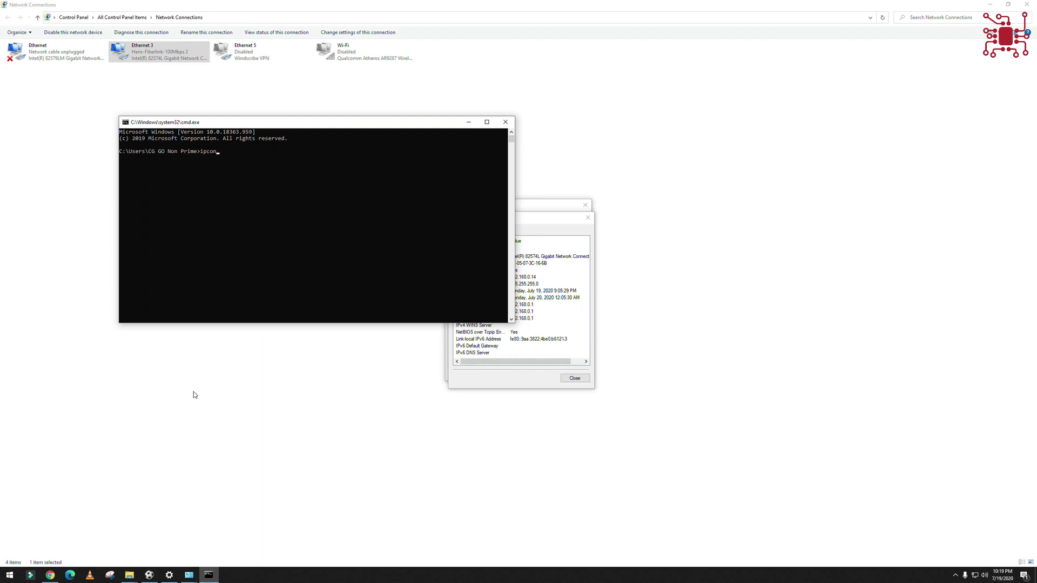
pyautogui.write('ipconfig')
pyautogui.press('Return')
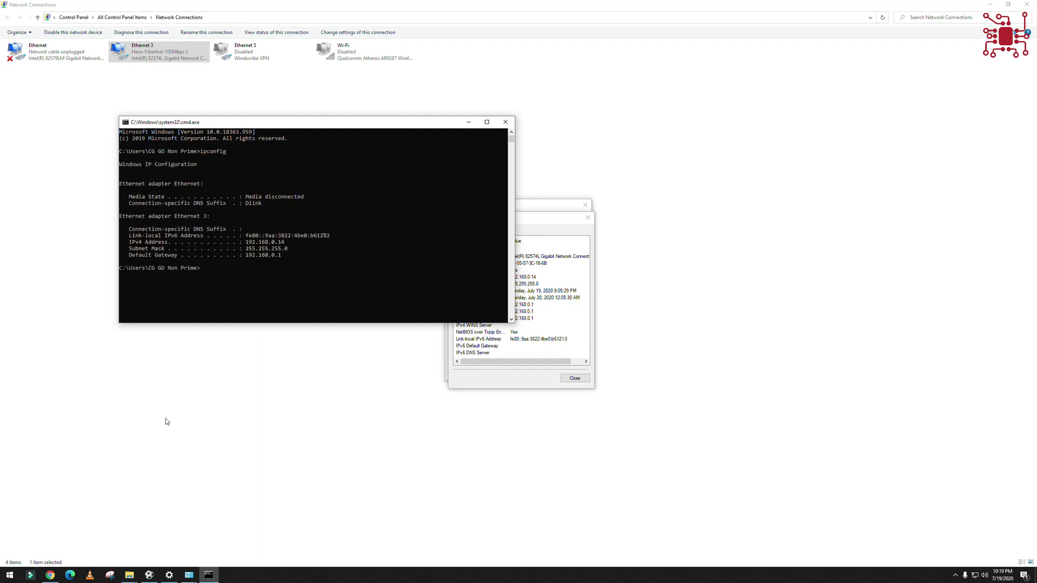
# - Highlight the 192.168.0.1 default gateway in the output and move the console right
pyautogui.click(270, 242)
pyautogui.moveTo(286, 249); pyautogui.dragTo(261, 255)
pyautogui.click(268, 258)
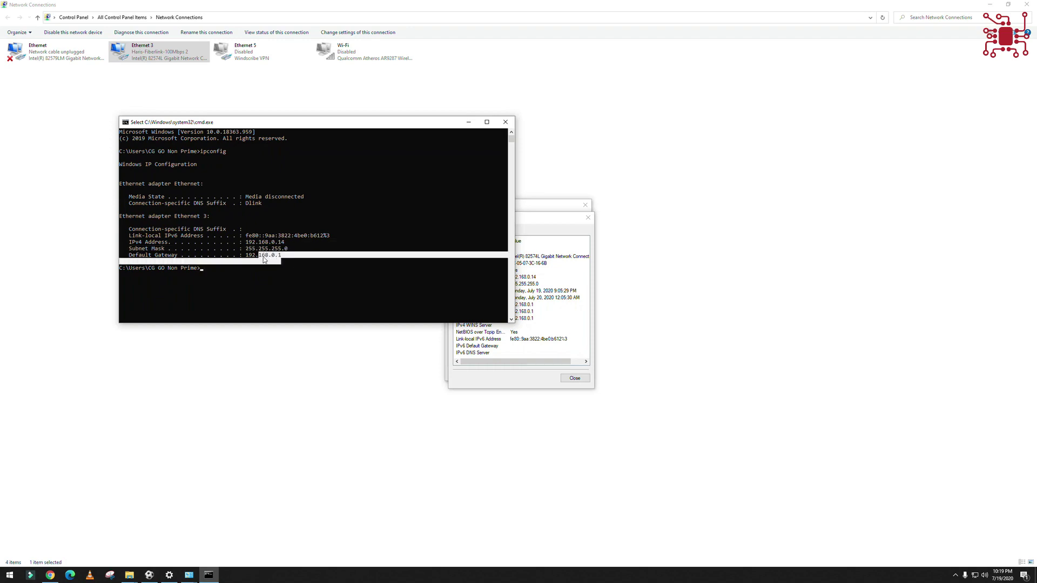
pyautogui.click(276, 263)
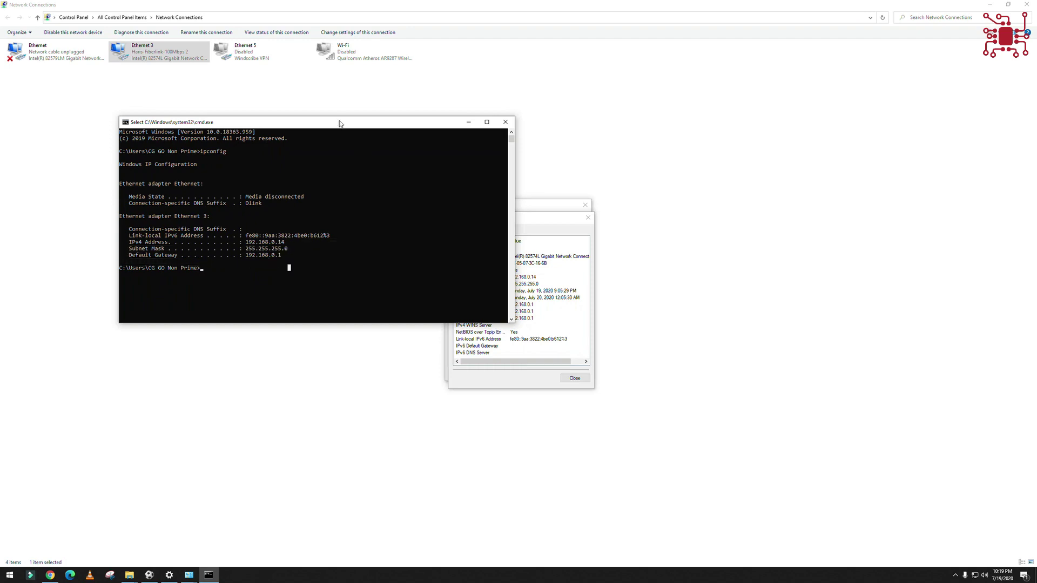
pyautogui.moveTo(340, 124); pyautogui.dragTo(876, 133)
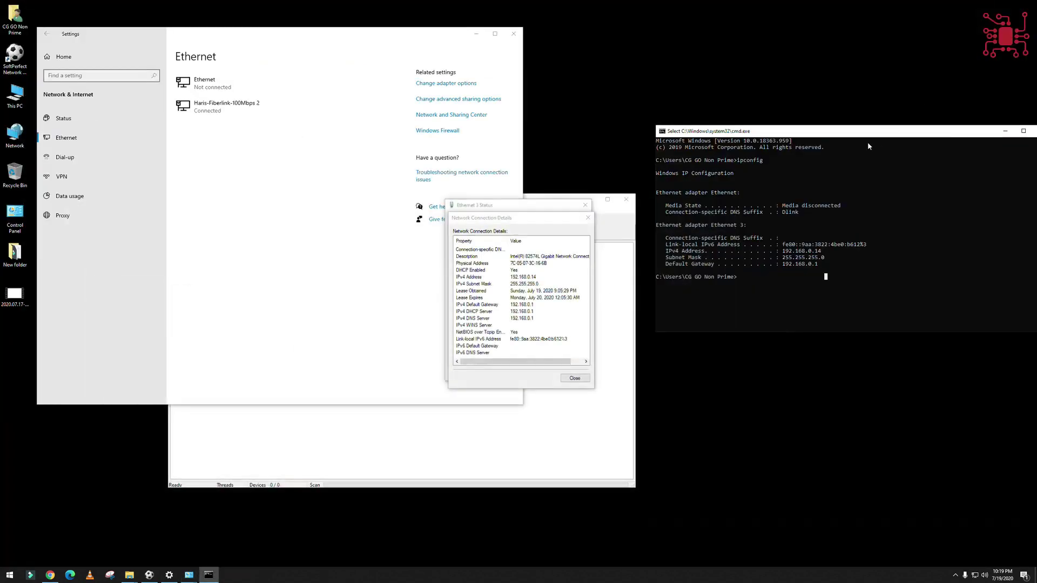
# - Close the Ethernet 3 Details and Status dialogs and minimize Settings
pyautogui.click(588, 218)
pyautogui.click(585, 205)
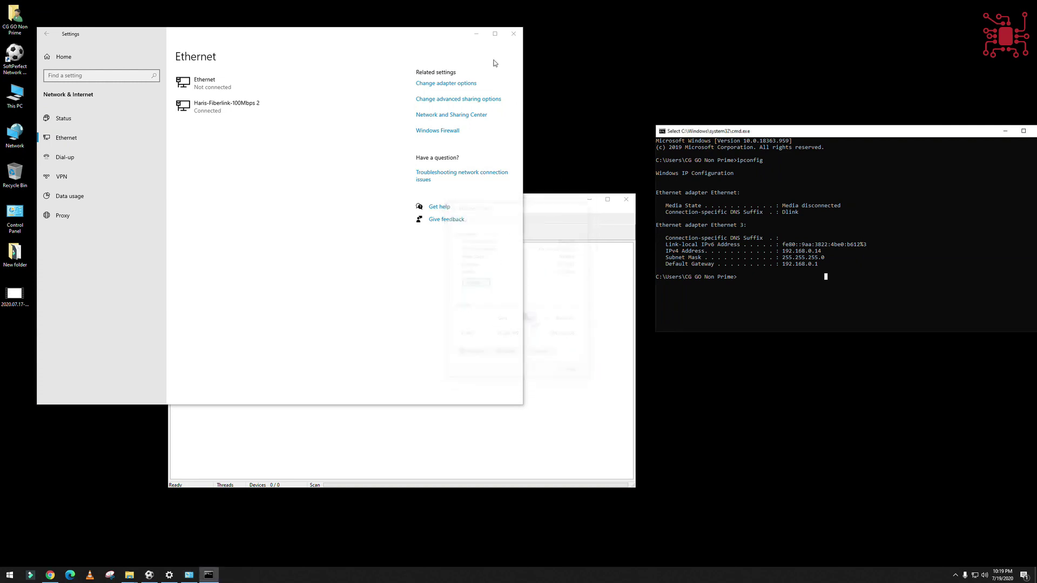
pyautogui.click(476, 33)
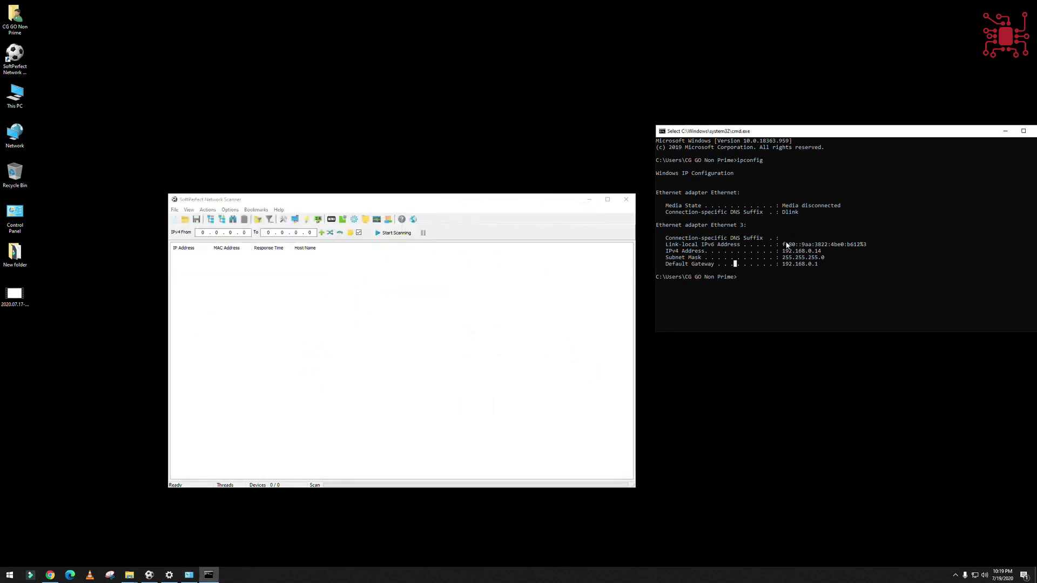
# - Enter the IPv4 range 192.168.0.1 to 192.168.0.254, then move and enlarge the scanner window
pyautogui.click(398, 289)
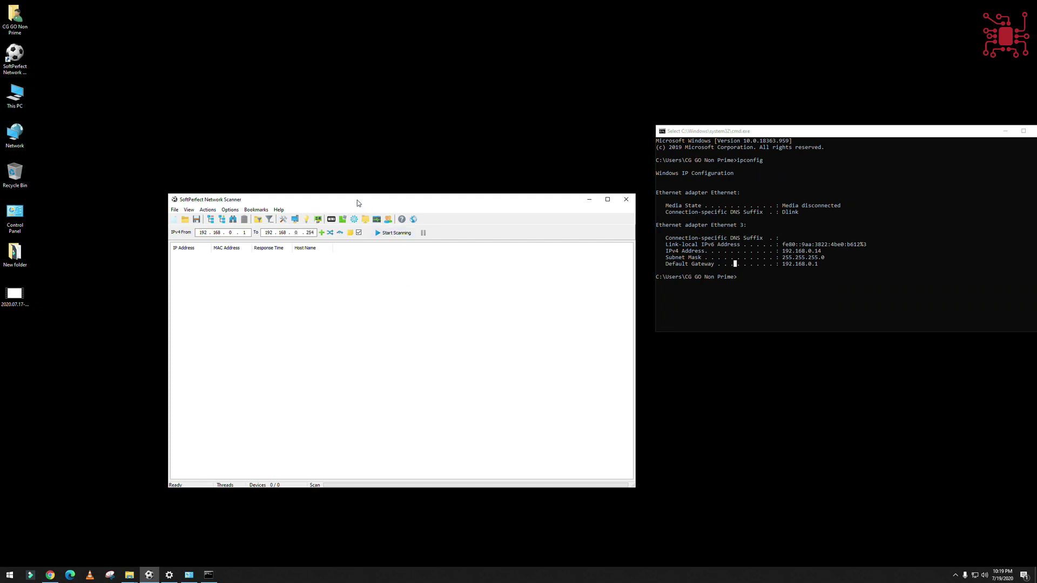
pyautogui.moveTo(358, 200); pyautogui.dragTo(264, 162)
pyautogui.moveTo(542, 448); pyautogui.dragTo(588, 479)
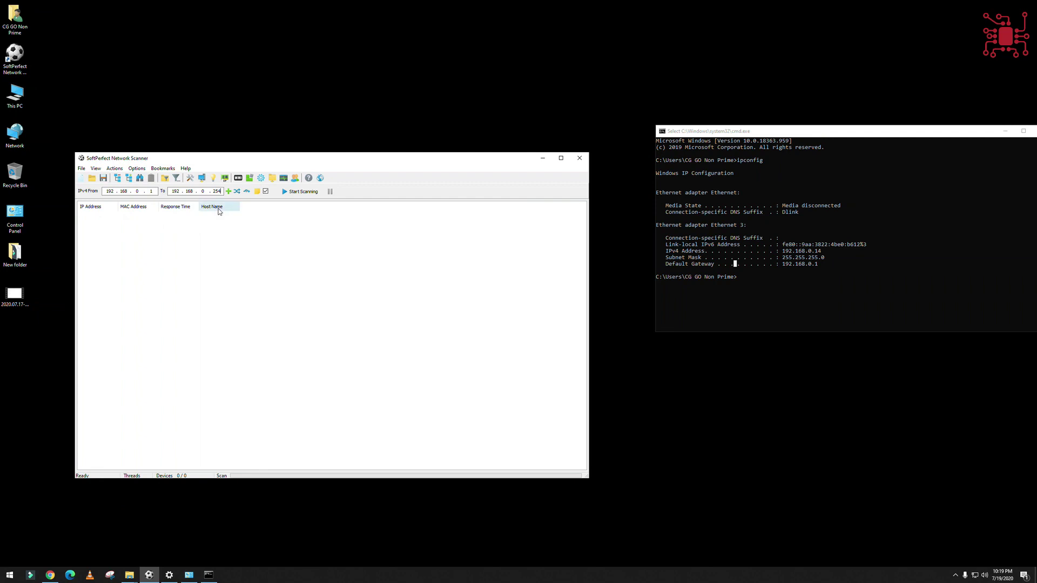
# - Scan 192.168.0.1–254, enlarge the window, widen the IP Address column and sort it descending
pyautogui.click(305, 192)
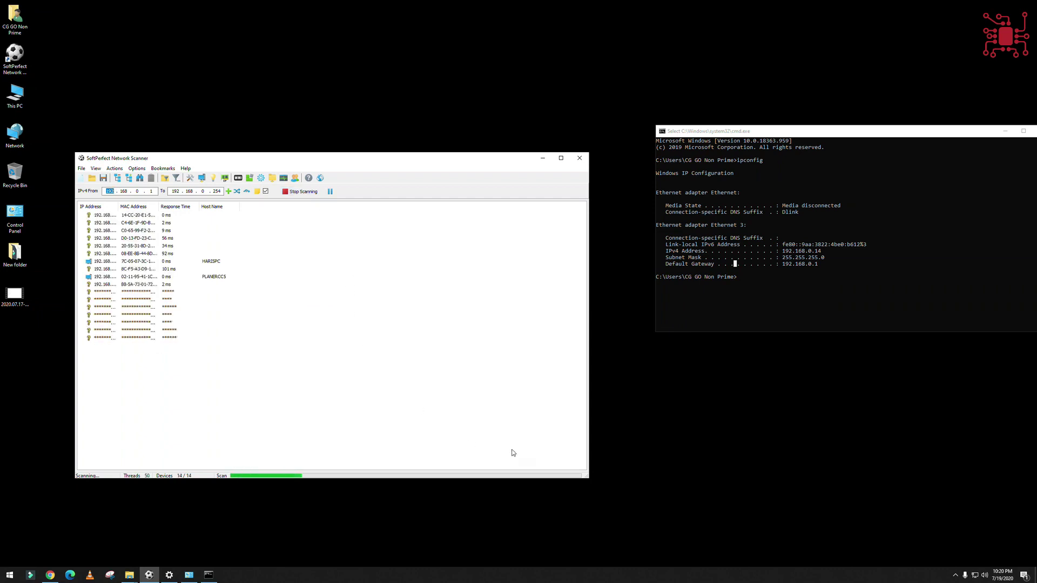
pyautogui.moveTo(588, 478); pyautogui.dragTo(701, 489)
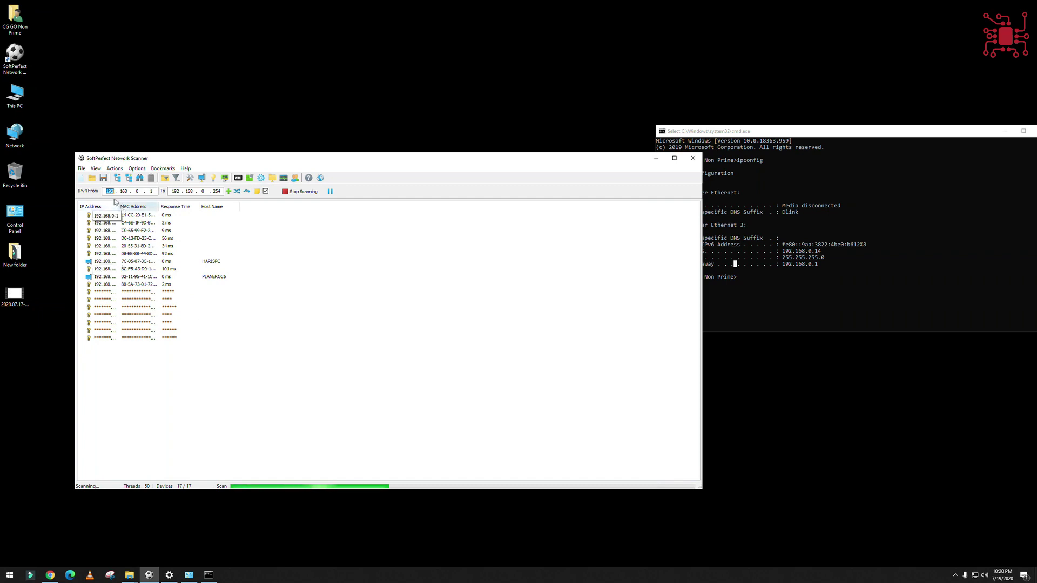
pyautogui.moveTo(122, 207); pyautogui.dragTo(372, 207)
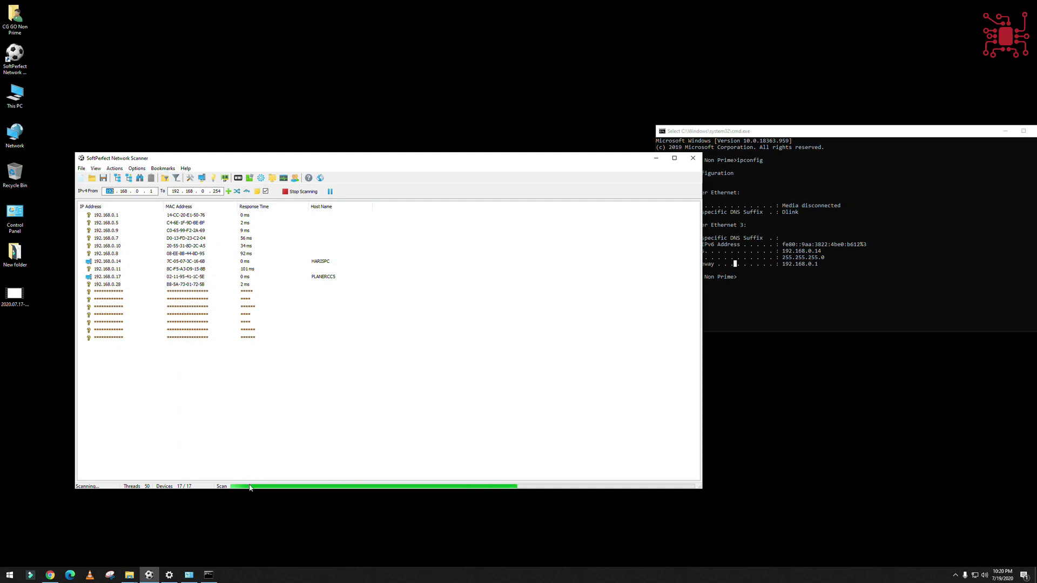
pyautogui.click(120, 204)
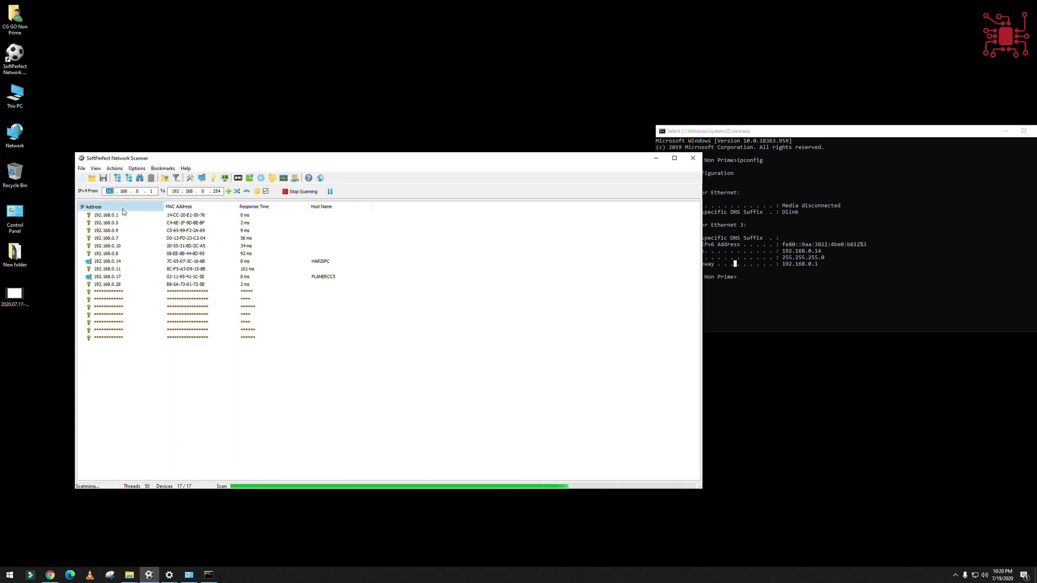
pyautogui.click(115, 205)
pyautogui.click(105, 293)
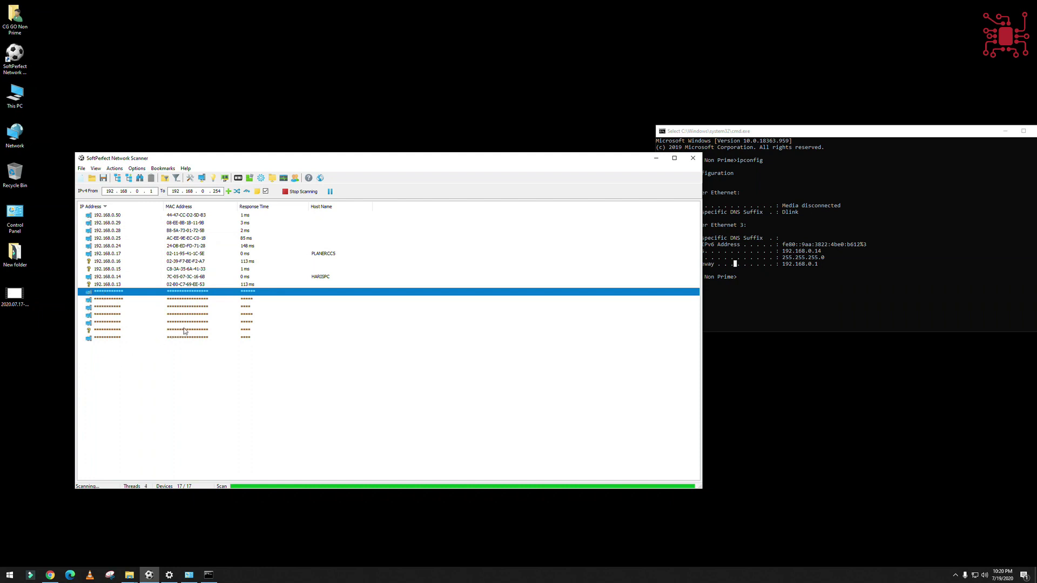
# - View the Properties of the last host in the results, then close them
pyautogui.click(196, 341)
pyautogui.rightClick(191, 340)
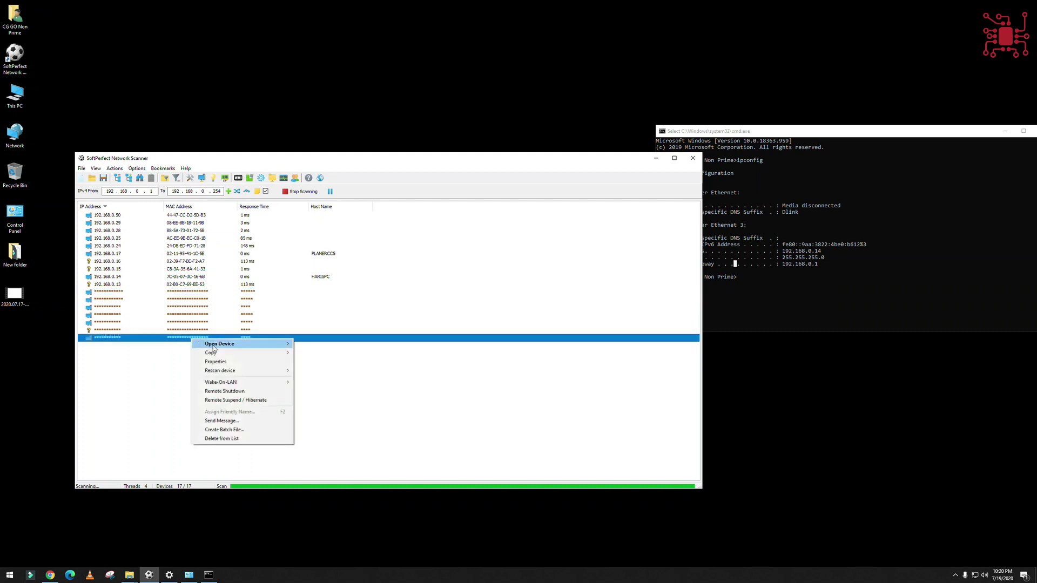
pyautogui.moveTo(213, 347)
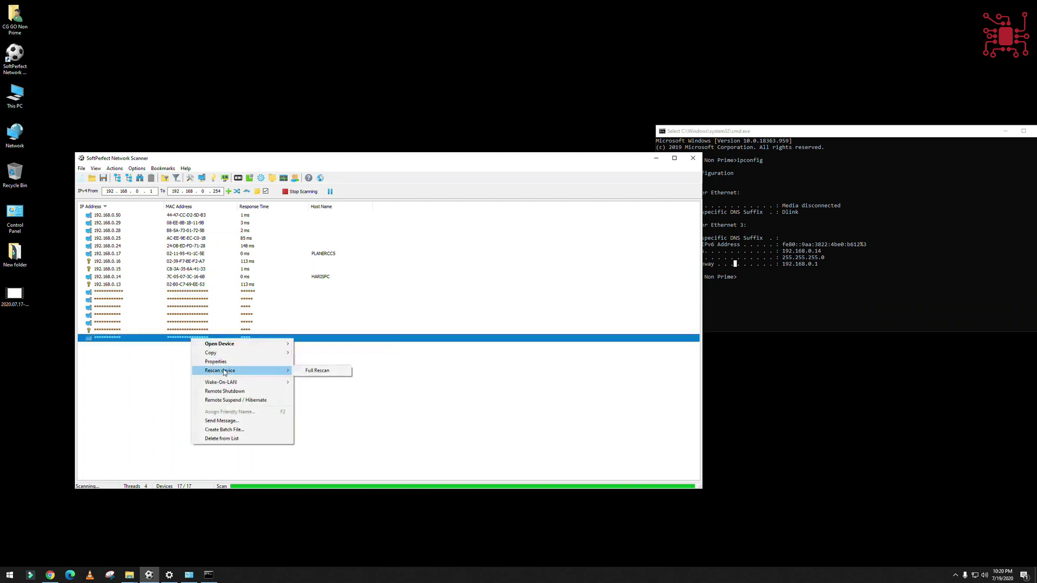
pyautogui.click(216, 361)
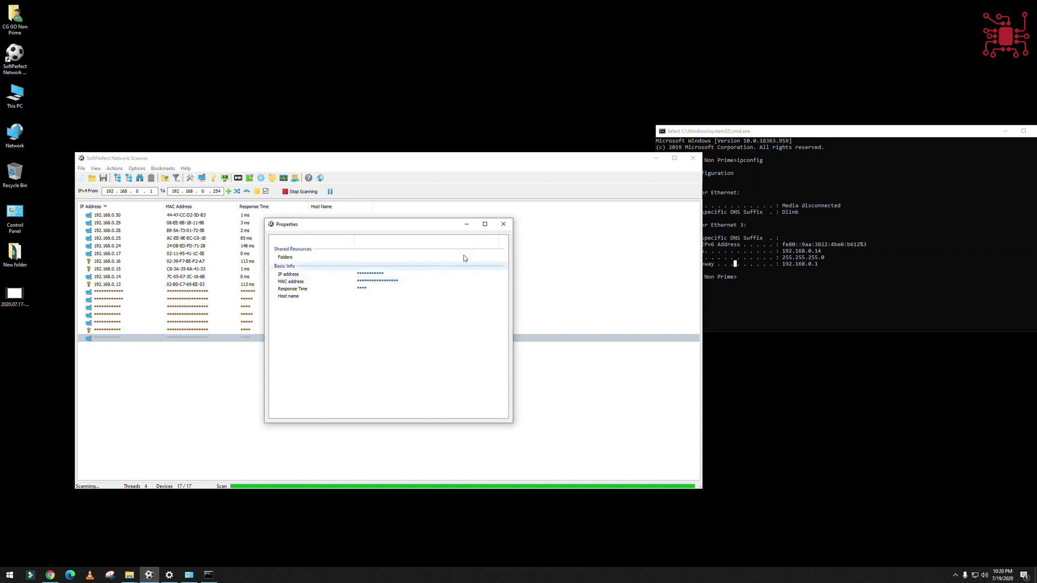
pyautogui.click(503, 224)
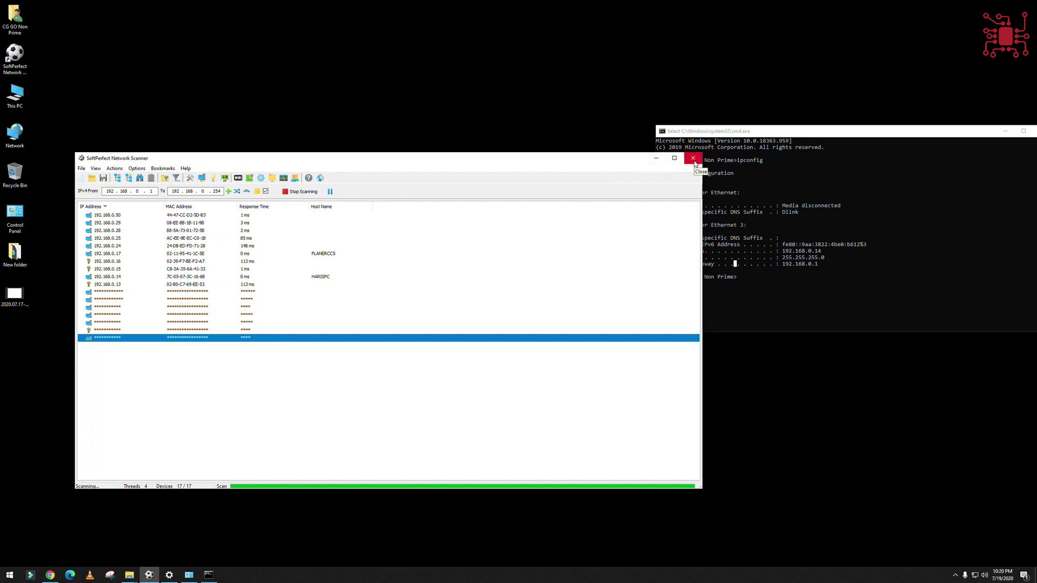
# - Close the scanner, confirm aborting the scan, and bring Chrome forward
pyautogui.click(695, 163)
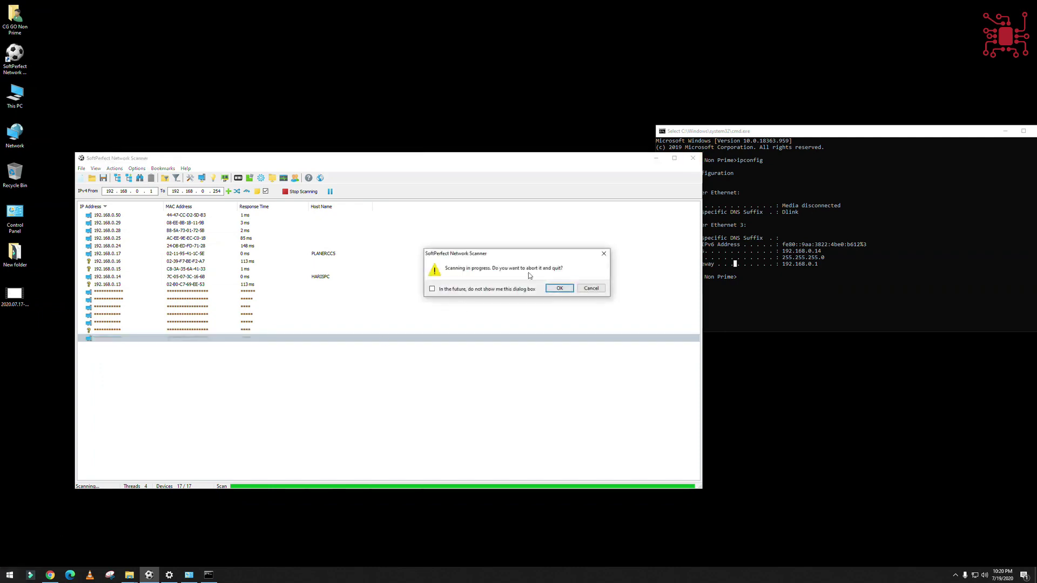
pyautogui.click(550, 290)
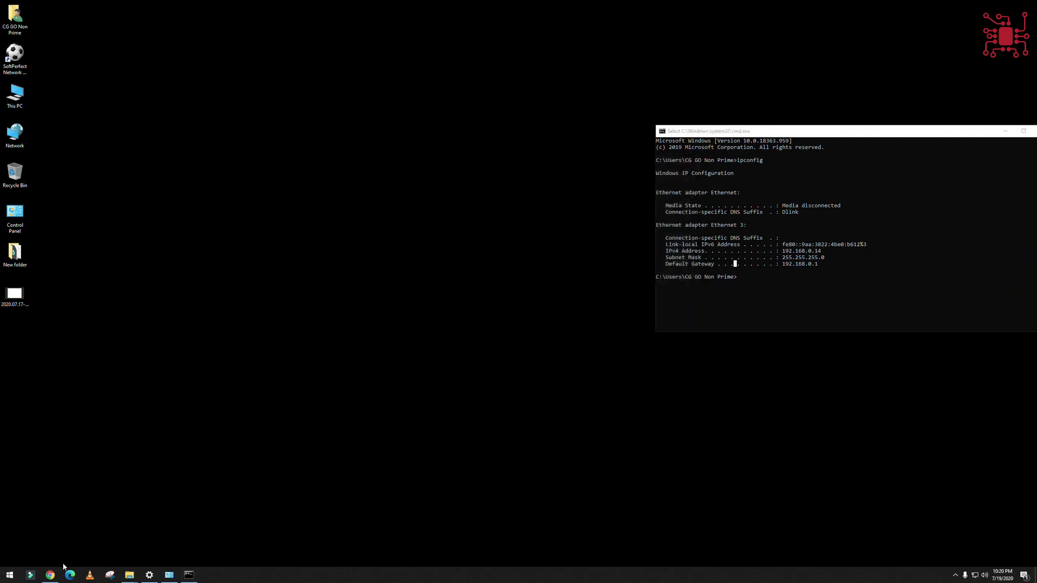
pyautogui.click(51, 573)
# - Google 'net scanner filehippo' in a new tab, open the first result, then return to results
pyautogui.click(204, 8)
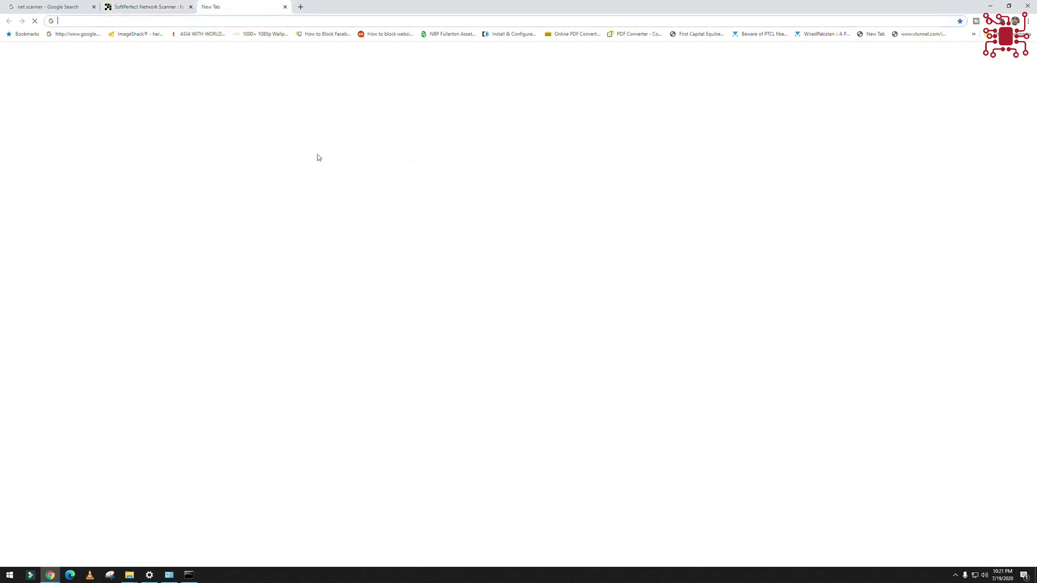
pyautogui.click(444, 165)
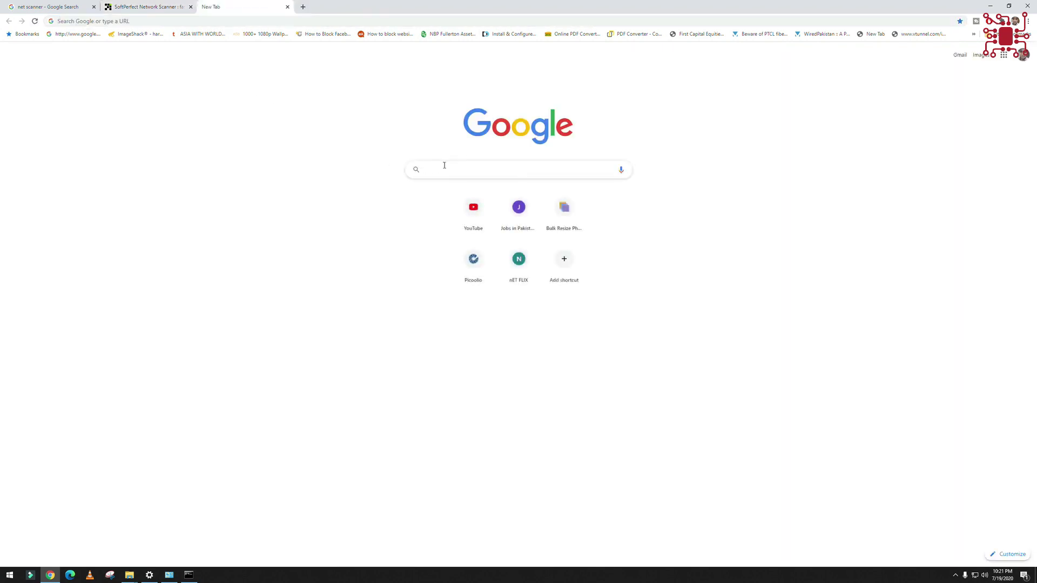
pyautogui.write('net scann')
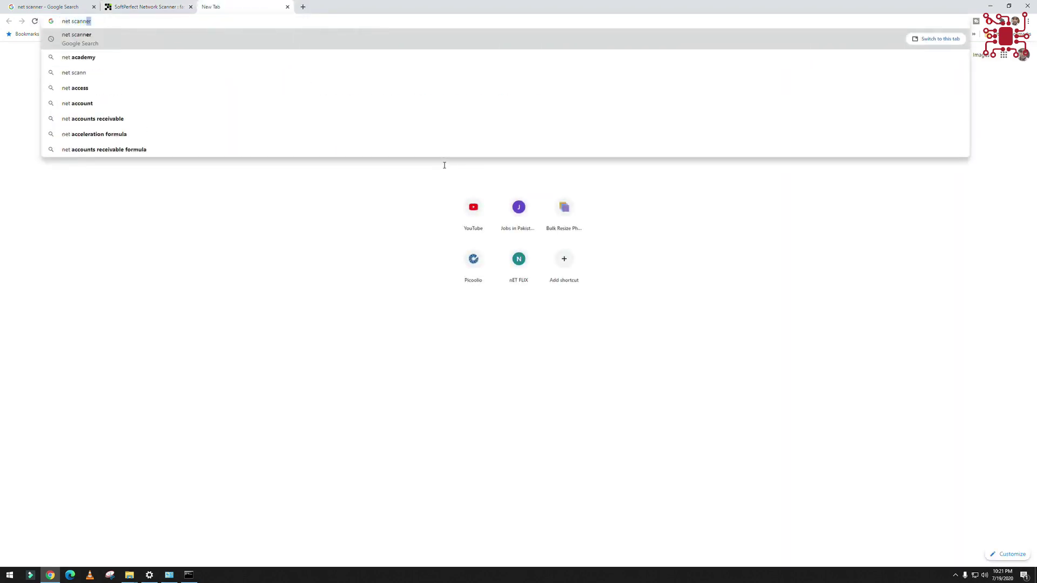
pyautogui.write('er ')
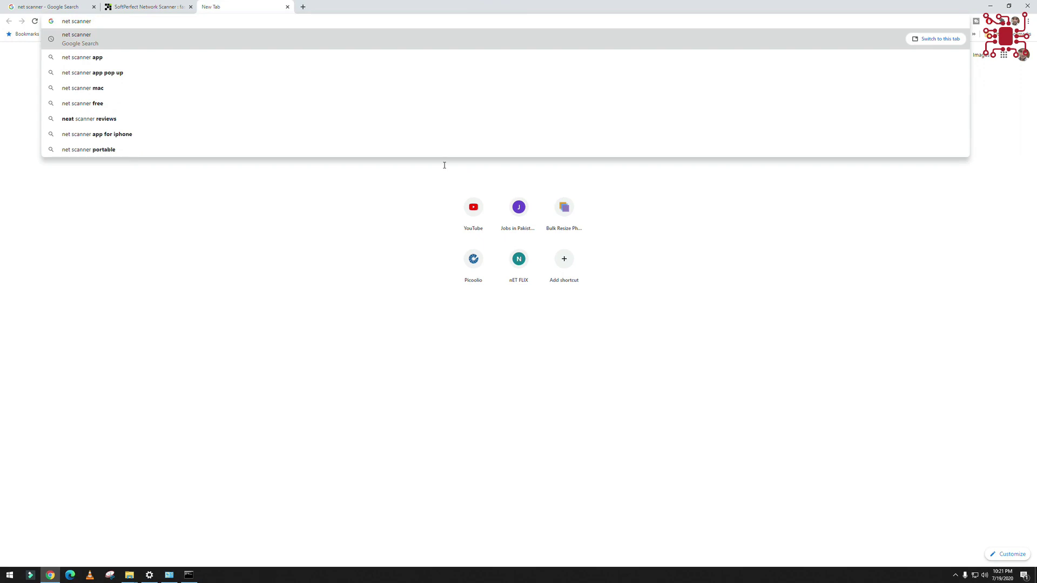
pyautogui.write('filehi')
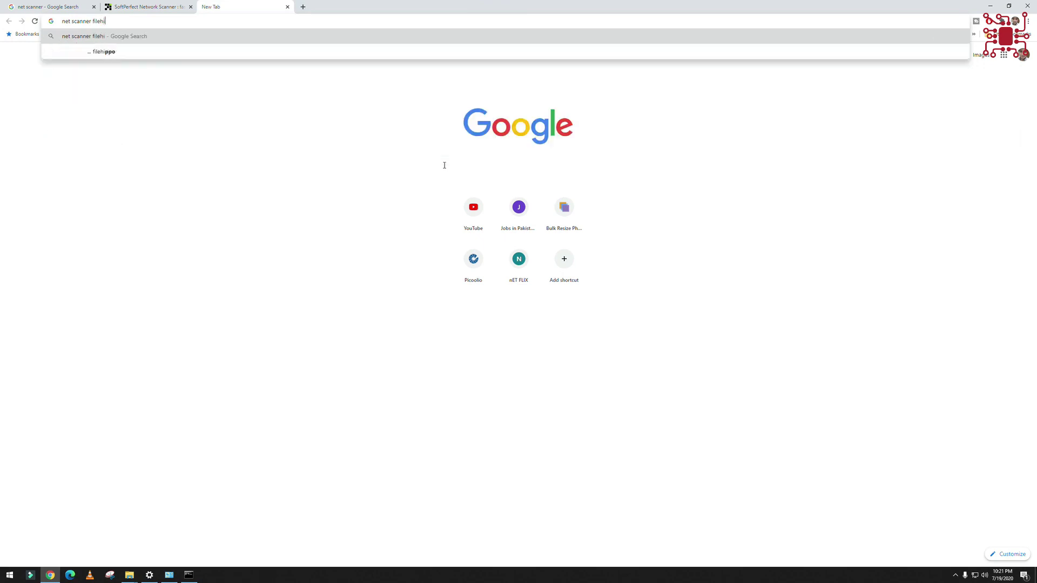
pyautogui.write('ppo')
pyautogui.press('Return')
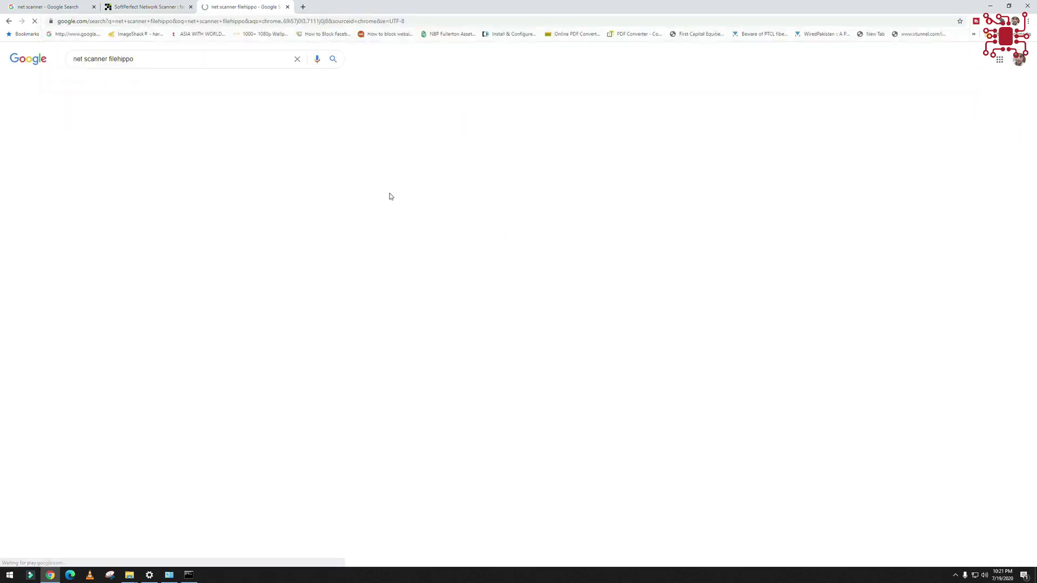
pyautogui.click(169, 128)
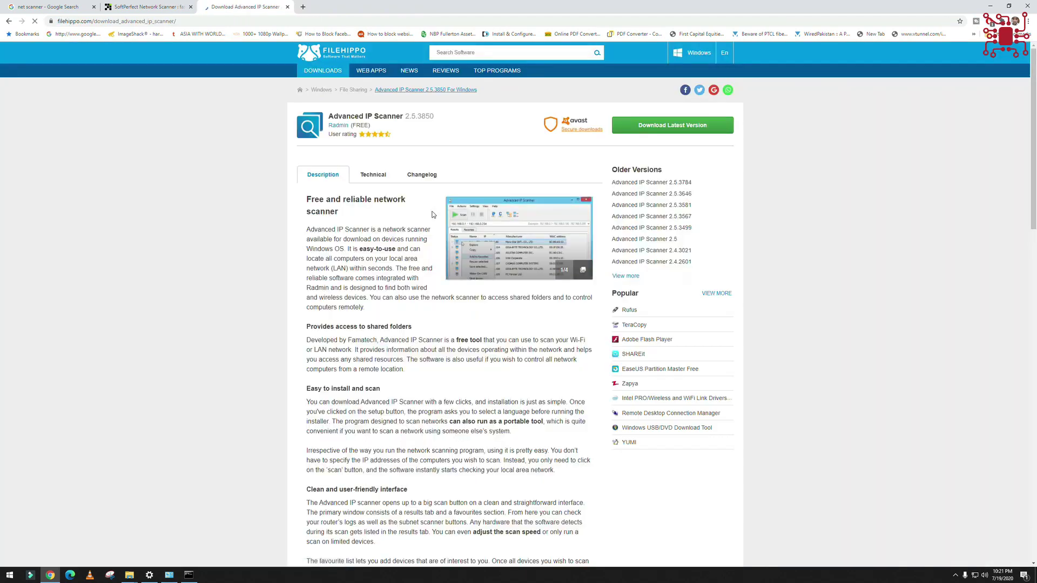
pyautogui.click(9, 21)
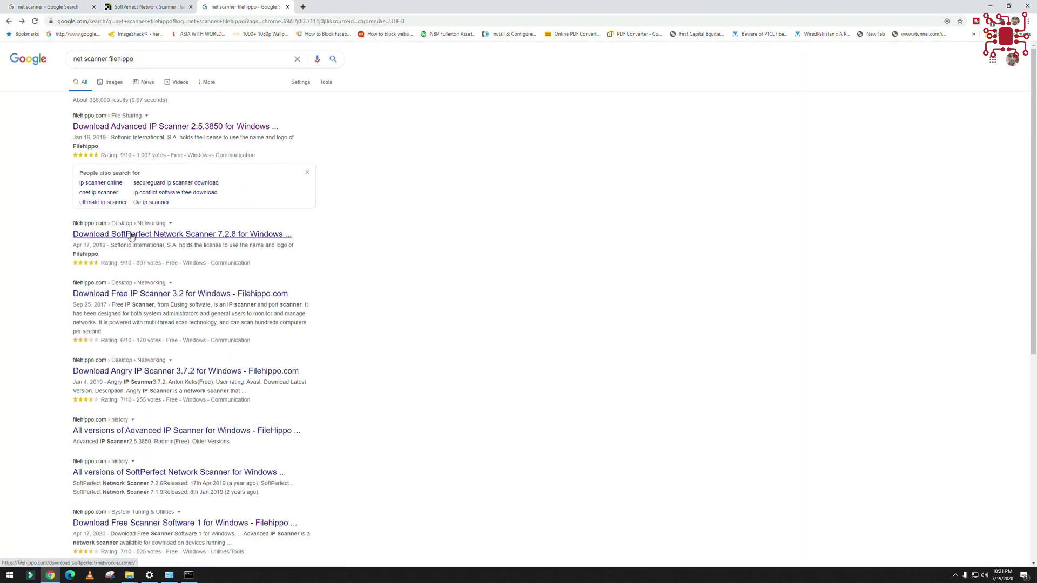
# - Open FileHippo's SoftPerfect Network Scanner page and browse its full list of older versions
pyautogui.click(131, 236)
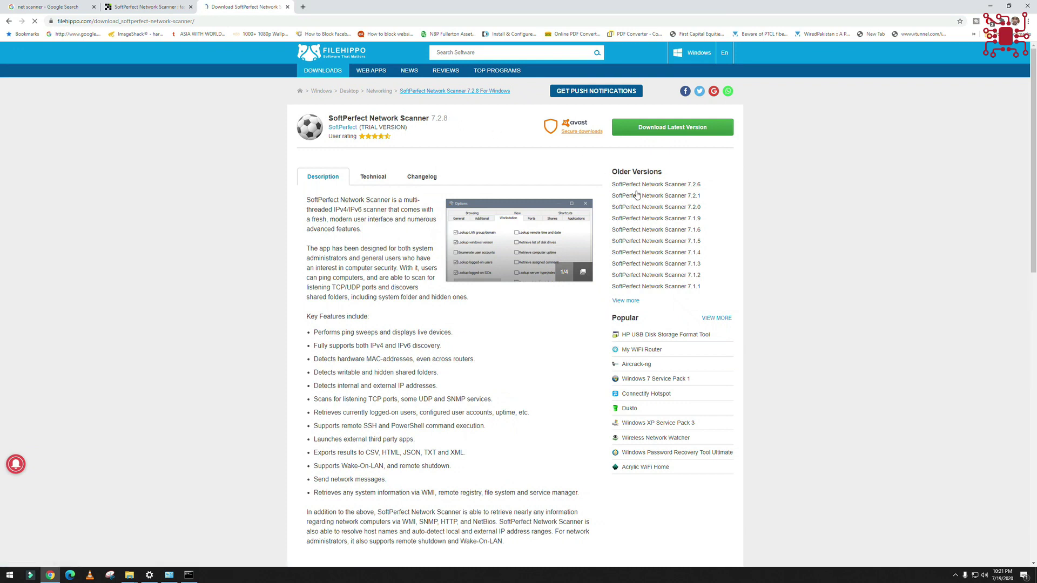
pyautogui.click(631, 303)
pyautogui.scroll(-8, 491, 440)
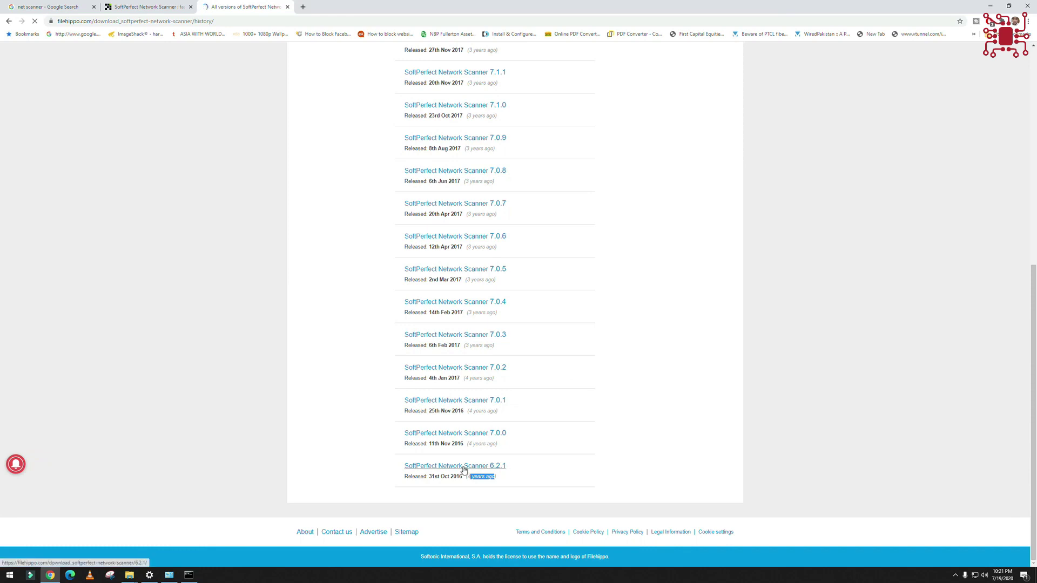
pyautogui.click(637, 130)
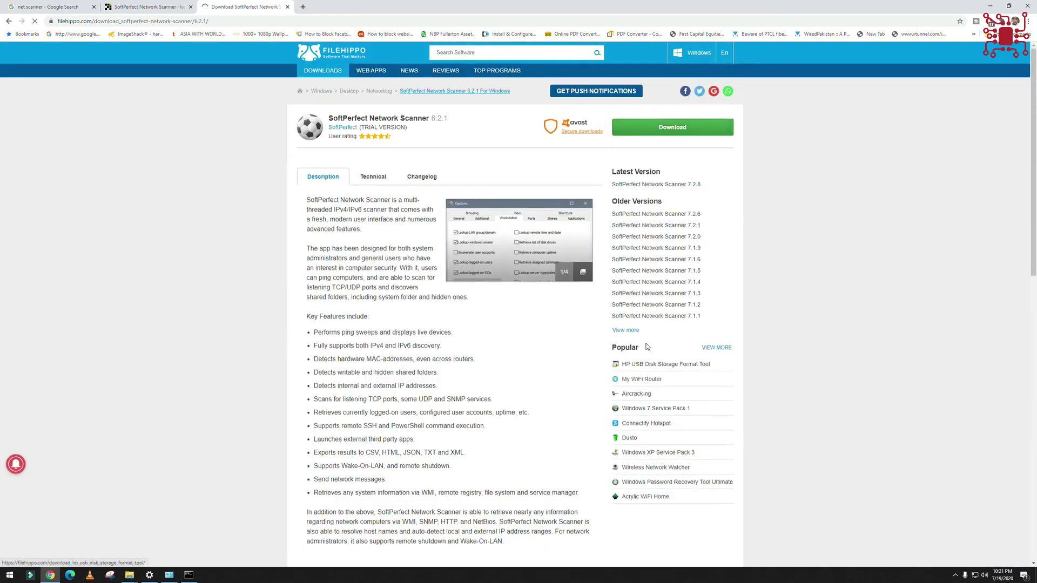
pyautogui.click(625, 330)
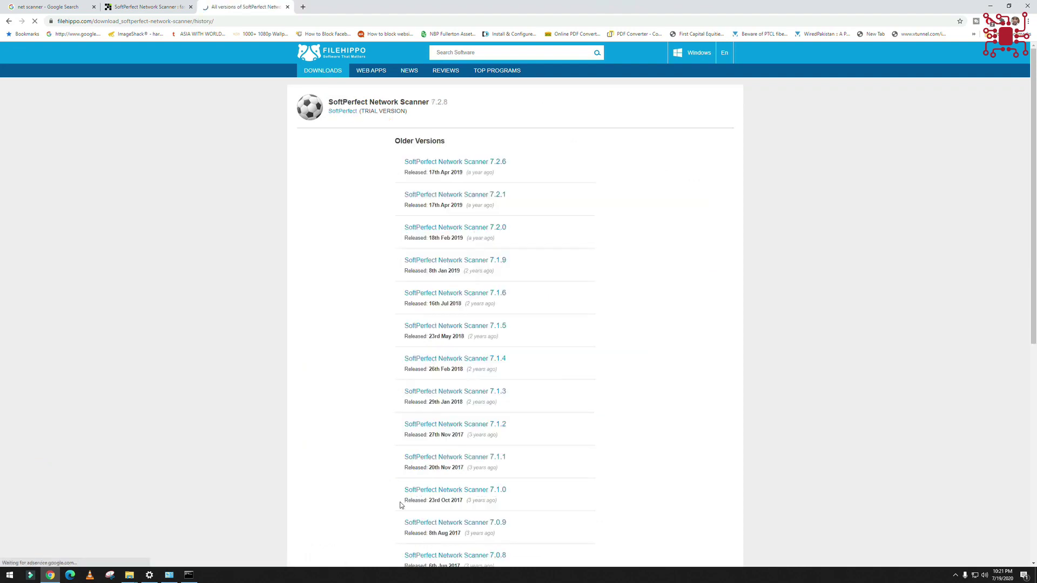
pyautogui.scroll(-8, 399, 502)
# - Download the version 6.2.1 installer as netscan_setup_2.exe through IDM
pyautogui.click(446, 467)
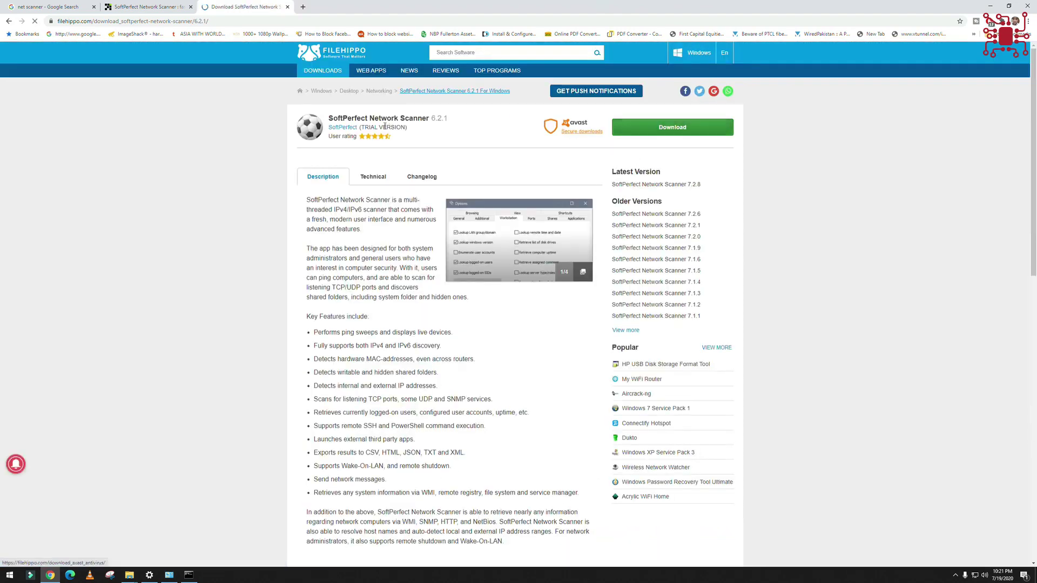
pyautogui.click(654, 129)
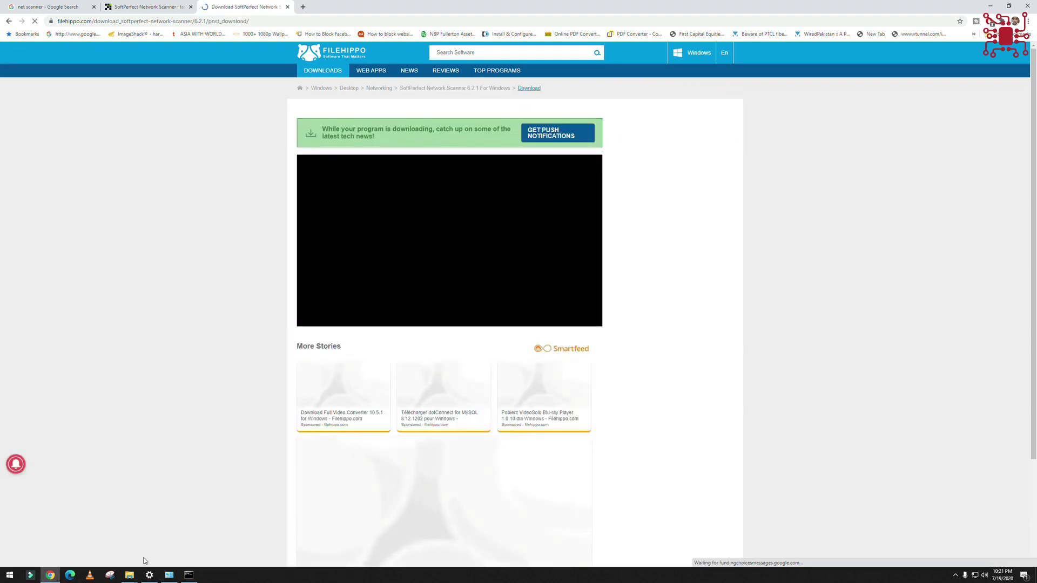
pyautogui.click(956, 575)
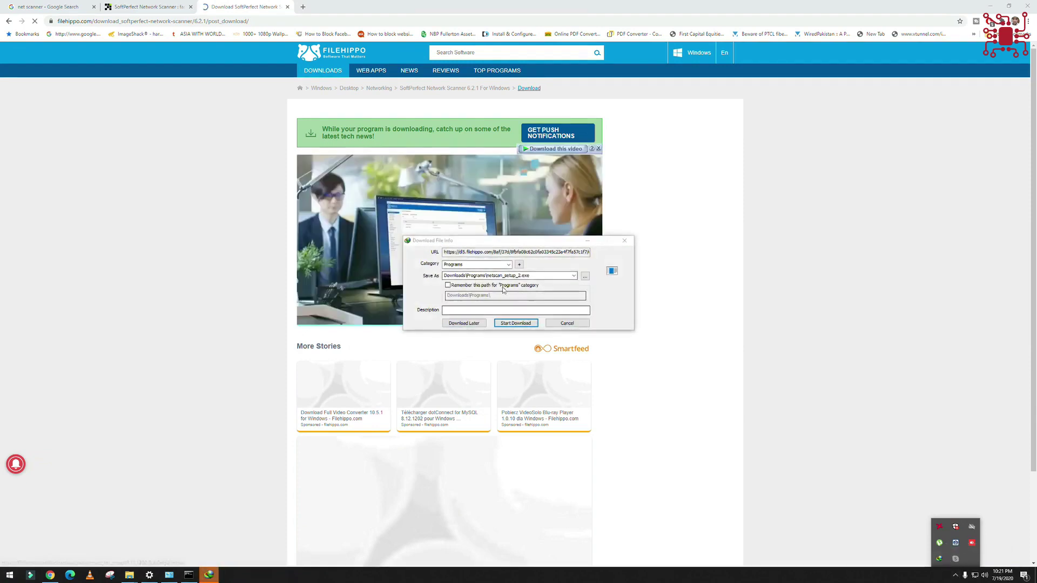
pyautogui.click(516, 323)
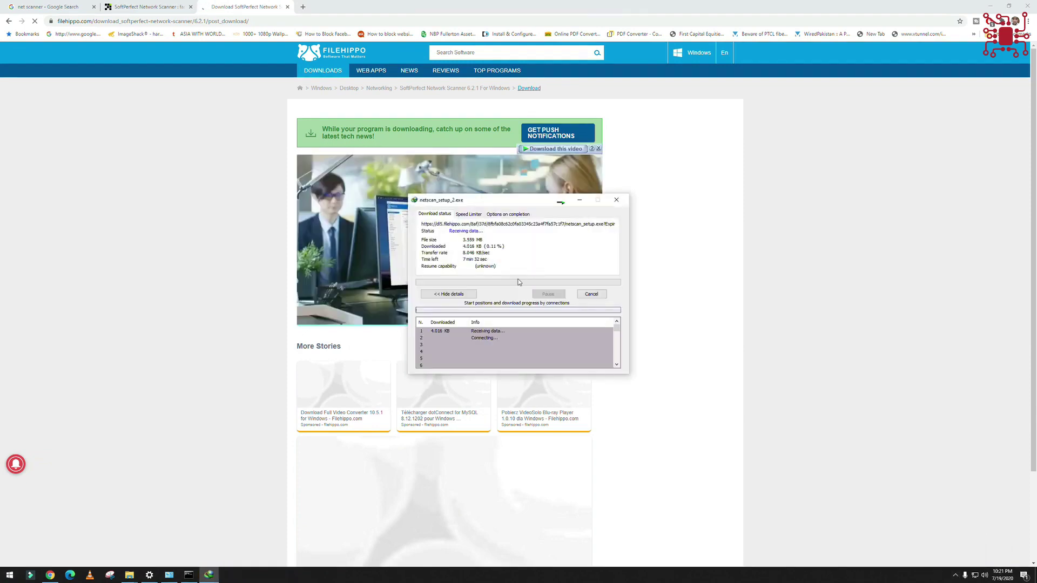
# - Open Control Panel's Programs and Features list of installed programs
pyautogui.click(10, 574)
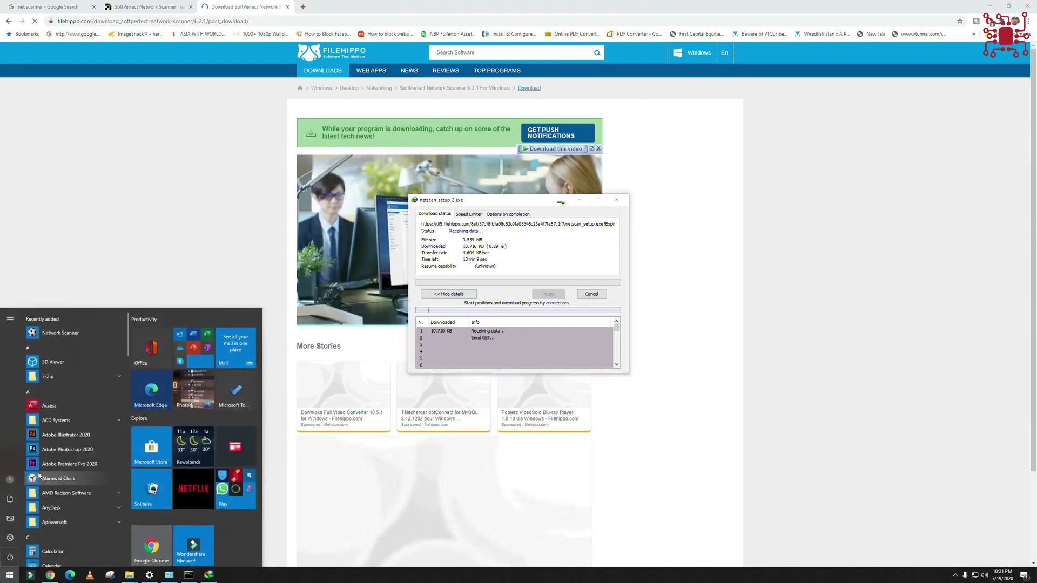
pyautogui.write('cong')
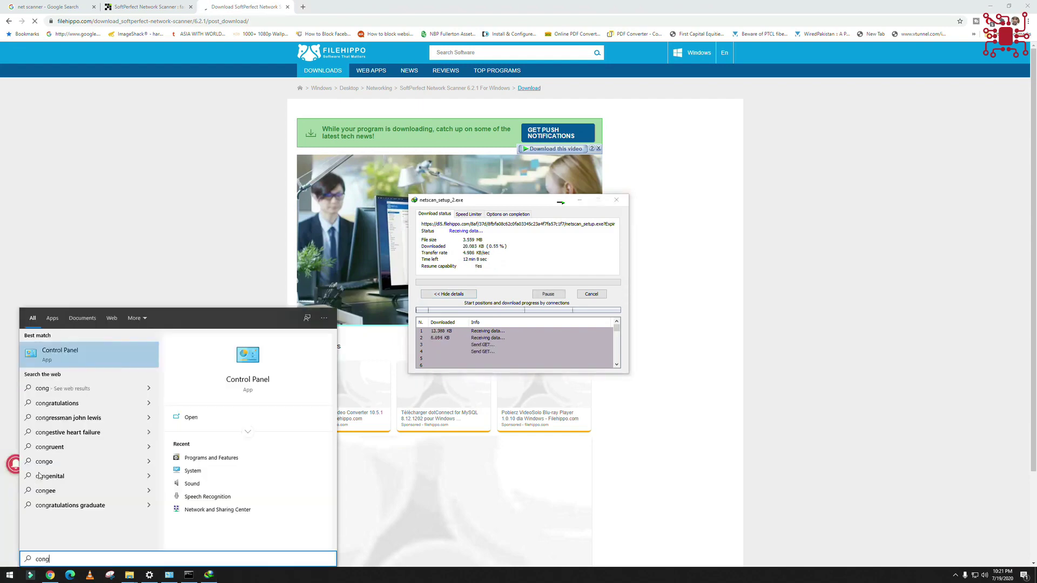
pyautogui.press('Return')
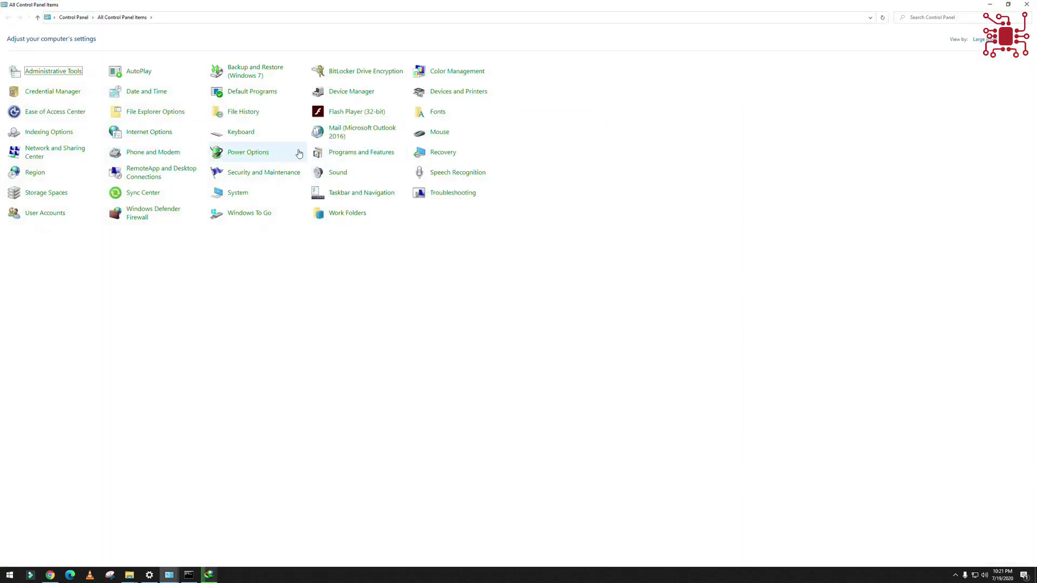
pyautogui.click(375, 154)
pyautogui.scroll(-8, 226, 372)
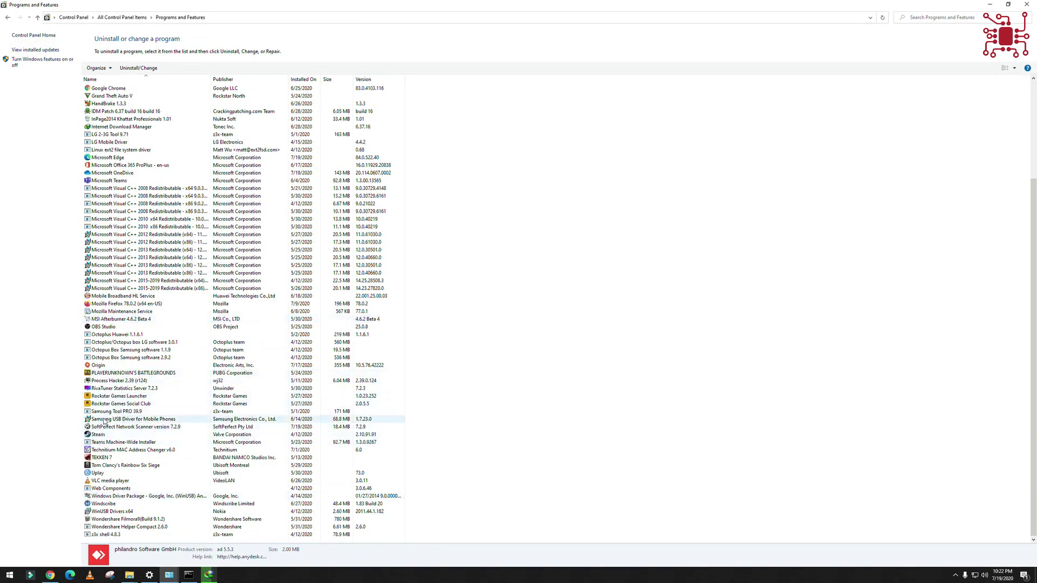
# - Start uninstalling SoftPerfect Network Scanner 7.2.9 and open the folder holding the new installer
pyautogui.doubleClick(107, 427)
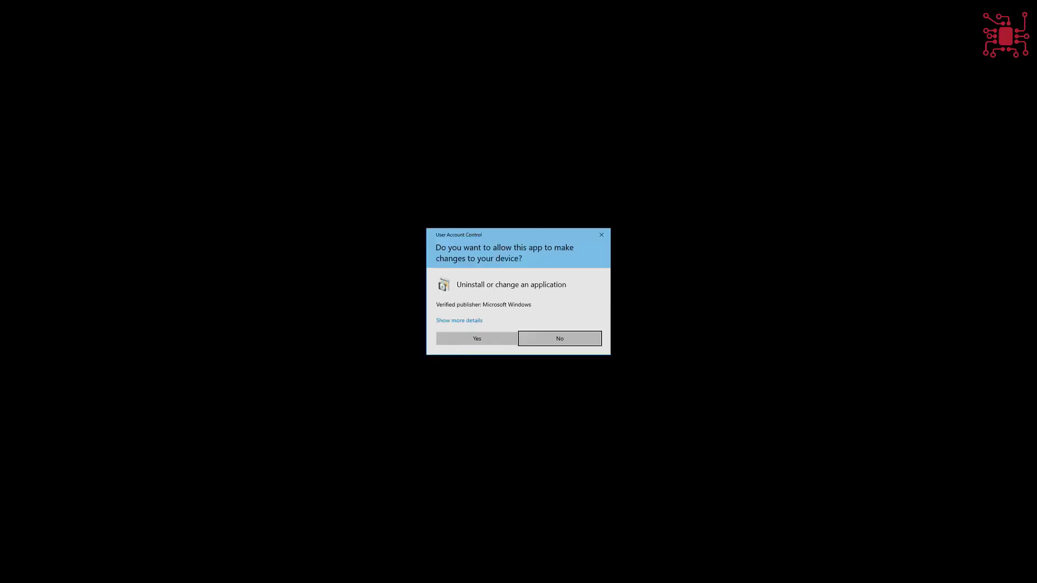
pyautogui.click(477, 339)
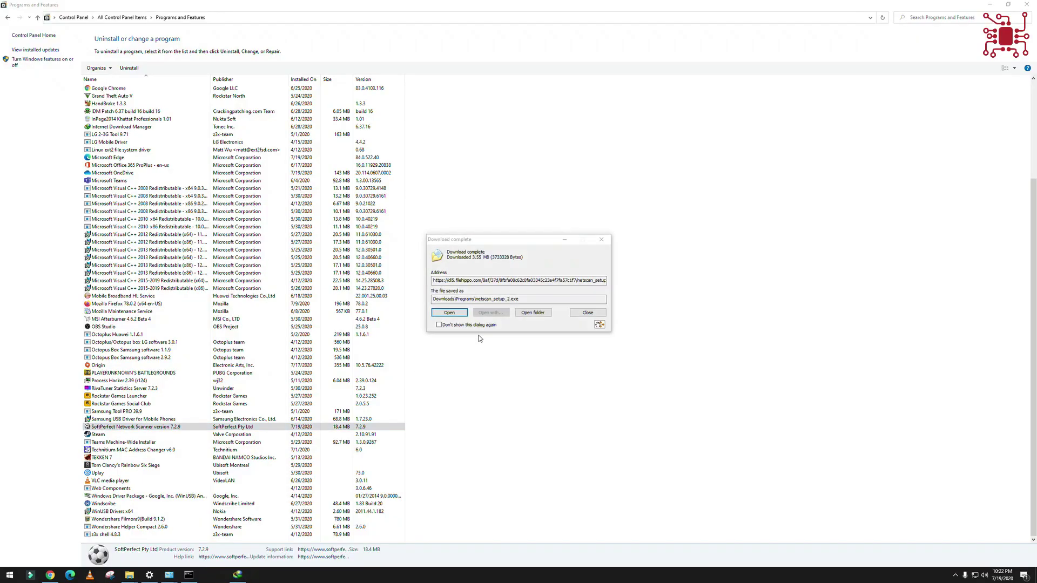
pyautogui.click(533, 313)
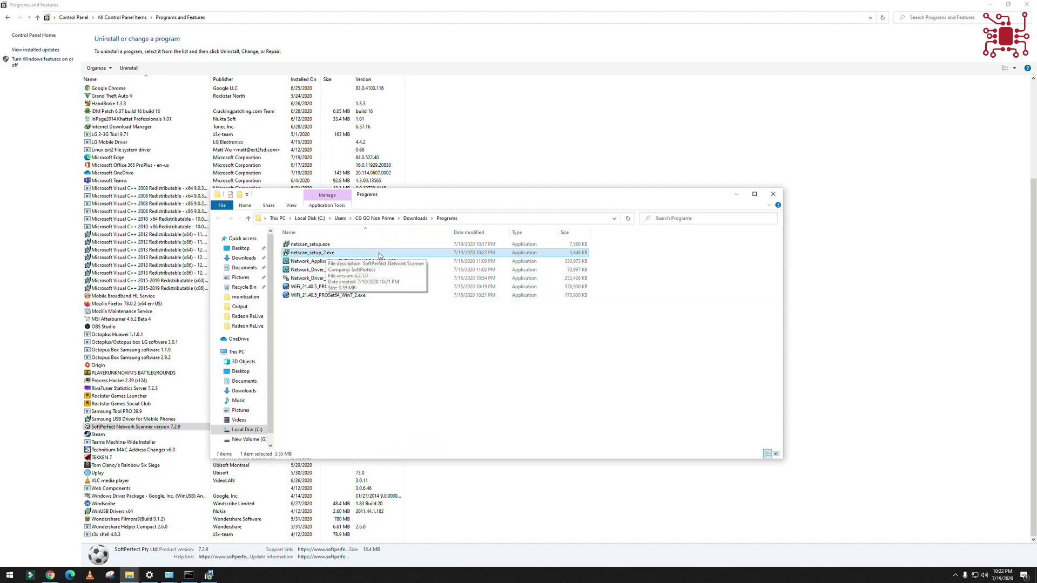
# - Delete the old netscan_setup.exe and confirm the complete removal of SoftPerfect Network Scanner
pyautogui.click(432, 245)
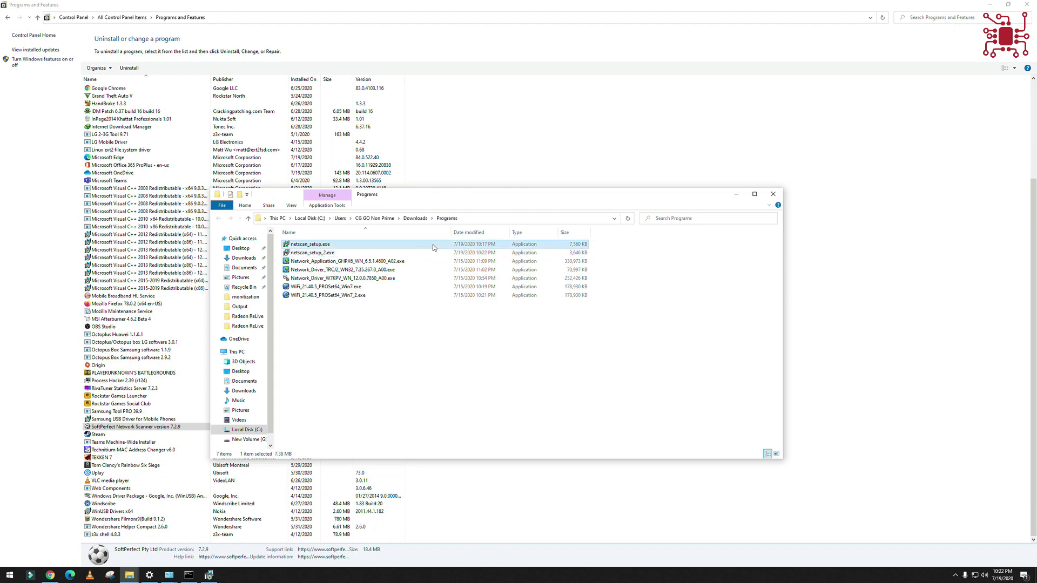
pyautogui.press('Delete')
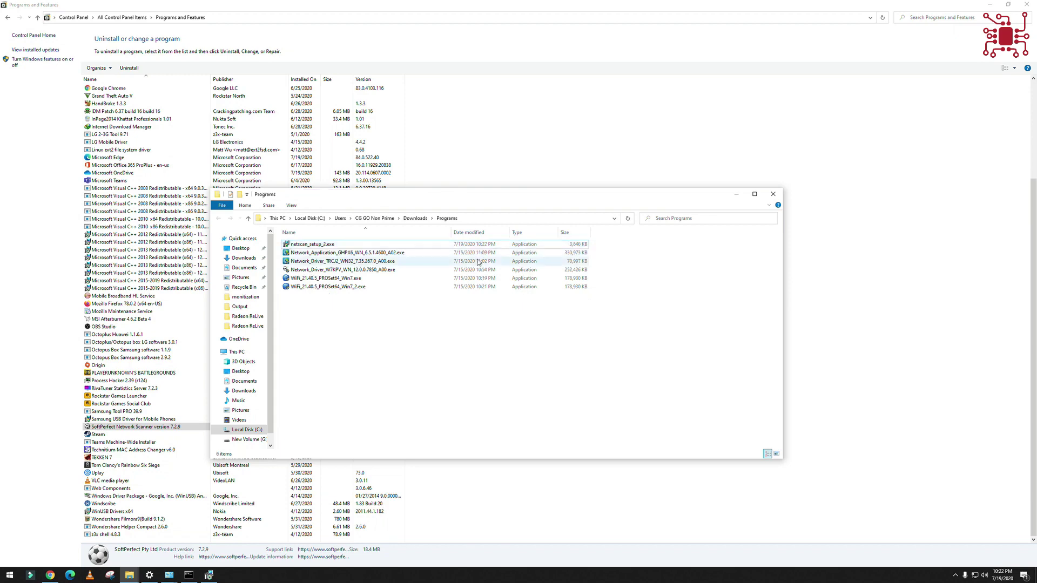
pyautogui.moveTo(583, 195); pyautogui.dragTo(583, 297)
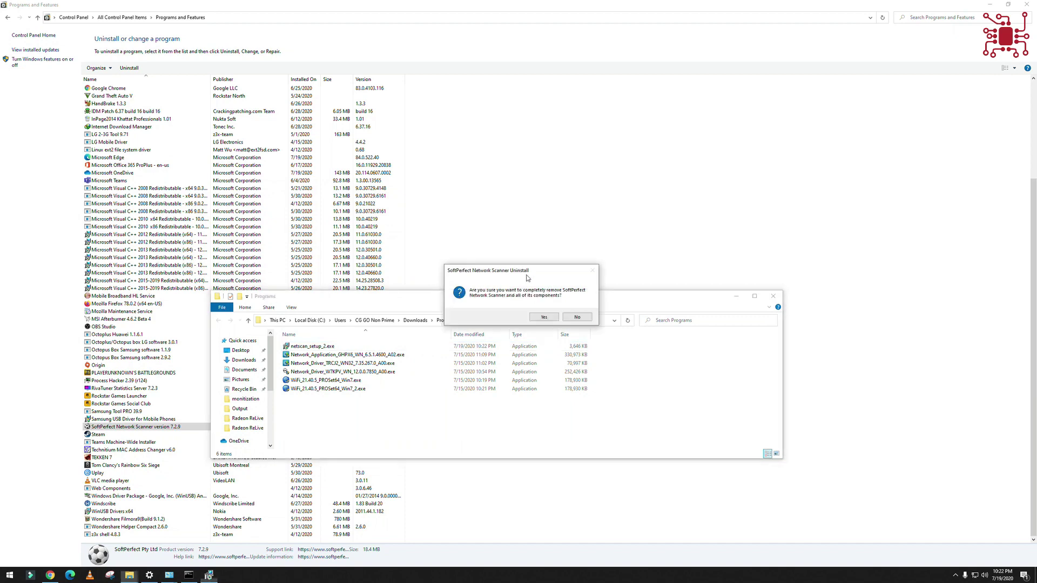
pyautogui.click(542, 317)
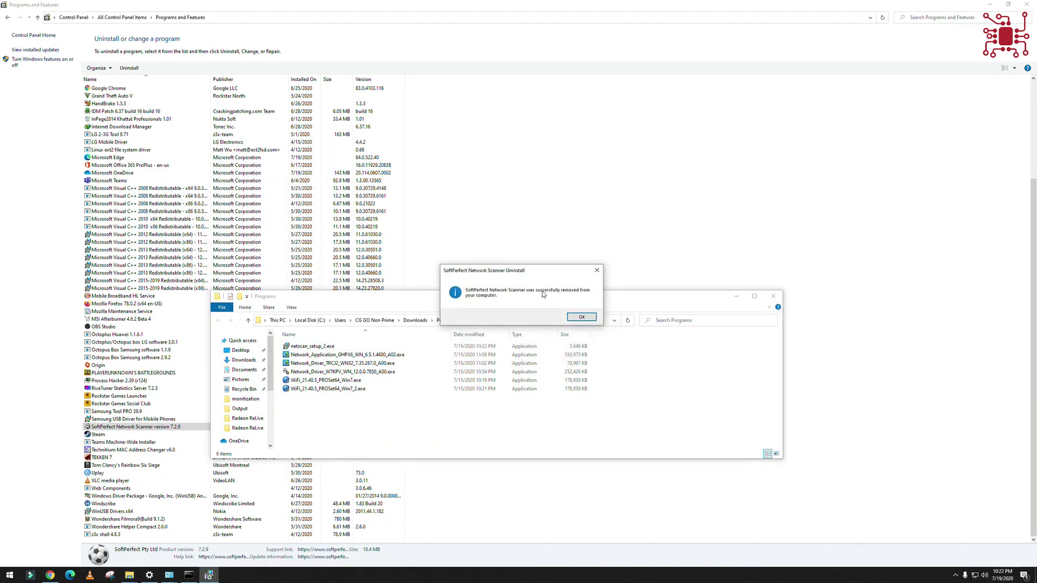
pyautogui.click(577, 320)
# - Run netscan_setup_2.exe as administrator and allow it to make changes
pyautogui.rightClick(341, 348)
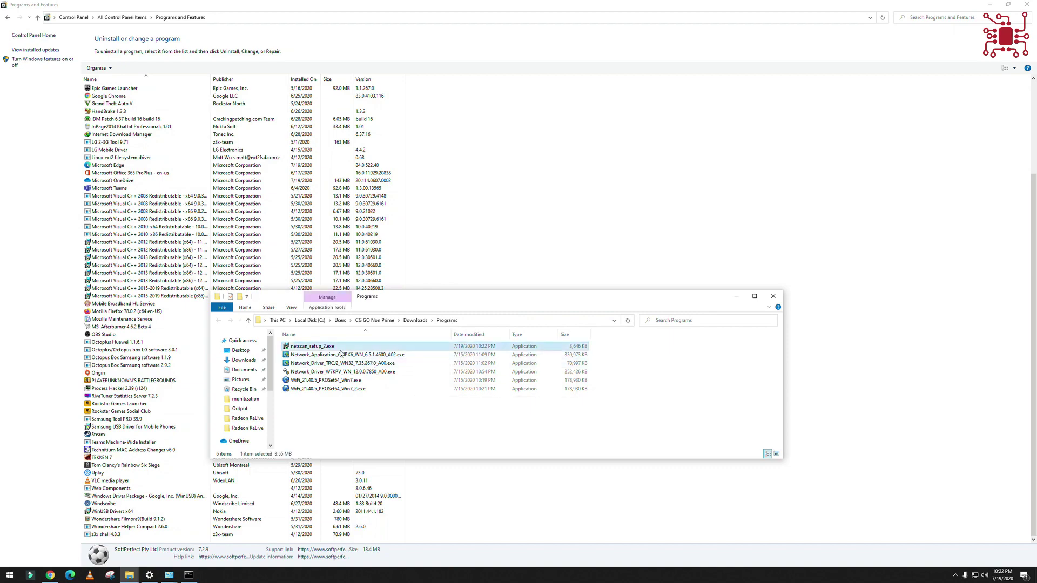
pyautogui.click(374, 364)
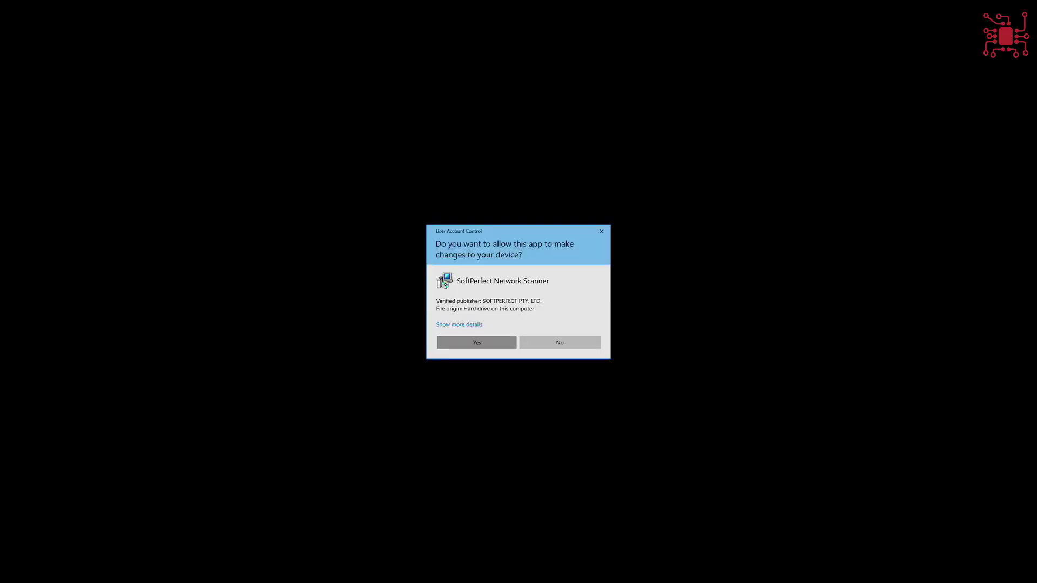
pyautogui.click(476, 342)
# - Install into C:\Program Files\SoftPerfect Network Scanner with defaults, launch it, and dismiss the config error
pyautogui.click(564, 353)
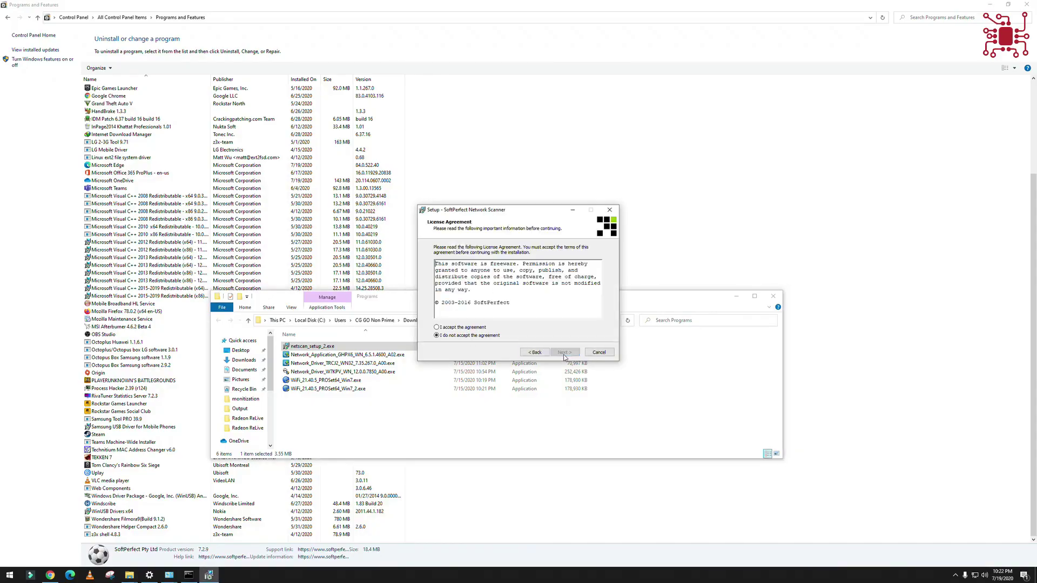
pyautogui.click(574, 355)
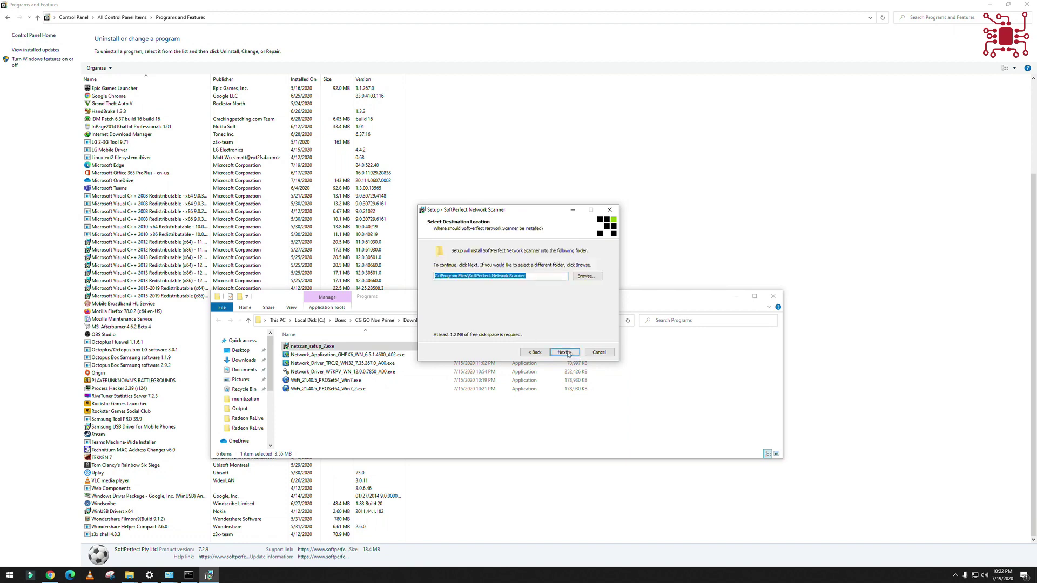
pyautogui.click(567, 353)
pyautogui.click(568, 354)
pyautogui.click(569, 356)
pyautogui.click(570, 357)
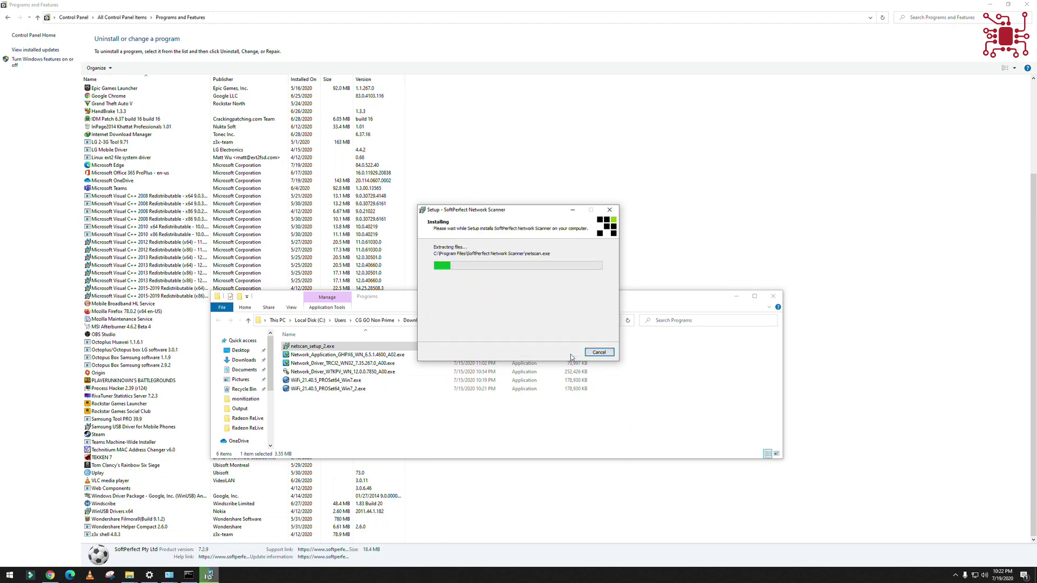
pyautogui.click(567, 352)
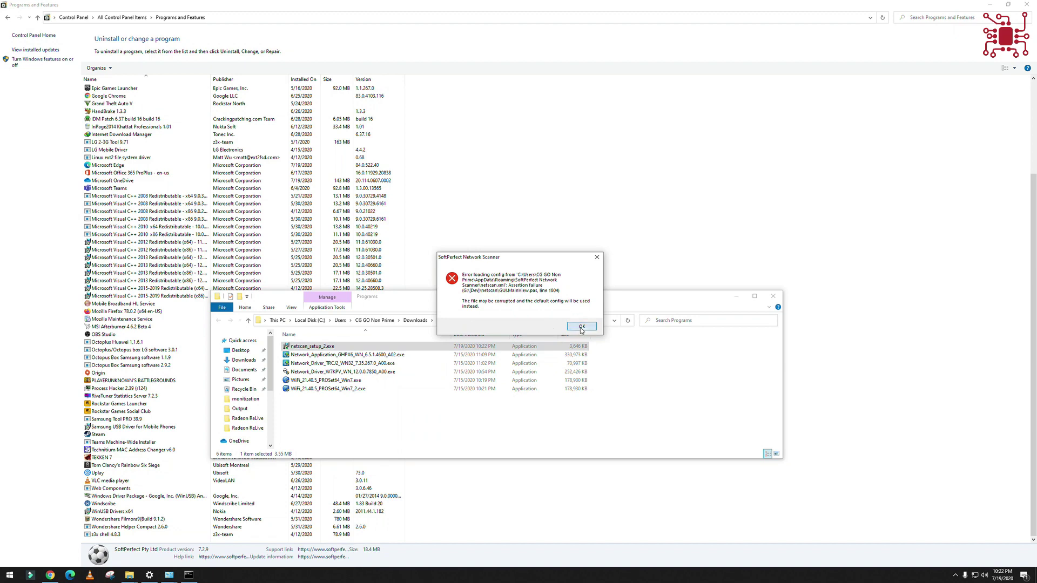
pyautogui.click(582, 327)
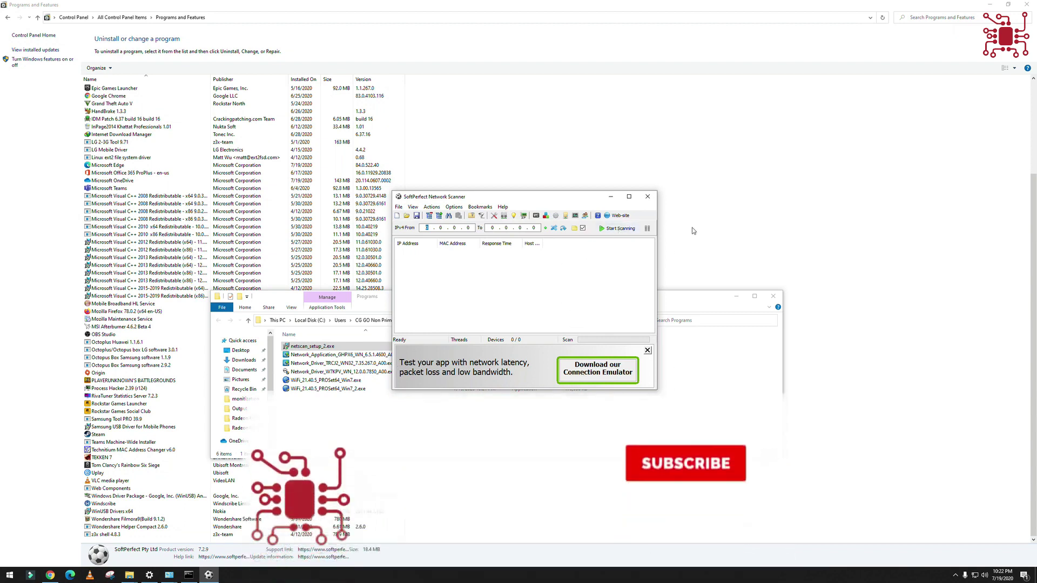
# - Minimize the Programs folder, Programs and Features and Chrome windows, and move and enlarge the scanner
pyautogui.click(743, 292)
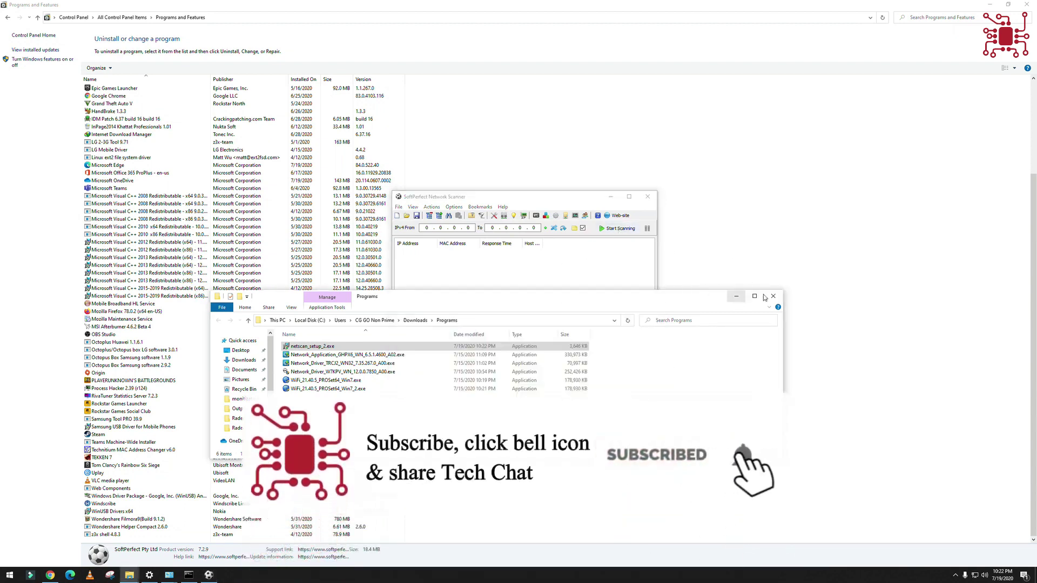
pyautogui.click(734, 297)
pyautogui.moveTo(513, 196); pyautogui.dragTo(323, 167)
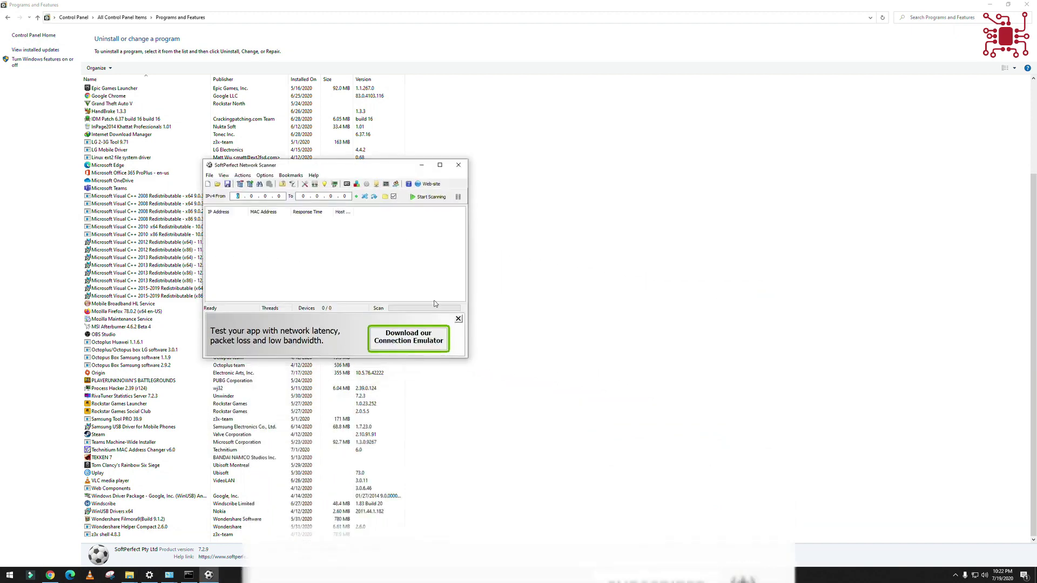
pyautogui.moveTo(467, 358); pyautogui.dragTo(636, 466)
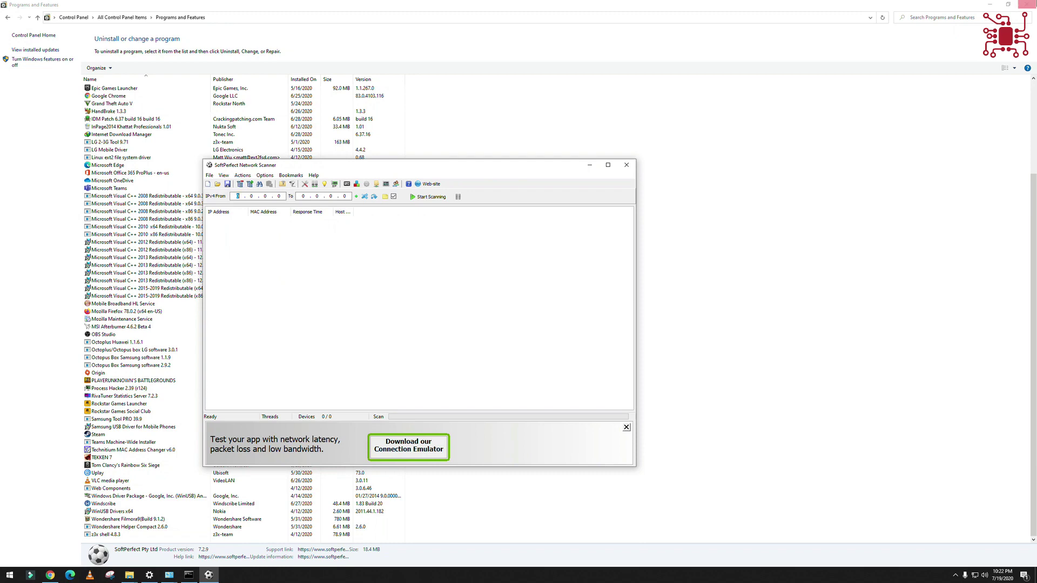
pyautogui.click(989, 4)
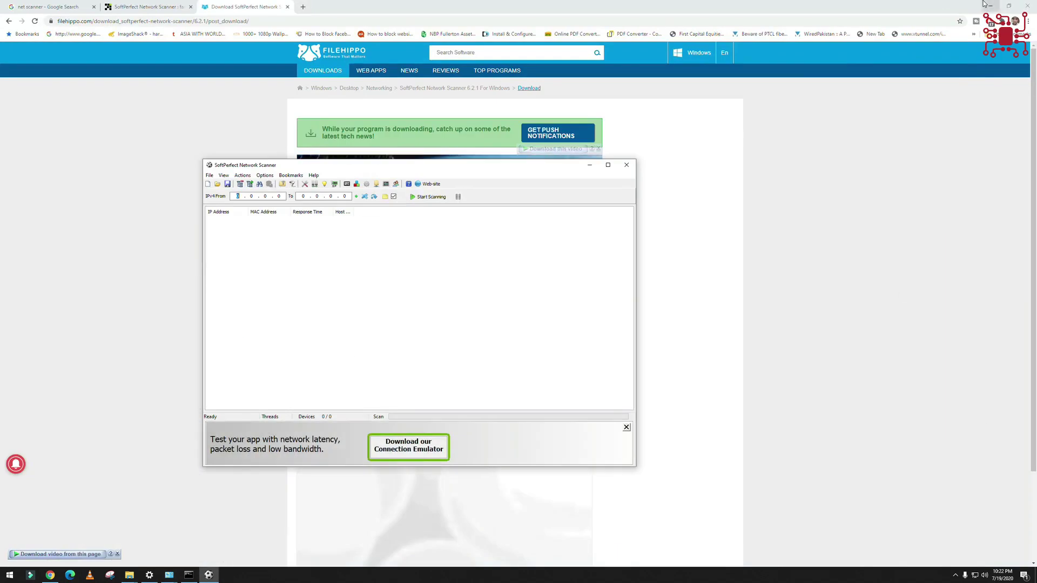
pyautogui.click(990, 6)
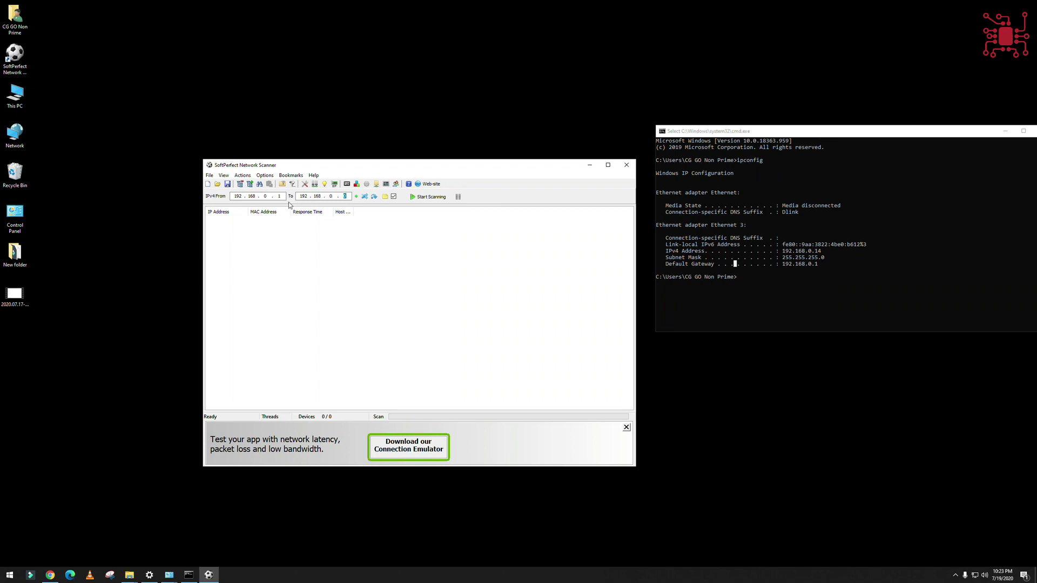
# - Scan 192.168.0.1–254, maximize the window, widen the IP Address column, and select 192.168.0.16
pyautogui.click(428, 196)
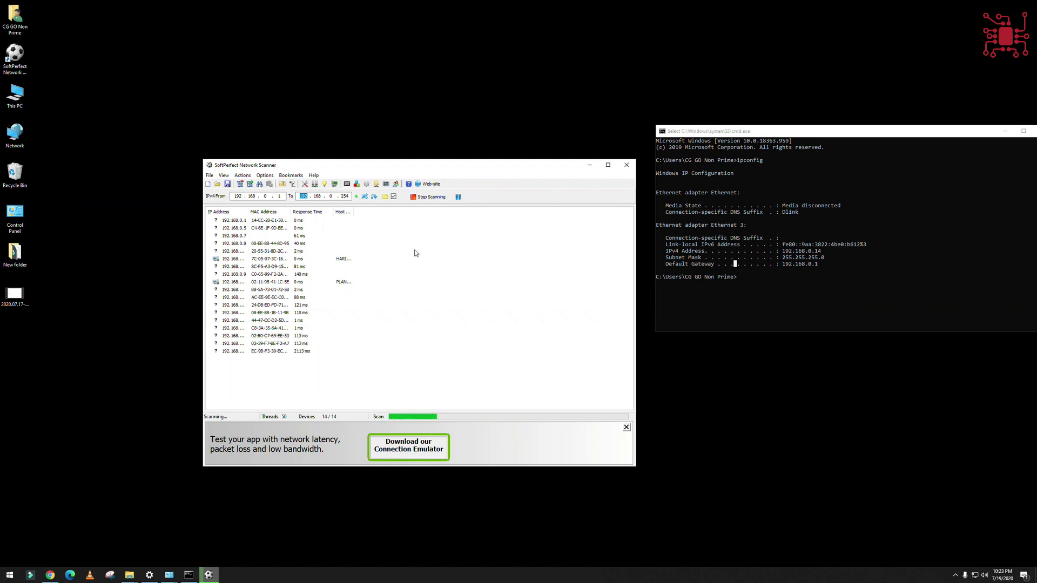
pyautogui.click(608, 164)
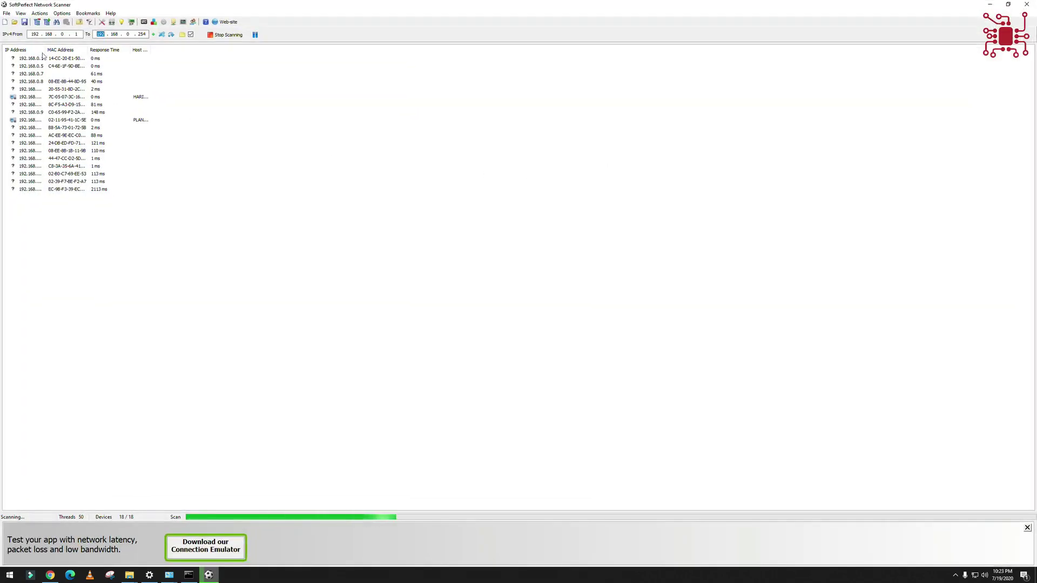
pyautogui.moveTo(46, 50); pyautogui.dragTo(279, 50)
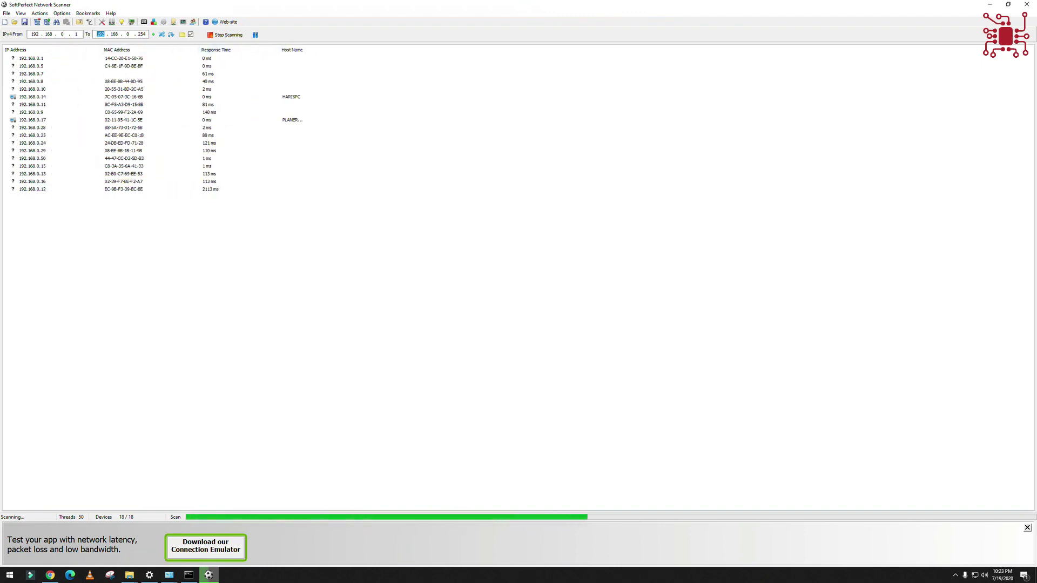
pyautogui.click(59, 184)
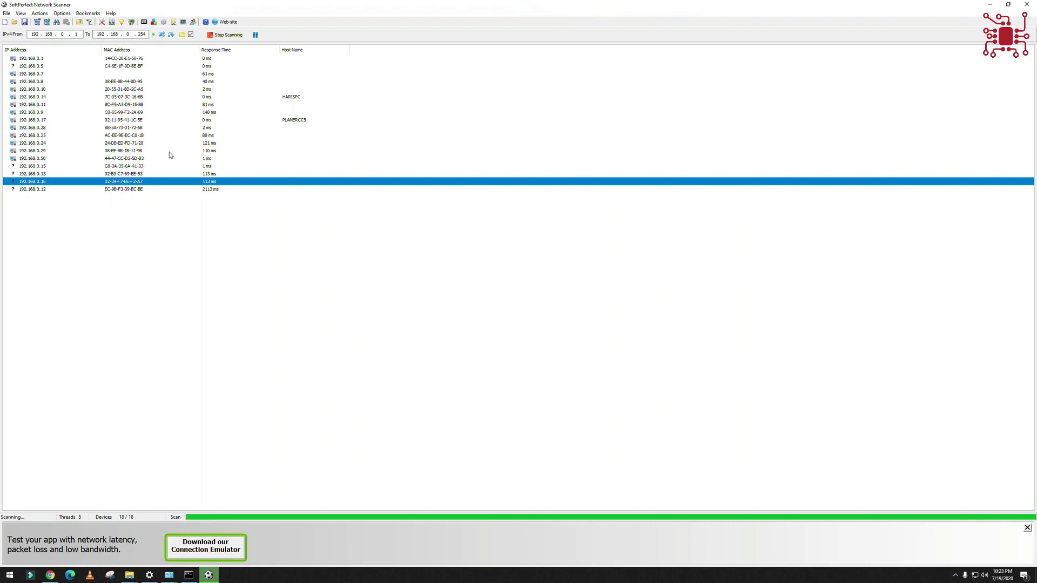
pyautogui.click(216, 50)
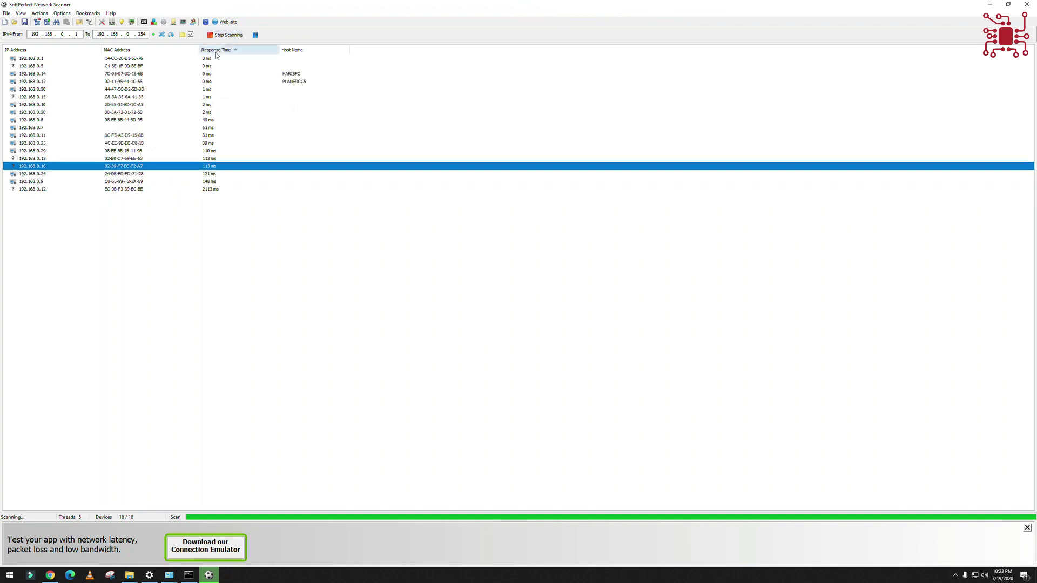
pyautogui.click(208, 60)
pyautogui.click(209, 66)
pyautogui.click(210, 74)
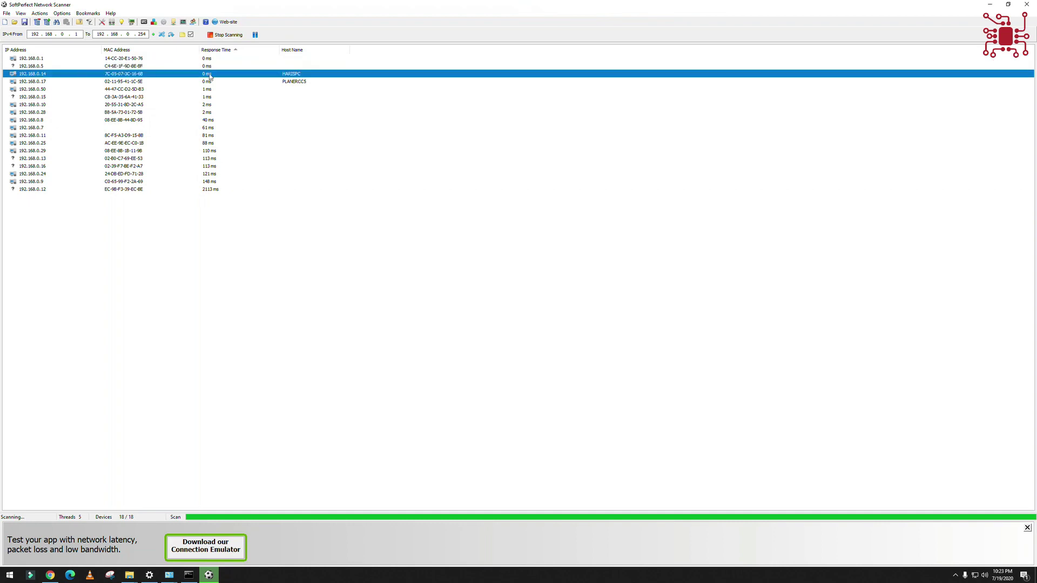
pyautogui.click(210, 81)
pyautogui.click(210, 89)
pyautogui.click(211, 105)
pyautogui.click(211, 112)
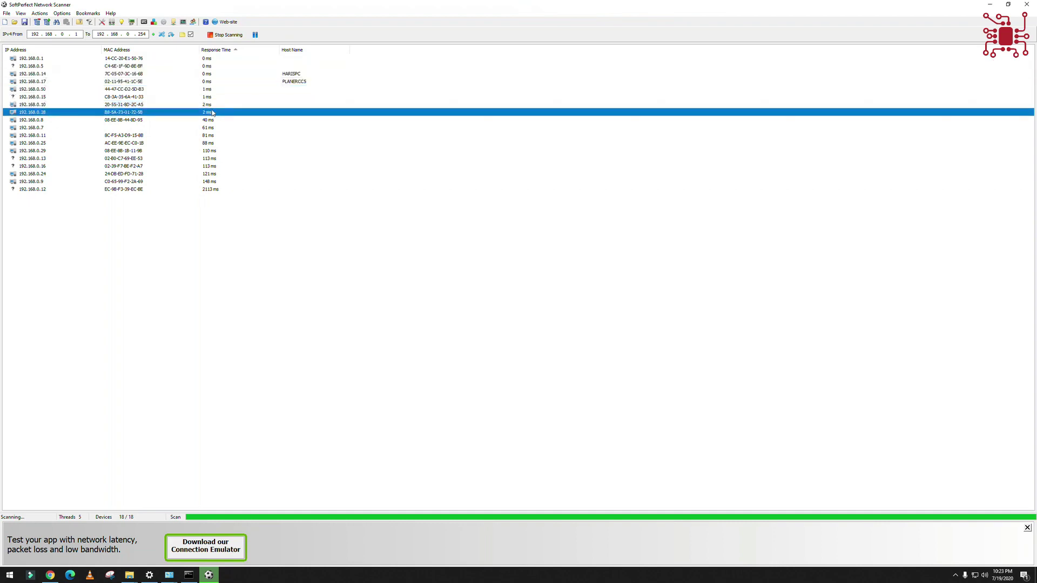
pyautogui.click(211, 104)
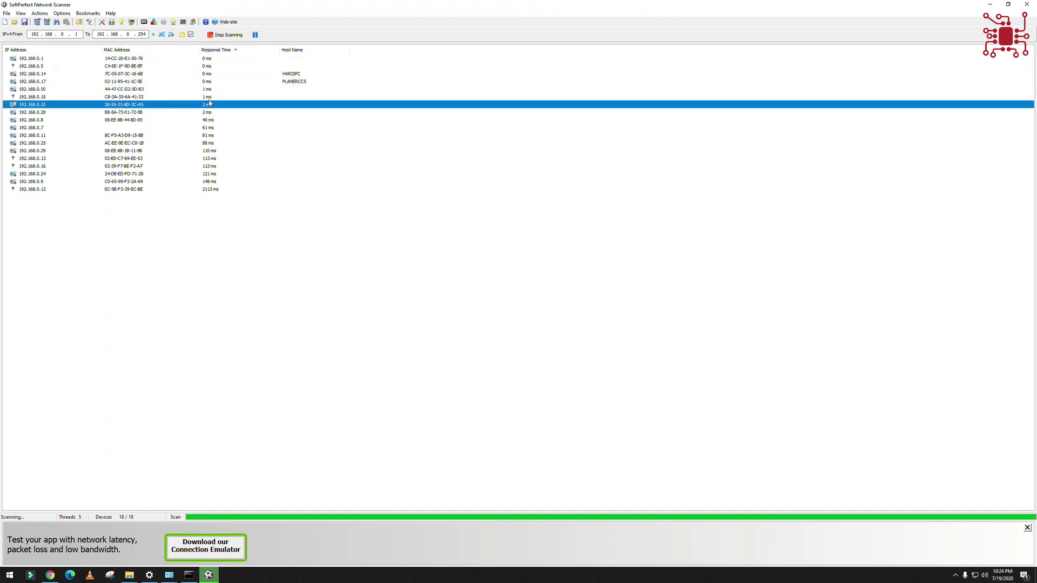
pyautogui.click(210, 97)
pyautogui.click(210, 75)
pyautogui.click(206, 121)
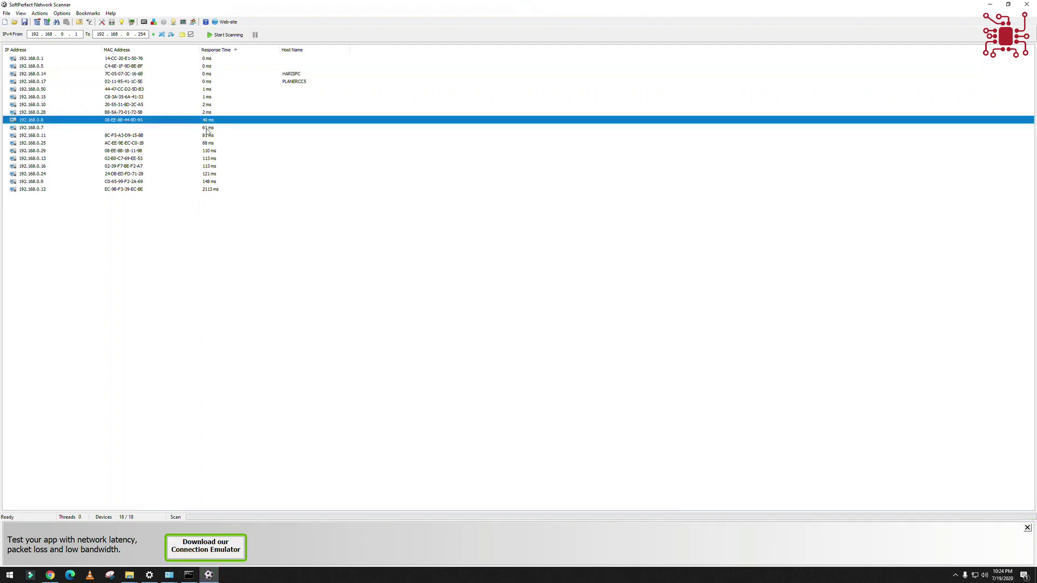
pyautogui.click(207, 128)
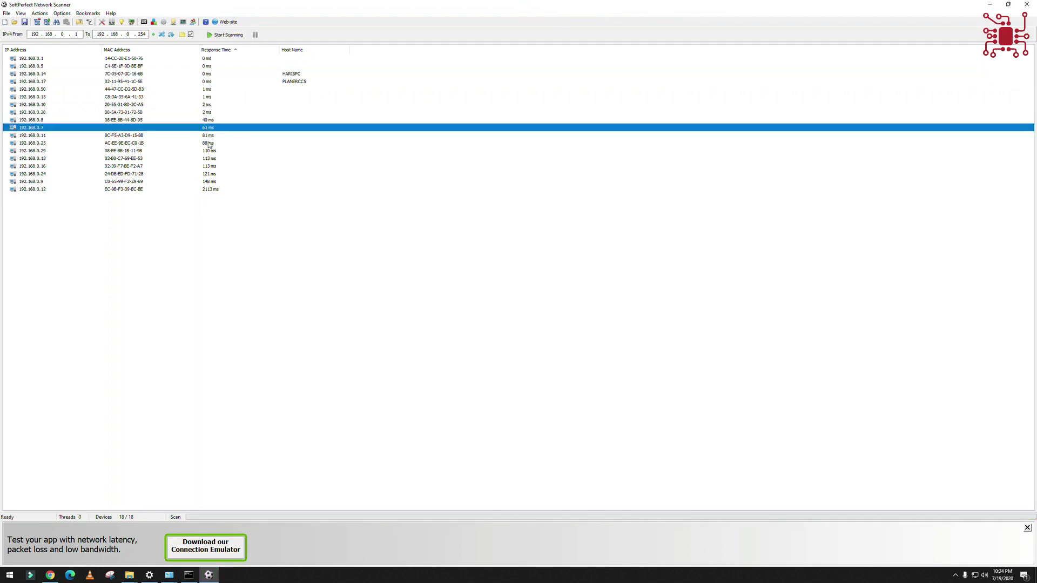
pyautogui.click(208, 143)
pyautogui.click(209, 151)
pyautogui.click(209, 158)
pyautogui.click(210, 166)
pyautogui.click(210, 173)
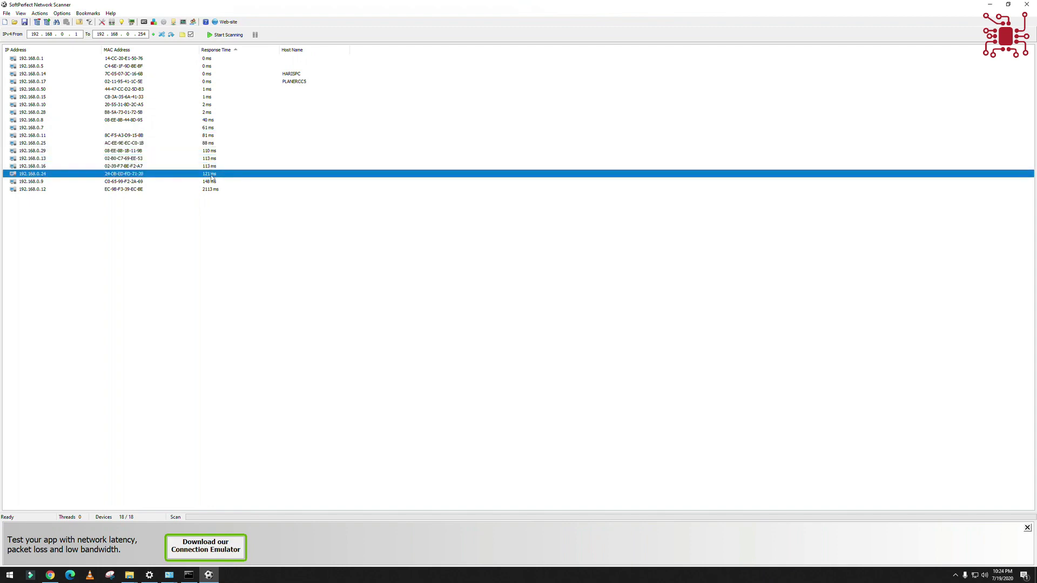
pyautogui.click(211, 182)
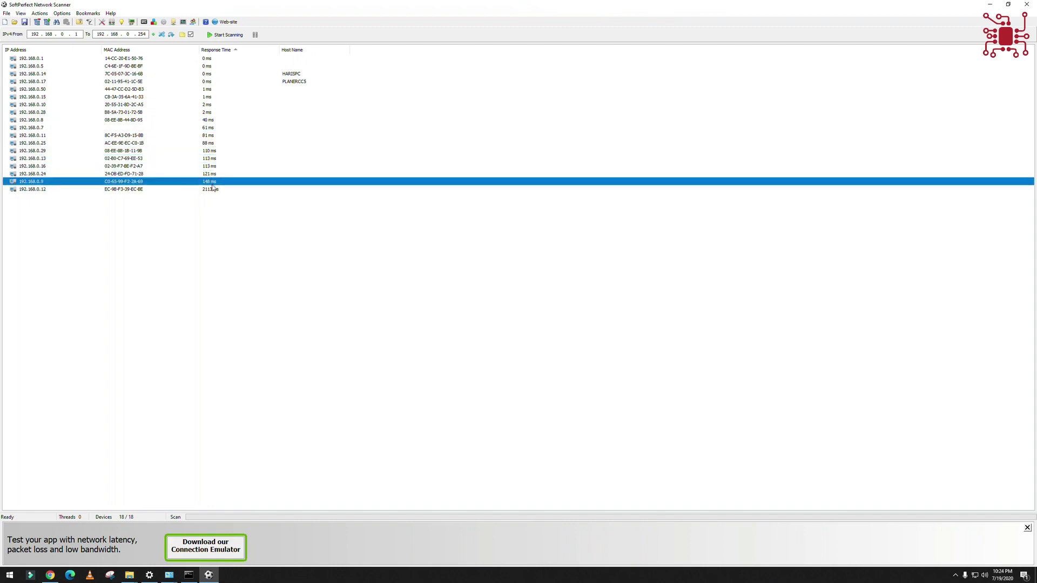
pyautogui.click(46, 64)
pyautogui.click(39, 59)
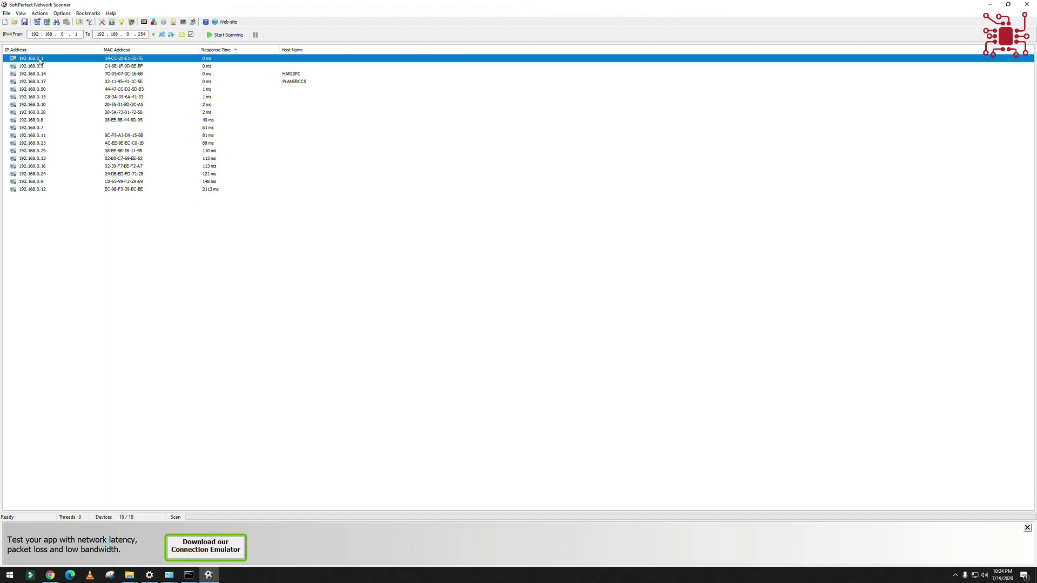
pyautogui.click(43, 67)
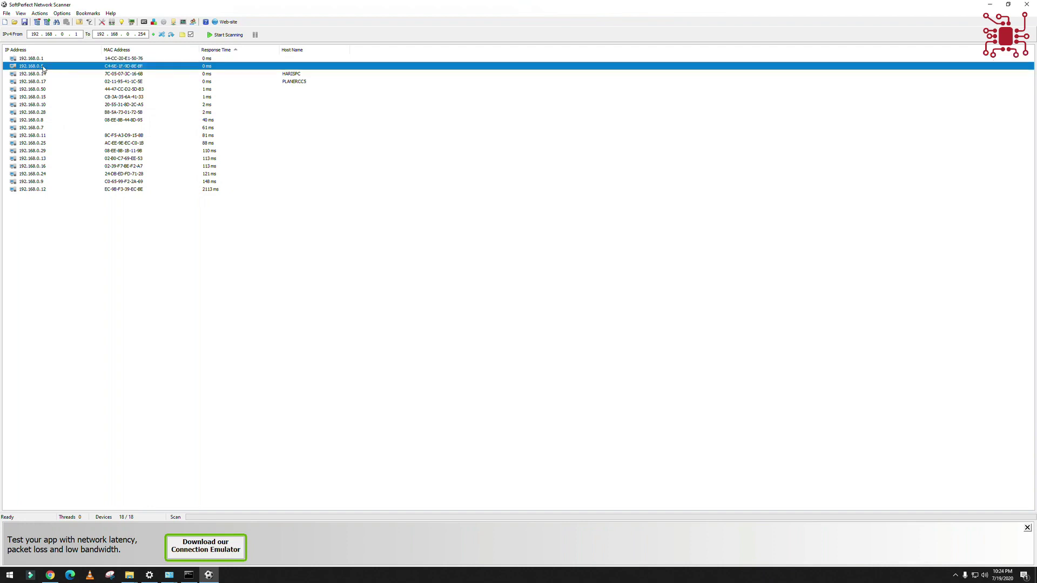
pyautogui.click(47, 74)
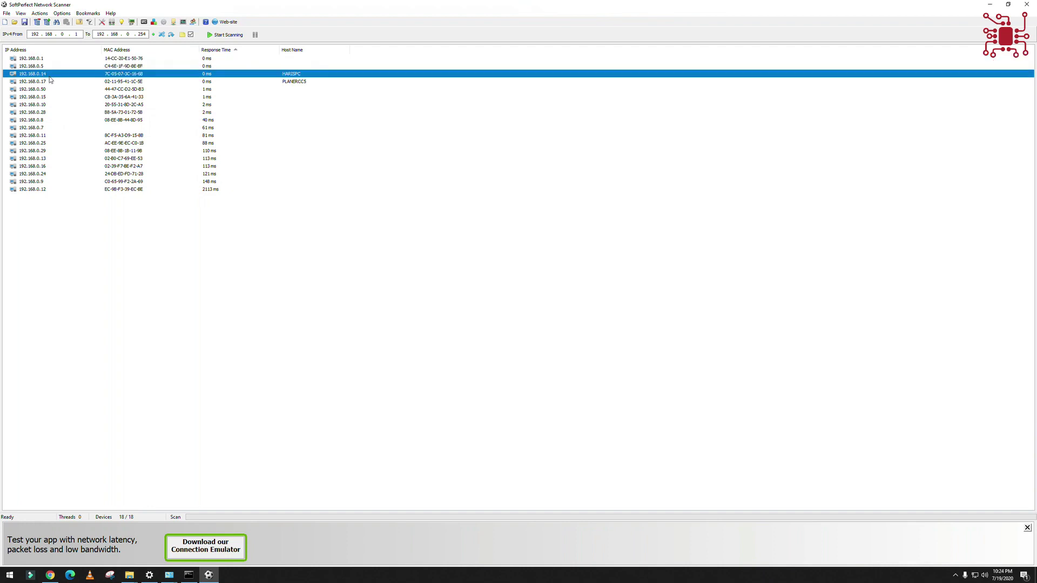
pyautogui.click(266, 82)
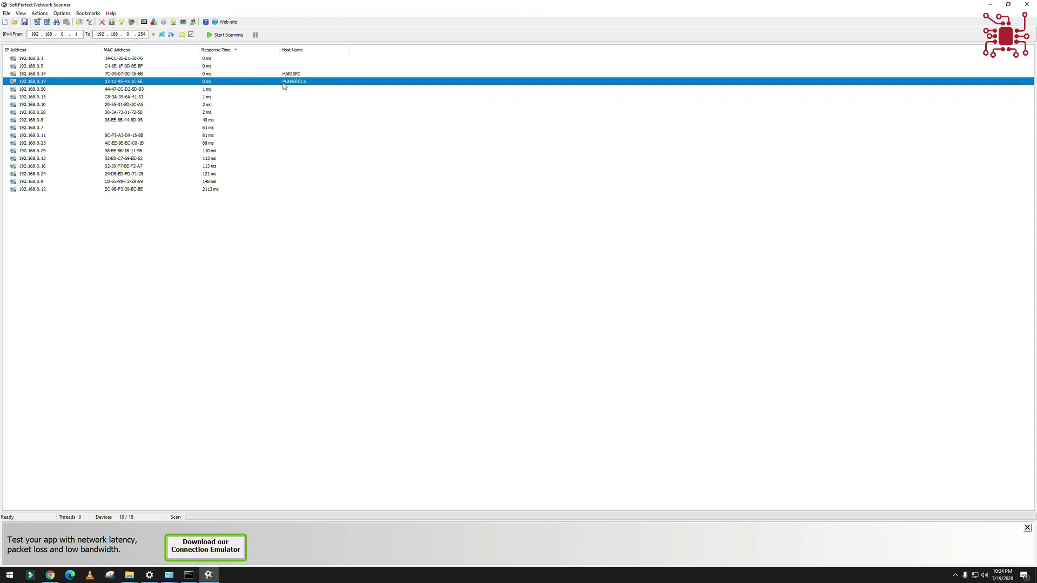
pyautogui.click(50, 91)
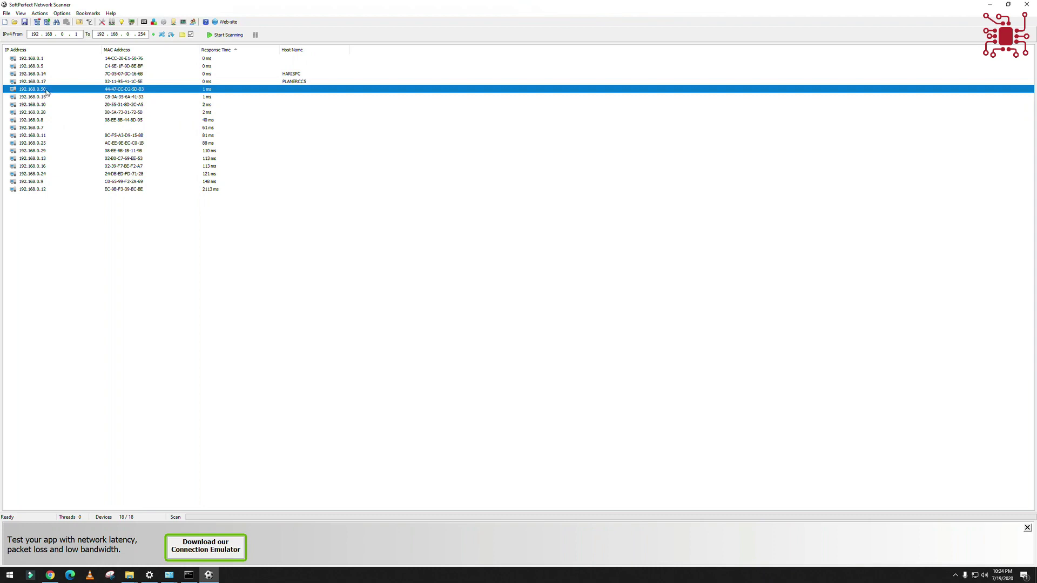
pyautogui.click(45, 98)
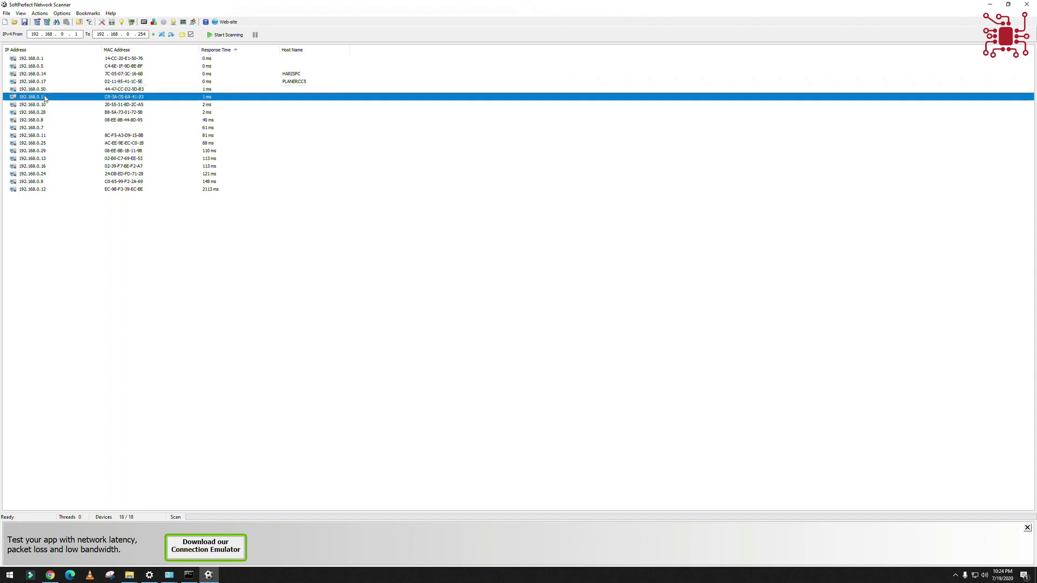
pyautogui.click(45, 106)
pyautogui.click(45, 121)
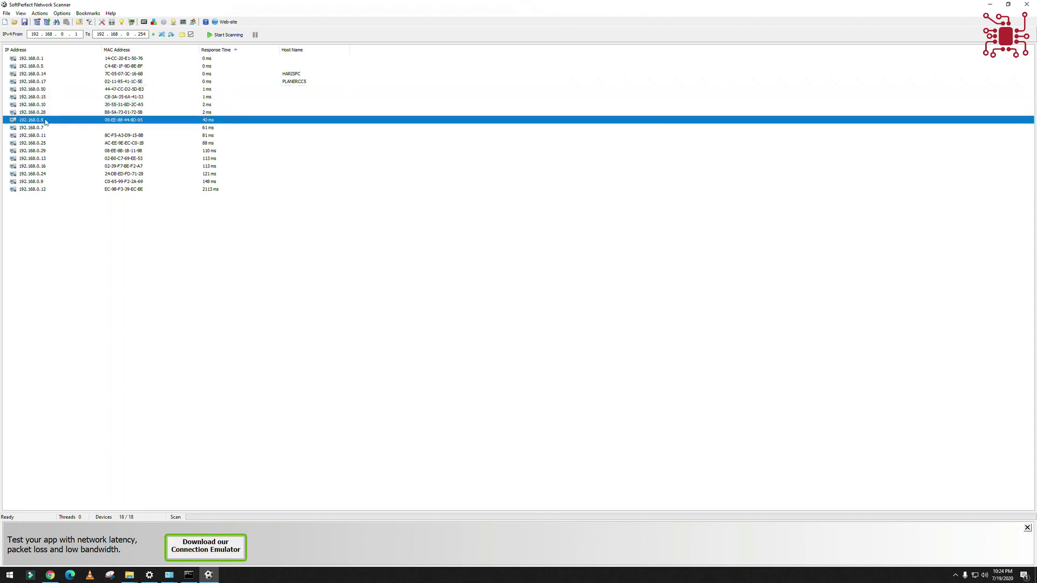
pyautogui.click(38, 114)
pyautogui.click(38, 128)
pyautogui.click(36, 143)
pyautogui.click(36, 159)
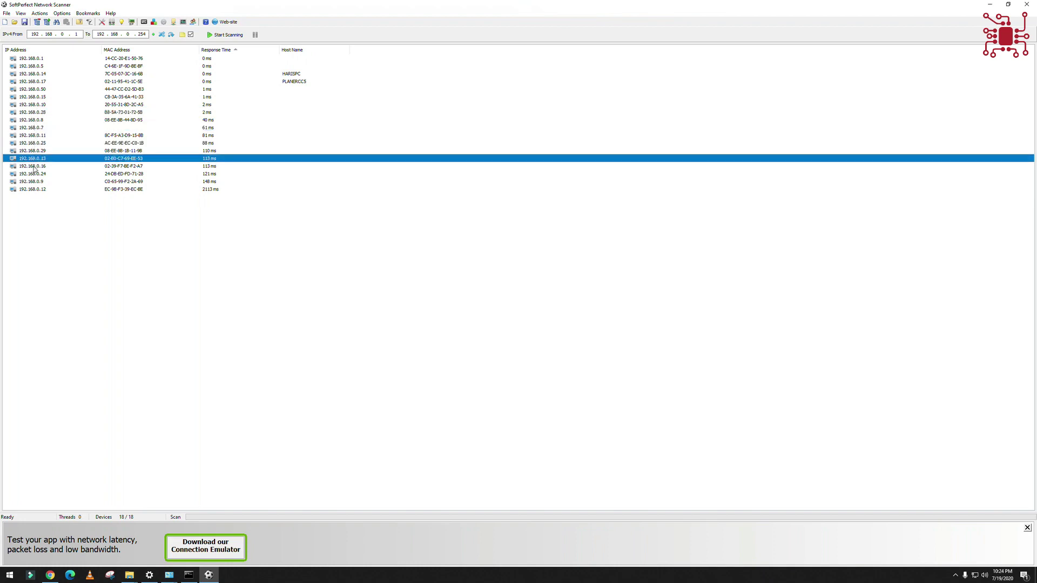
pyautogui.click(31, 189)
pyautogui.click(34, 183)
pyautogui.click(36, 106)
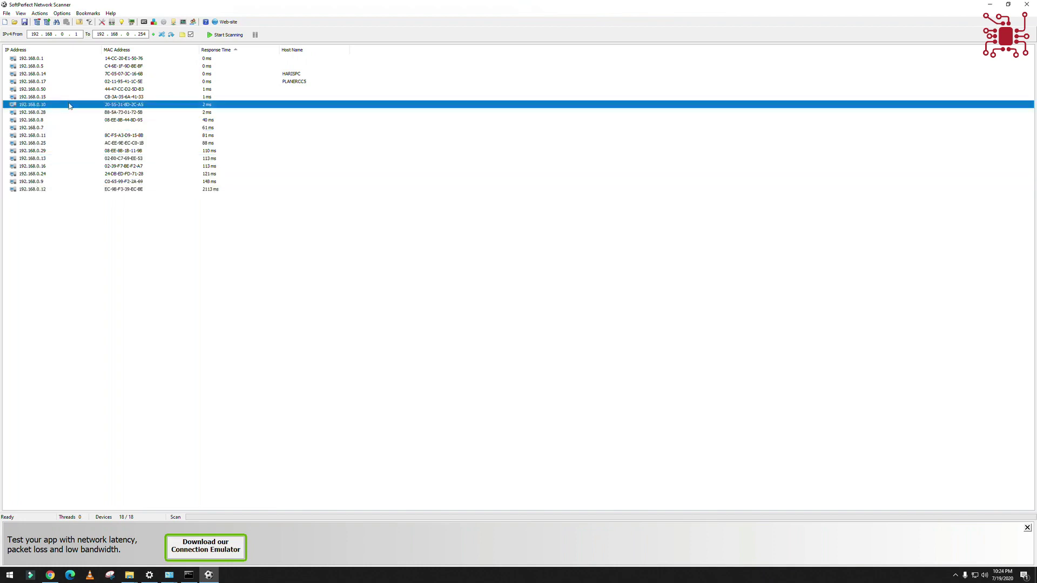
pyautogui.click(33, 91)
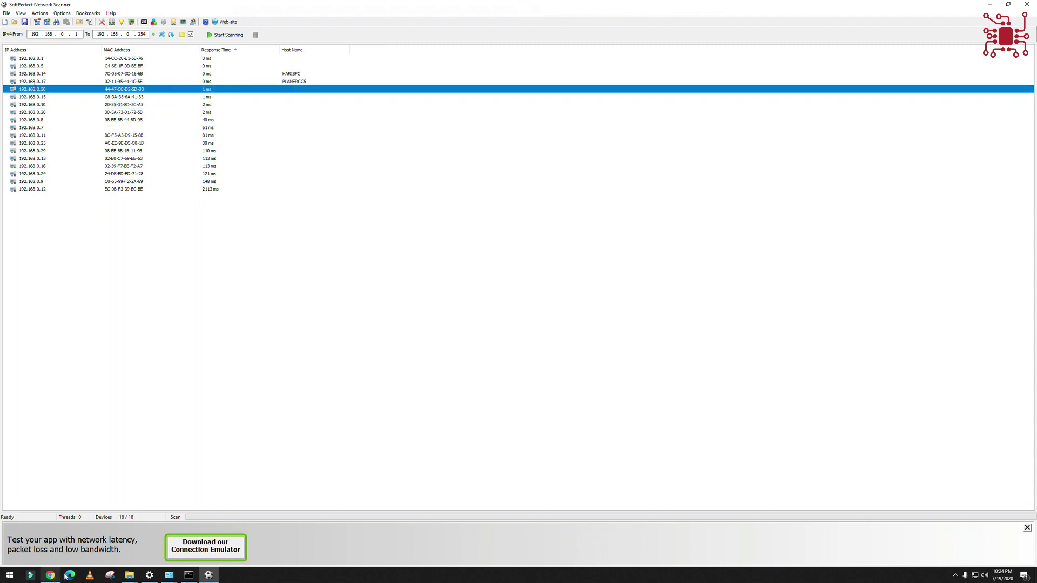
pyautogui.click(9, 575)
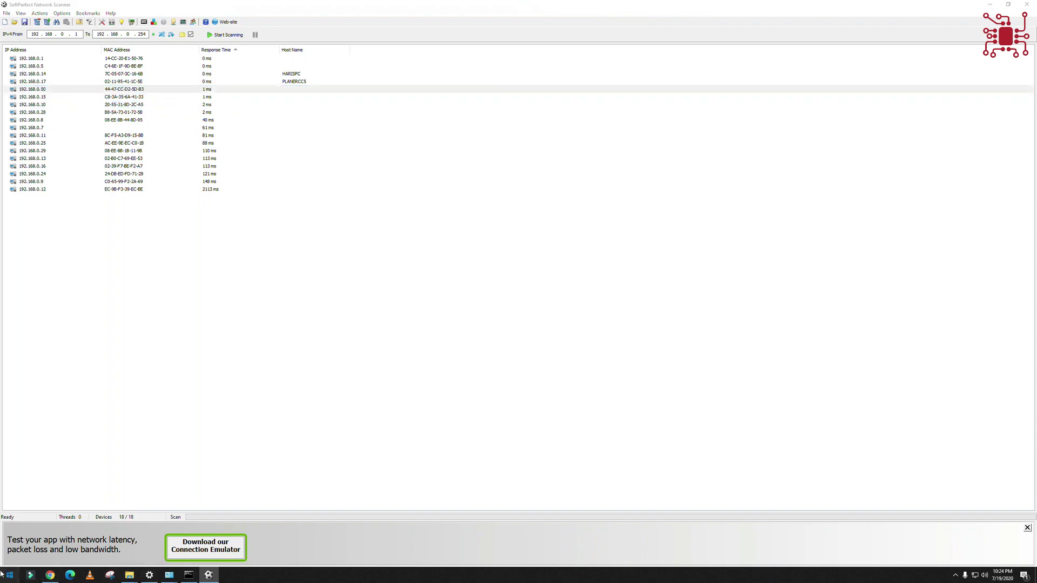
# - Log in to the 192.168.0.50 camera in Internet Explorer, hide the PTZ panel, then close it
pyautogui.write('in')
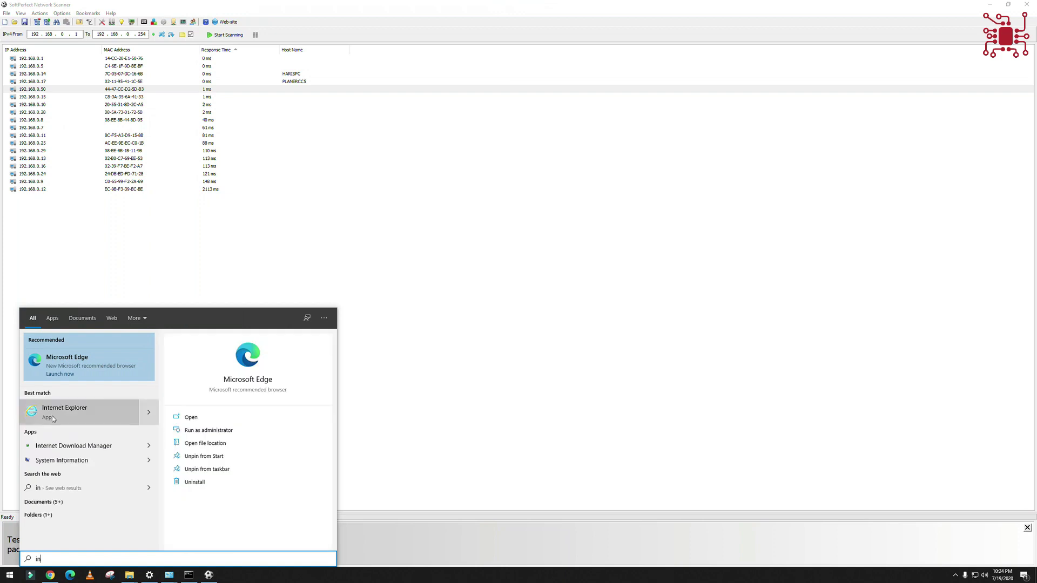
pyautogui.click(81, 408)
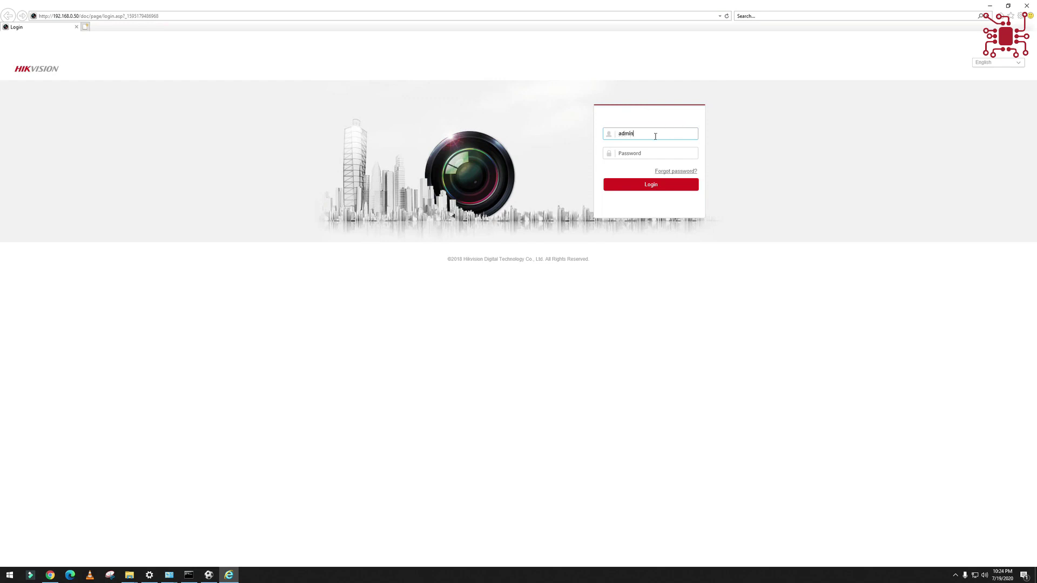
pyautogui.press('Tab')
pyautogui.write('a')
pyautogui.press('Return')
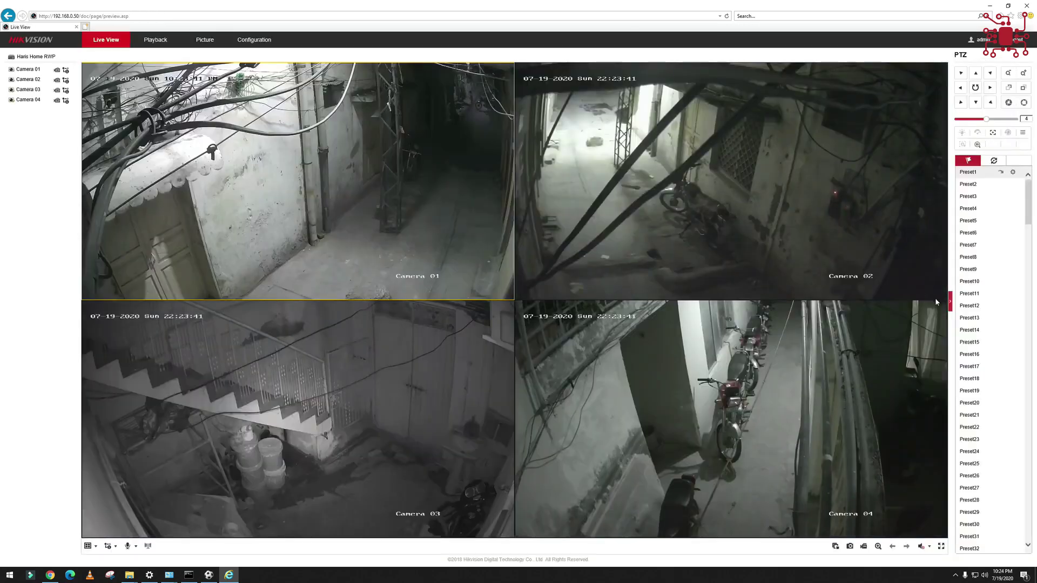
pyautogui.click(949, 303)
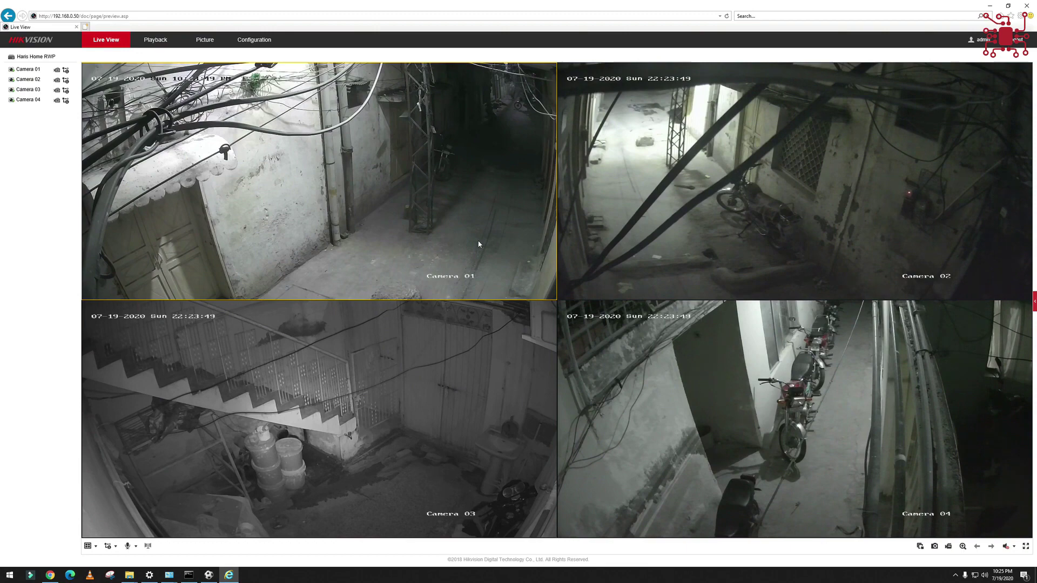
pyautogui.click(1025, 4)
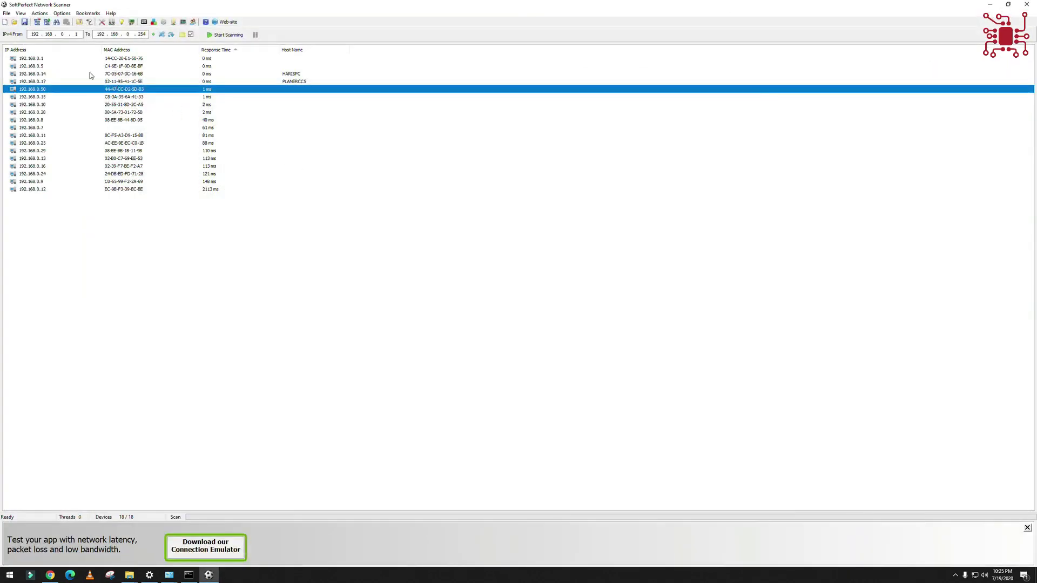
# - View and close the Properties of host 192.168.0.14, then sort the 18 devices by IP Address
pyautogui.click(88, 74)
pyautogui.rightClick(88, 74)
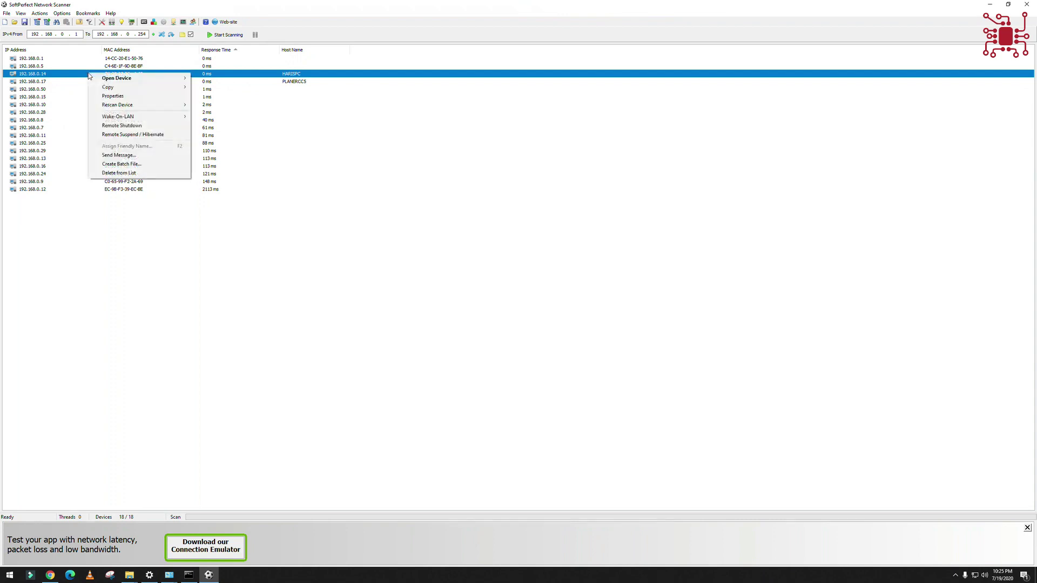
pyautogui.moveTo(102, 79)
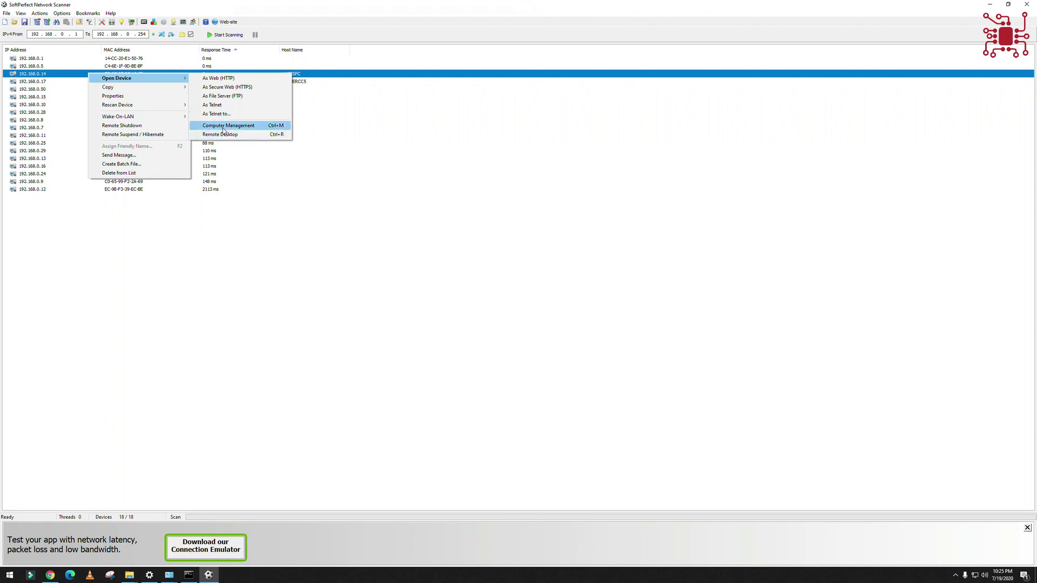
pyautogui.click(145, 101)
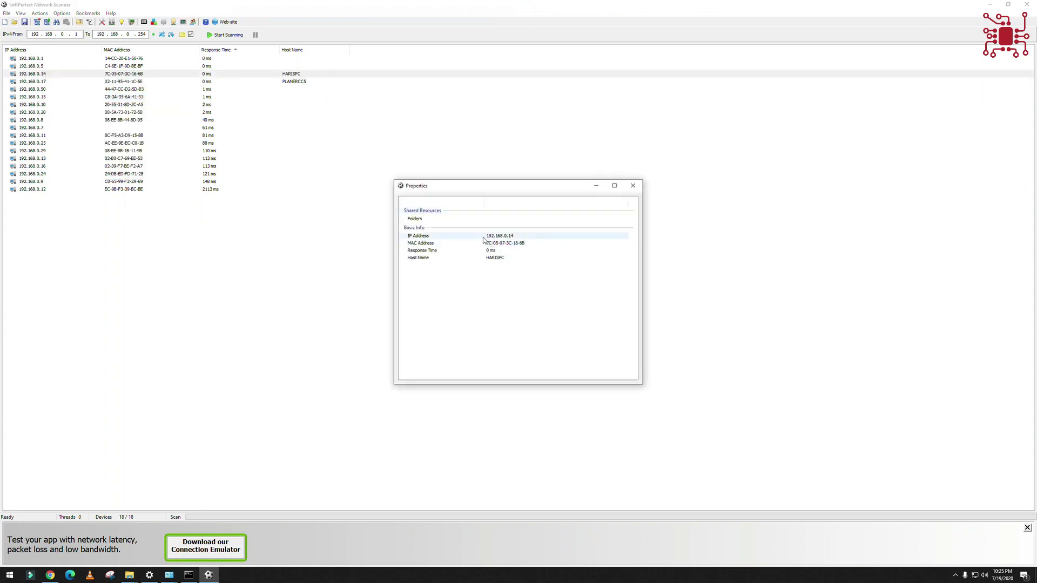
pyautogui.click(630, 185)
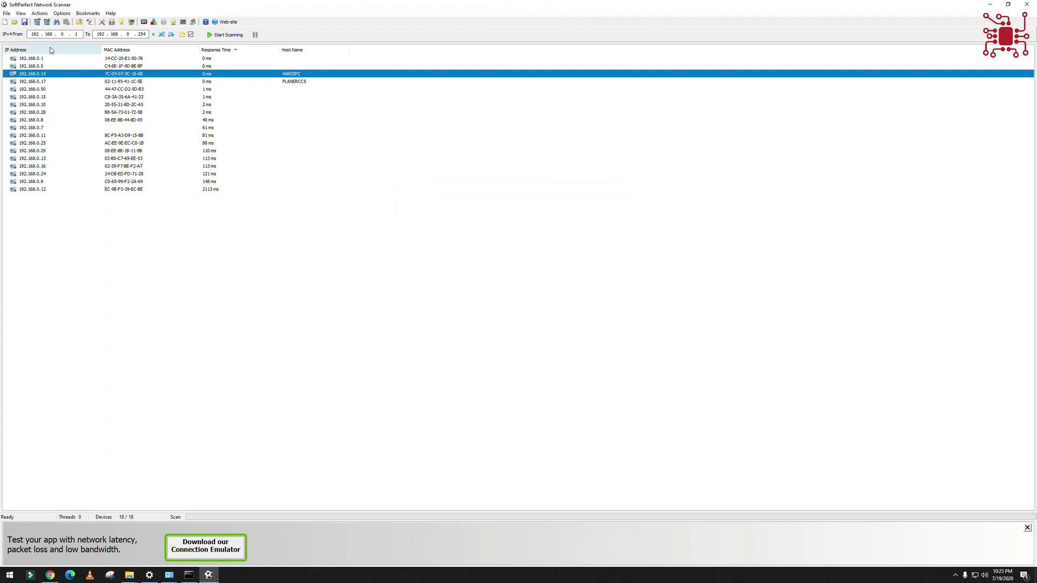
pyautogui.click(48, 50)
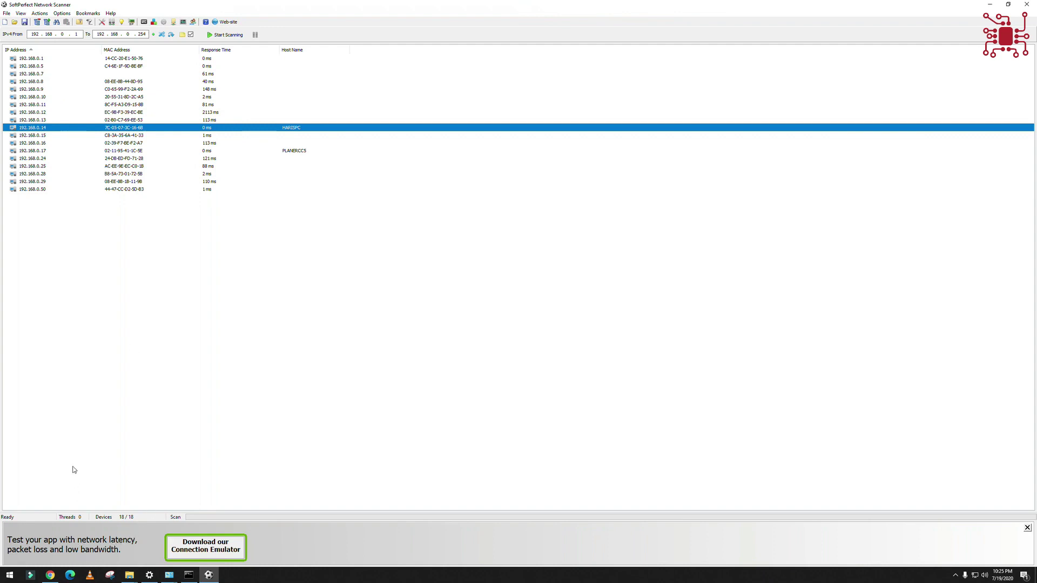
# - Bring Chrome forward and go to the router at 192.168.0.1 in a new tab
pyautogui.moveTo(53, 578)
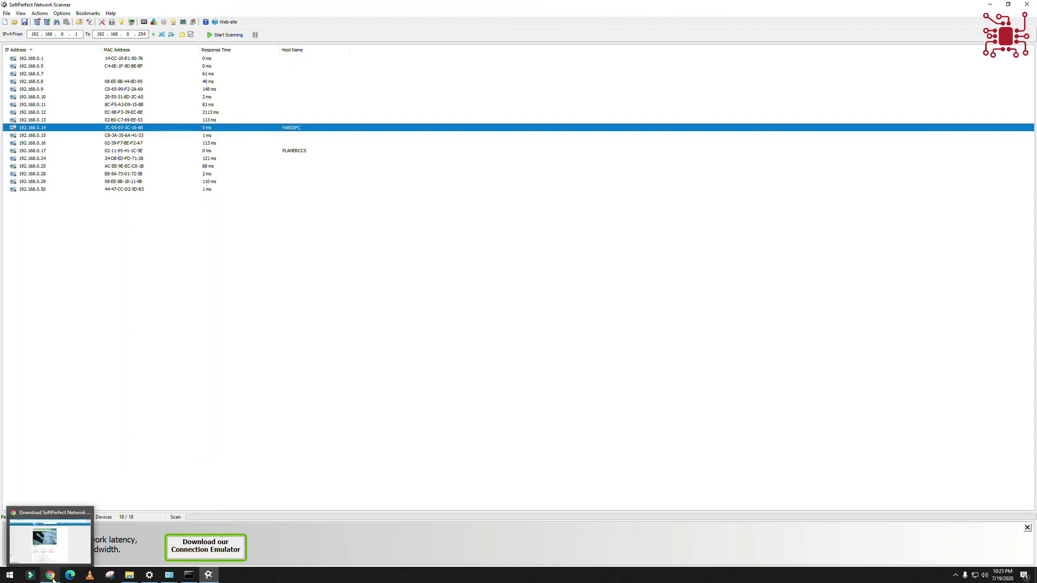
pyautogui.click(53, 577)
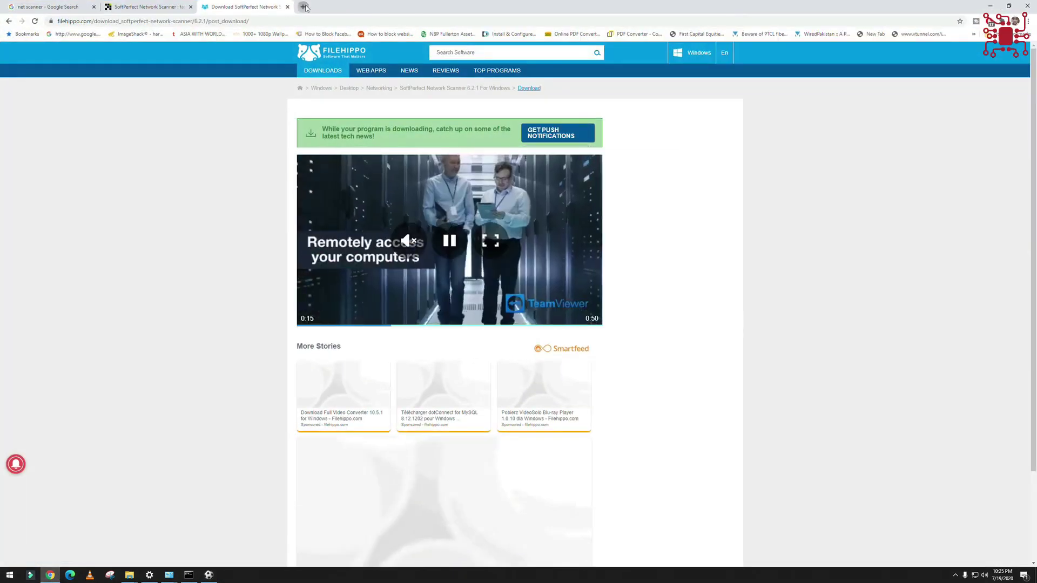
pyautogui.click(303, 6)
pyautogui.write('192.168')
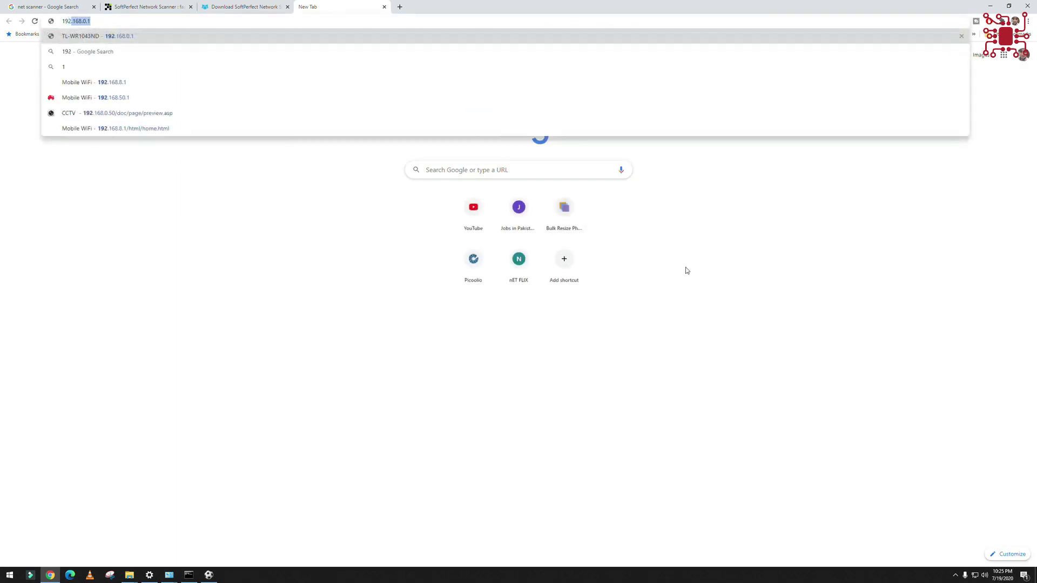
pyautogui.write('.0.1')
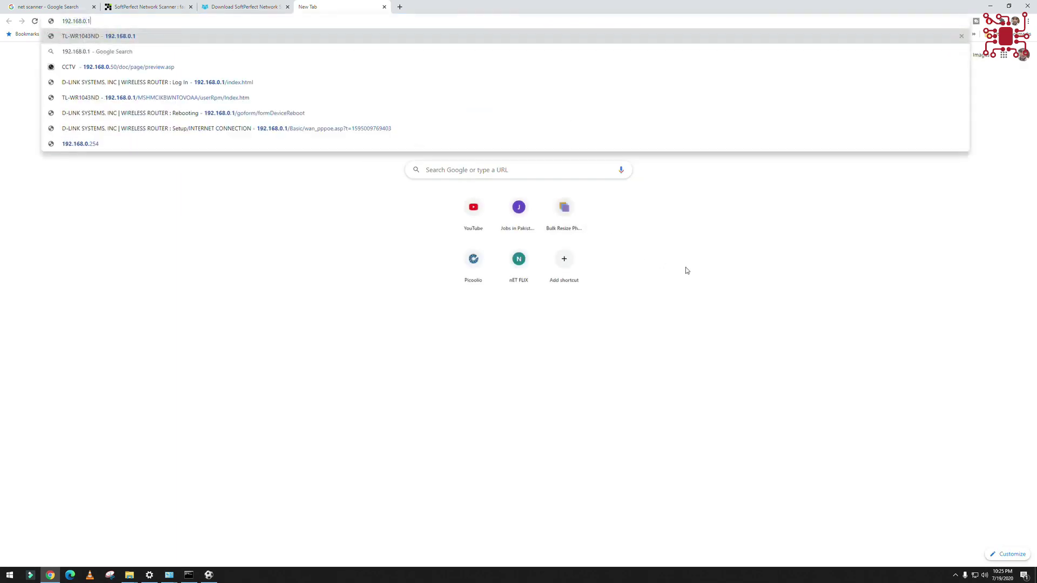
pyautogui.press('Return')
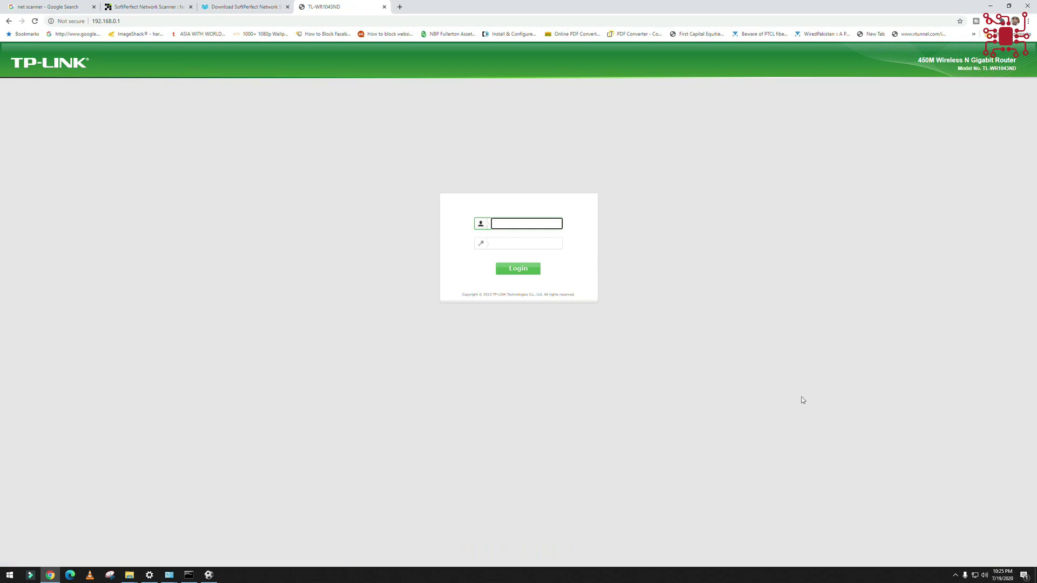
# - Log in to the router as admin and dismiss Chrome's password warning
pyautogui.write('admin')
pyautogui.press('Tab')
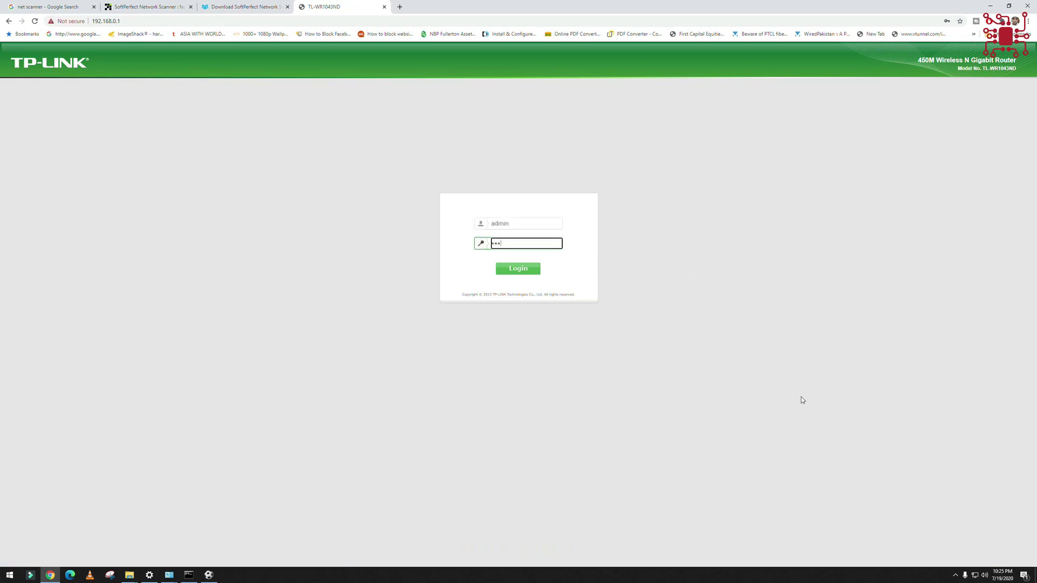
pyautogui.press('Return')
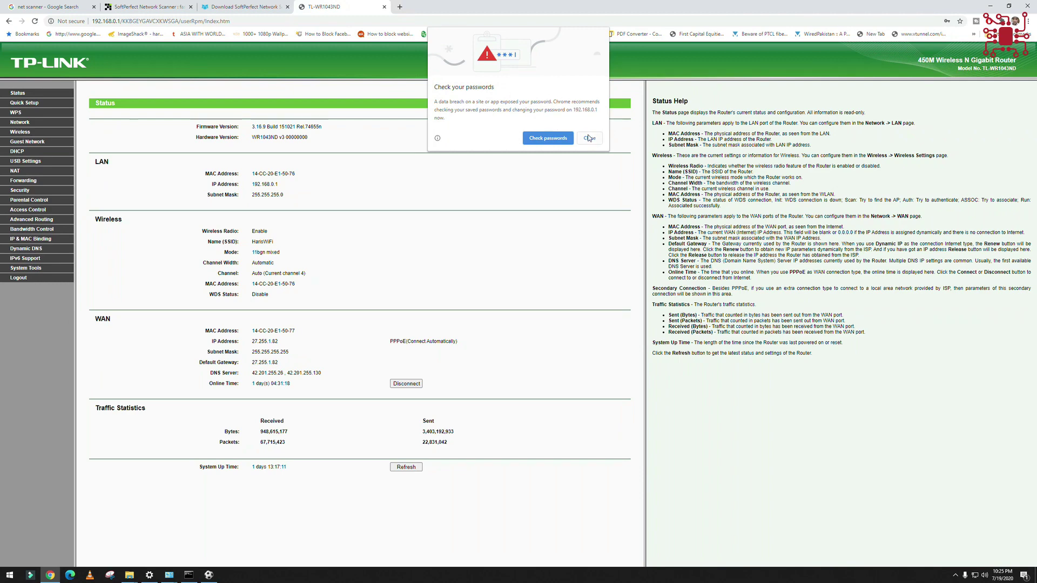
pyautogui.click(589, 137)
# - Browse the router's Wireless, WAN and DHCP pages, ending on the DHCP Clients List
pyautogui.click(21, 133)
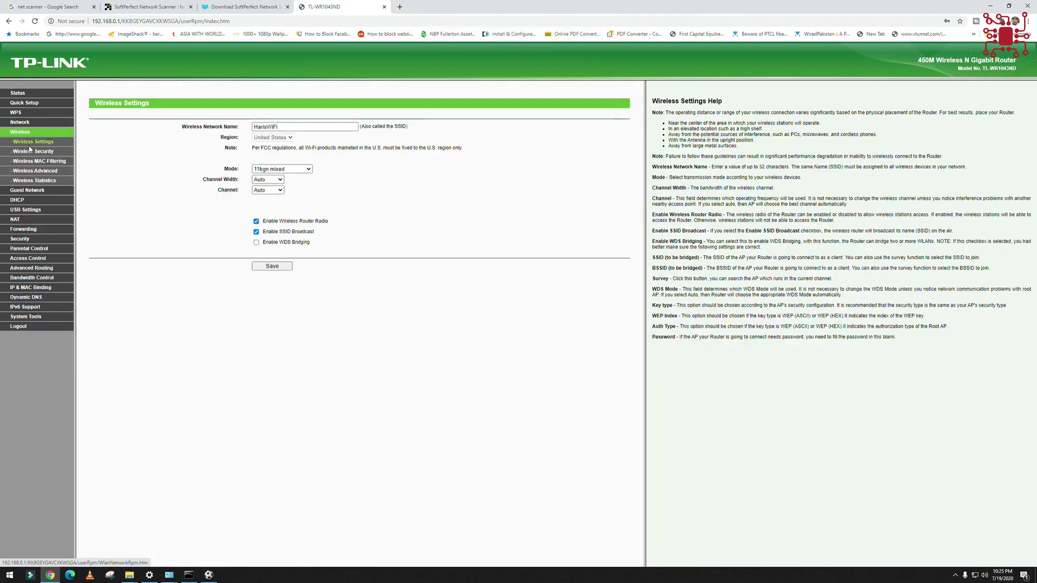
pyautogui.click(22, 123)
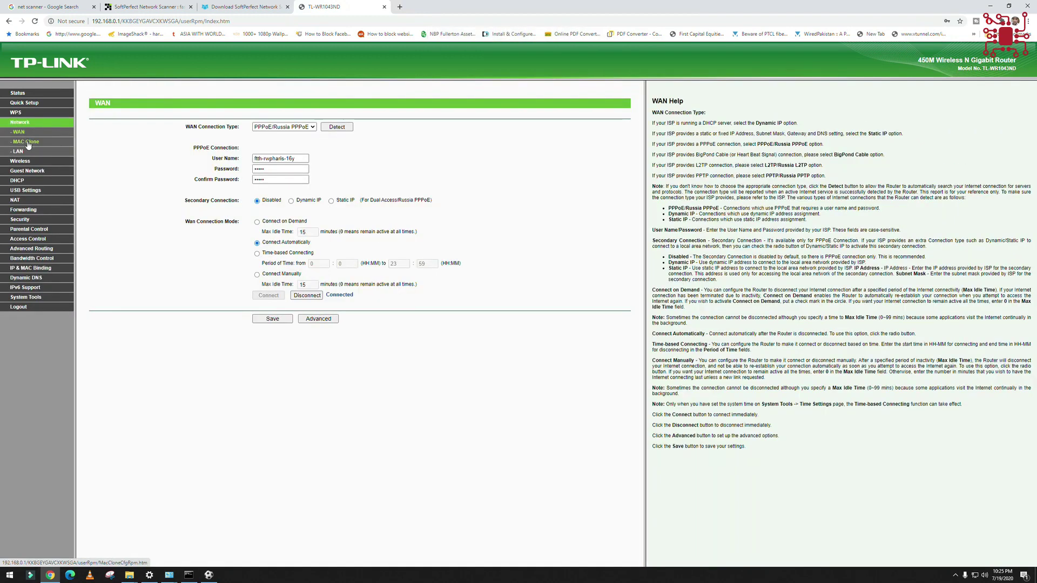
pyautogui.click(22, 162)
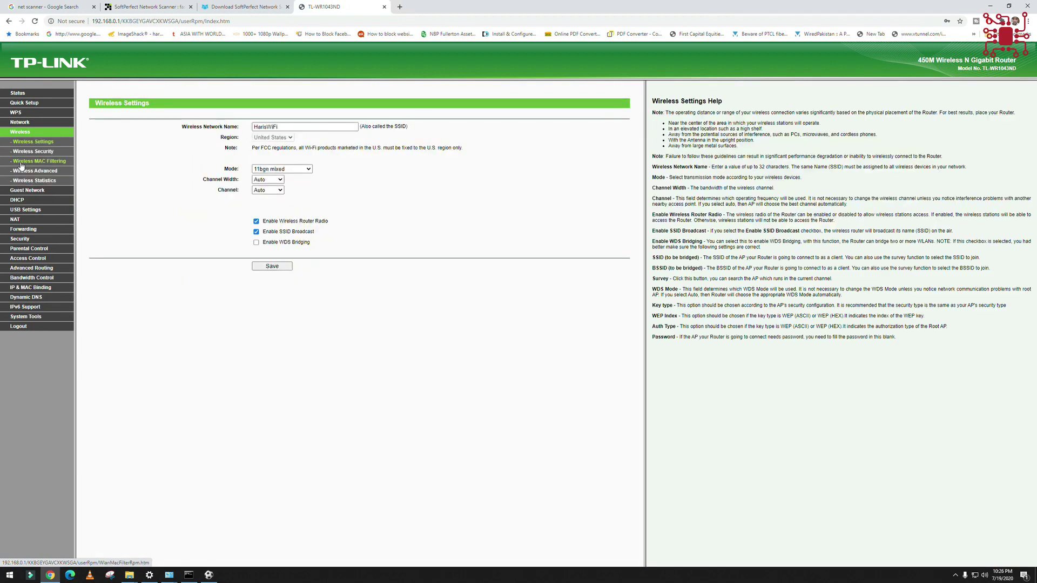
pyautogui.click(22, 200)
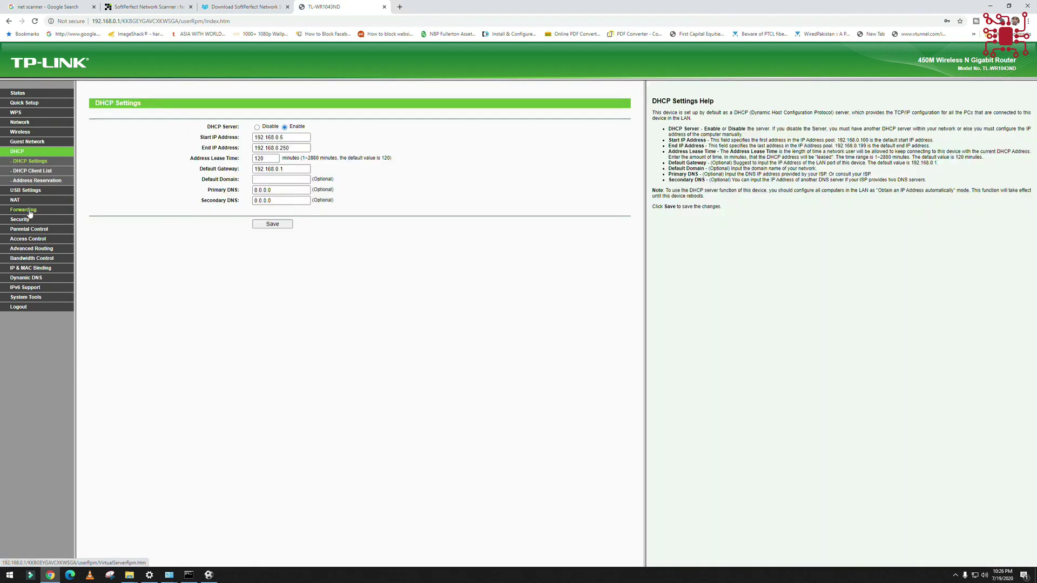
pyautogui.click(30, 171)
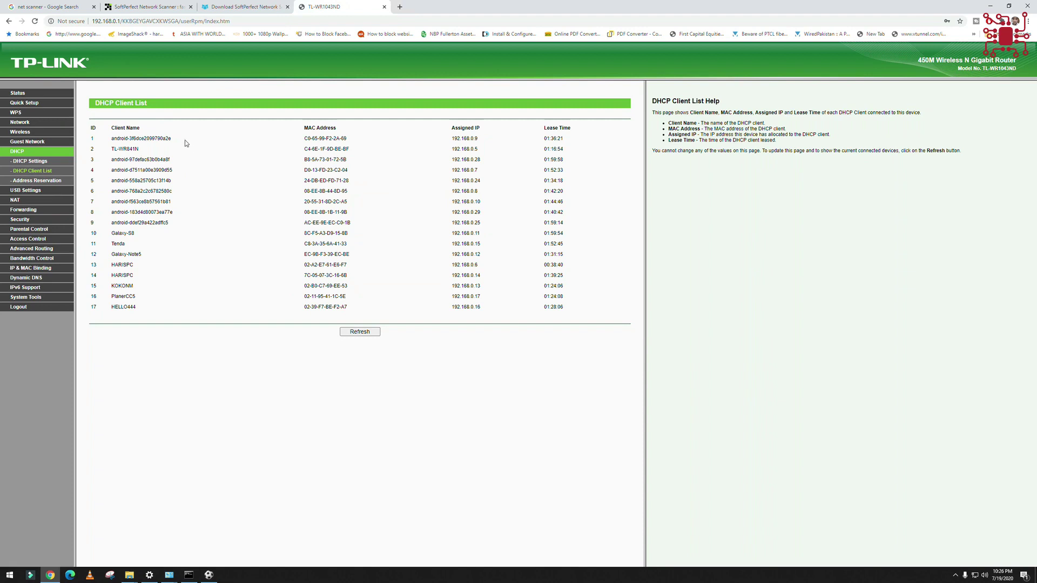
# - Highlight various rows and columns of the 17-client DHCP table, ending with all rows selected
pyautogui.moveTo(112, 139); pyautogui.dragTo(380, 309)
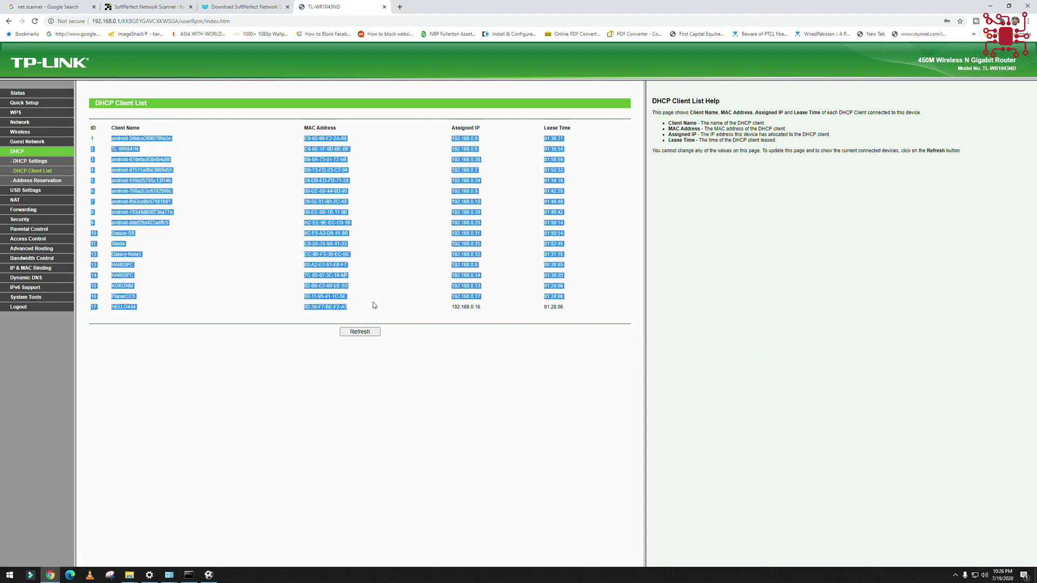
pyautogui.click(338, 309)
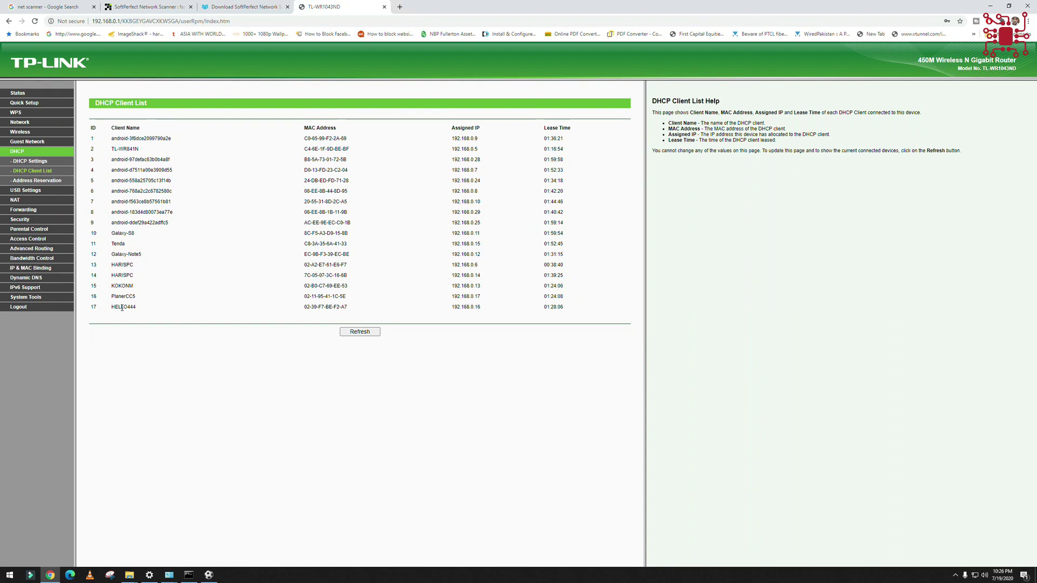
pyautogui.moveTo(117, 307); pyautogui.dragTo(147, 222)
pyautogui.moveTo(113, 170); pyautogui.dragTo(150, 210)
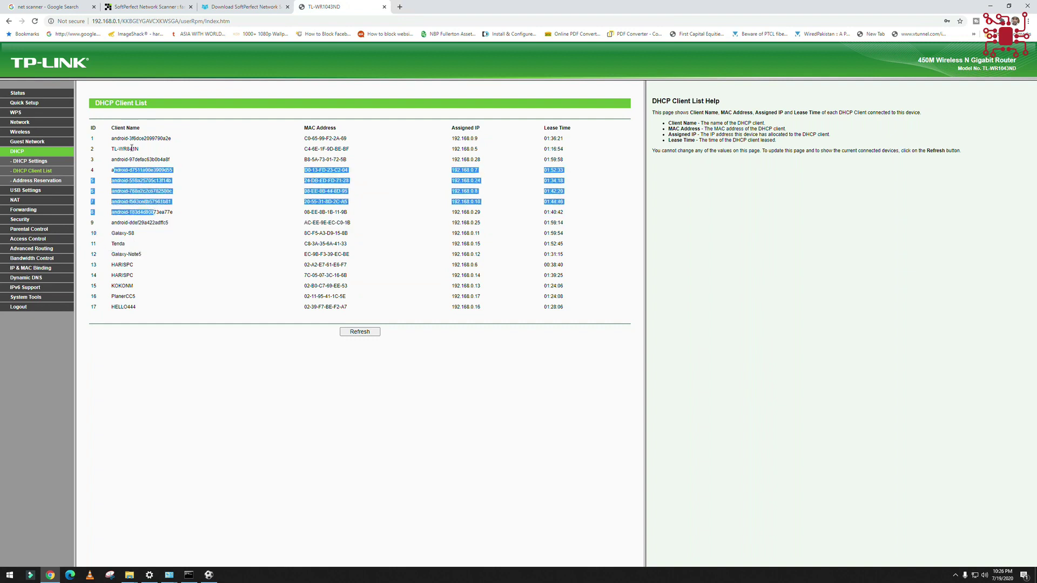
pyautogui.moveTo(120, 148); pyautogui.dragTo(143, 152)
pyautogui.moveTo(312, 139); pyautogui.dragTo(345, 286)
pyautogui.click(464, 143)
pyautogui.moveTo(505, 143); pyautogui.dragTo(495, 260)
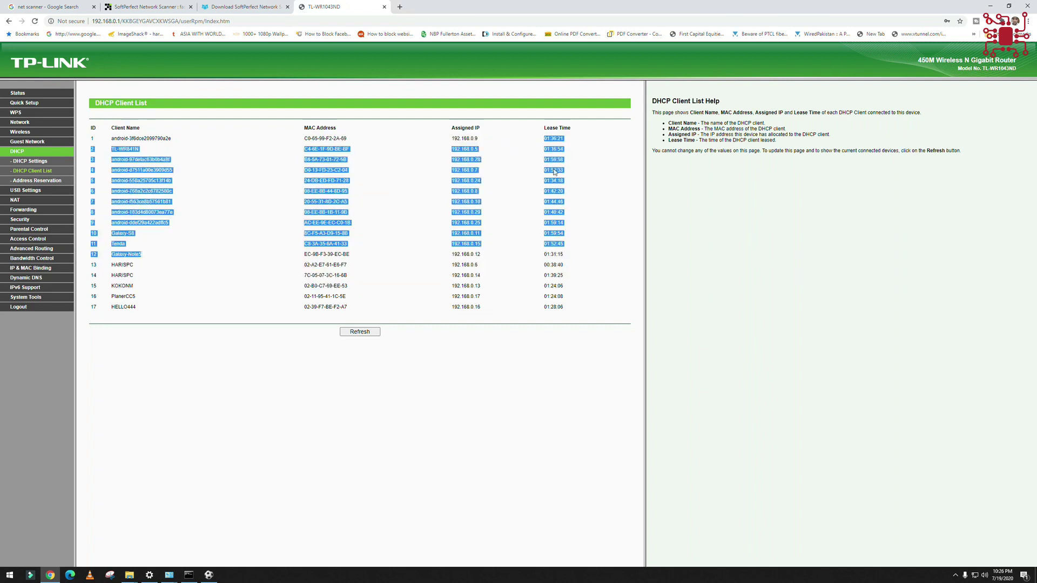
pyautogui.click(600, 156)
pyautogui.moveTo(90, 137); pyautogui.dragTo(565, 309)
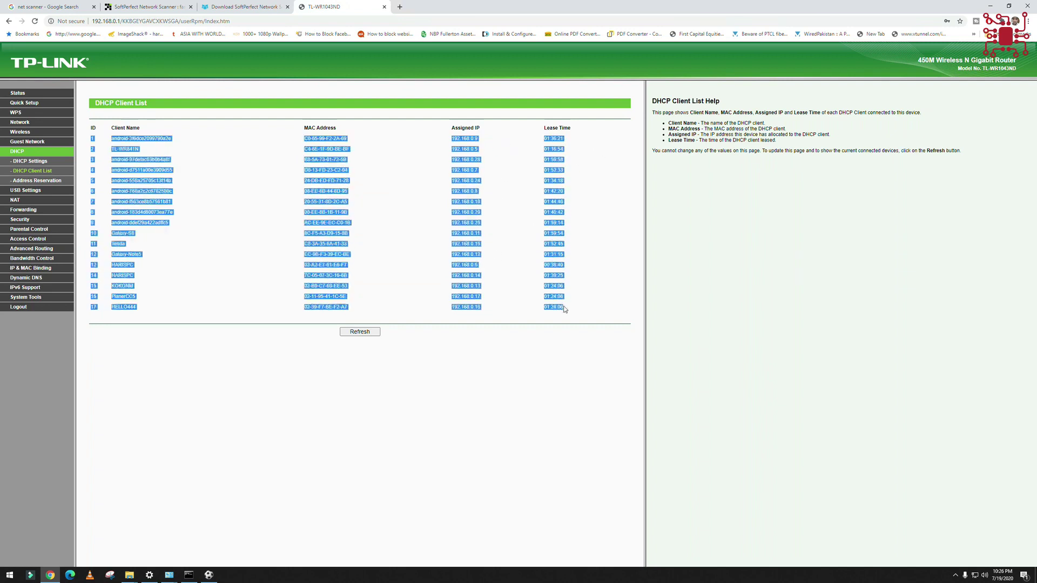
# - Check the empty Address Reservation page, refresh the DHCP client list, then minimize Chrome
pyautogui.click(37, 181)
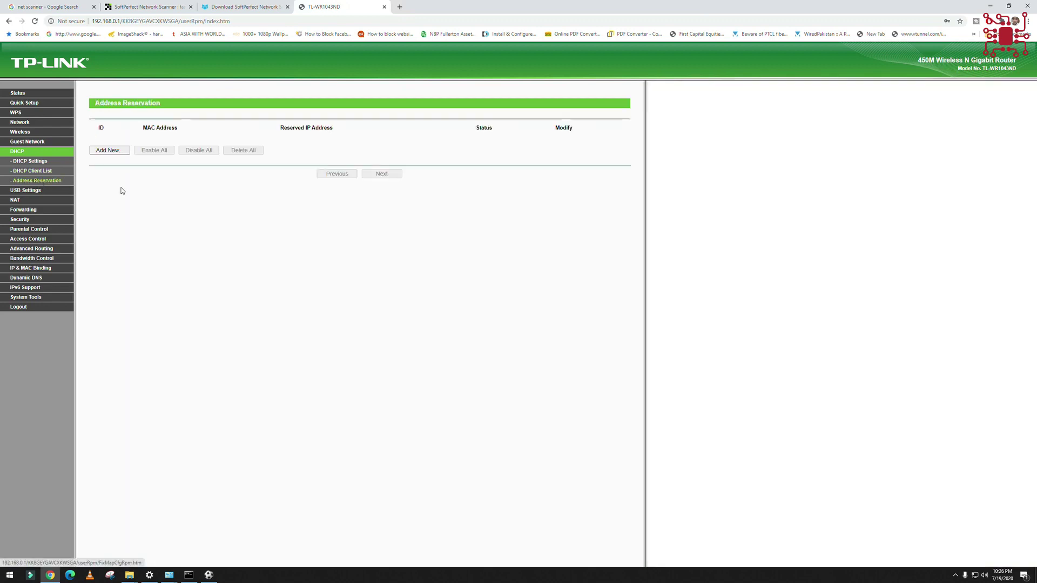
pyautogui.click(31, 170)
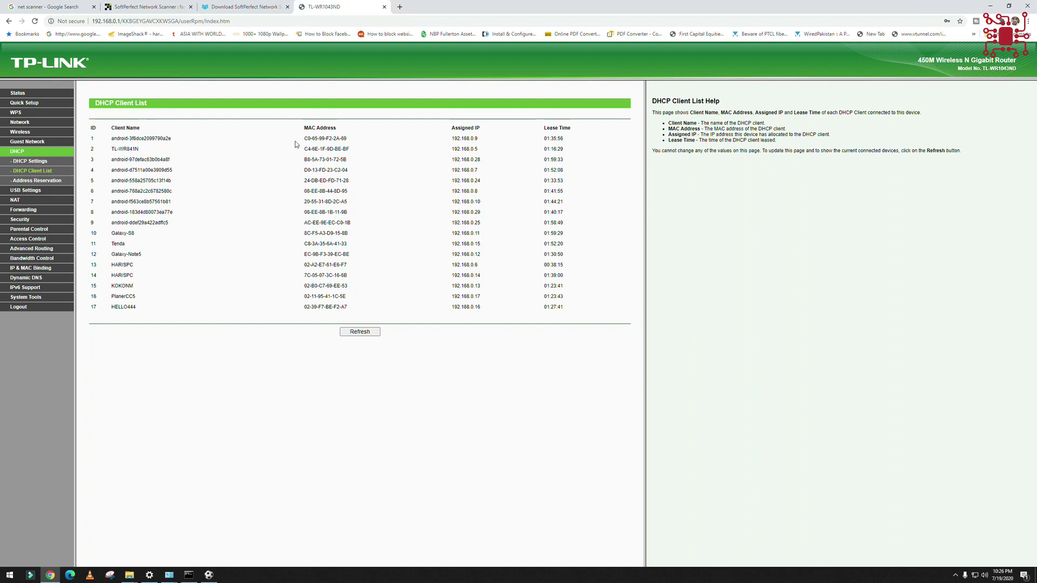
pyautogui.moveTo(113, 138); pyautogui.dragTo(555, 309)
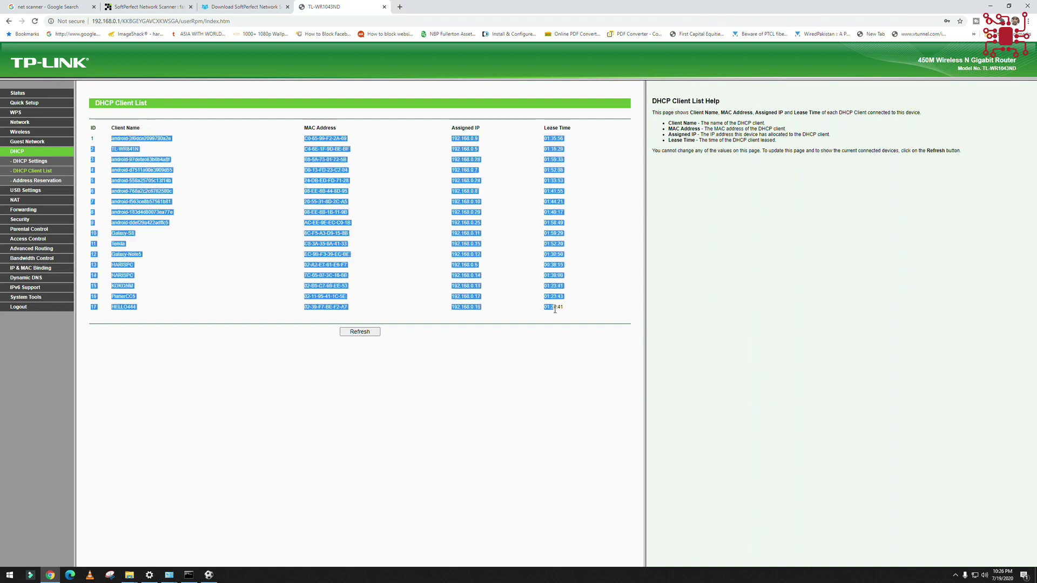
pyautogui.click(359, 331)
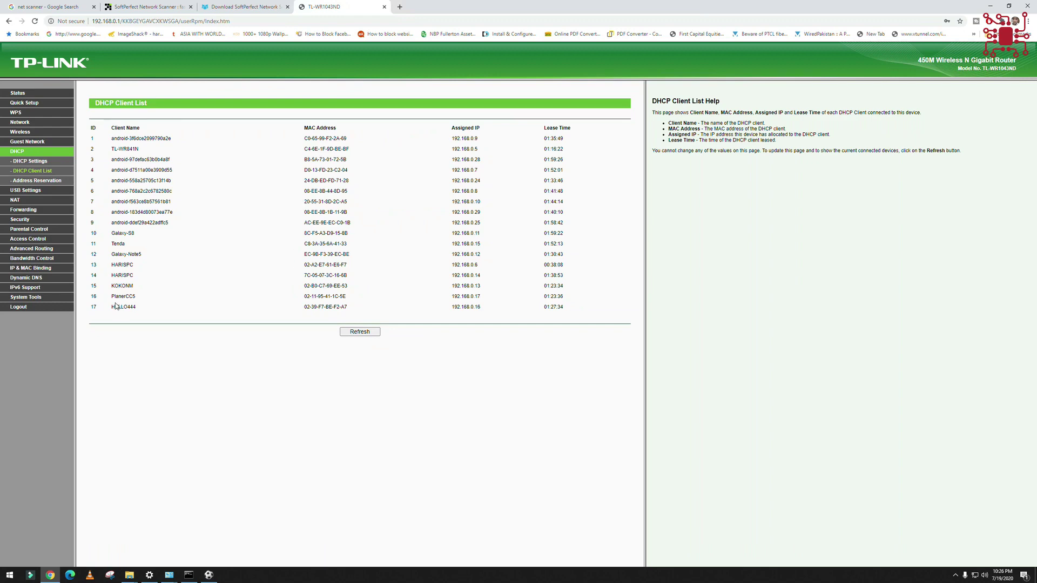
pyautogui.click(58, 577)
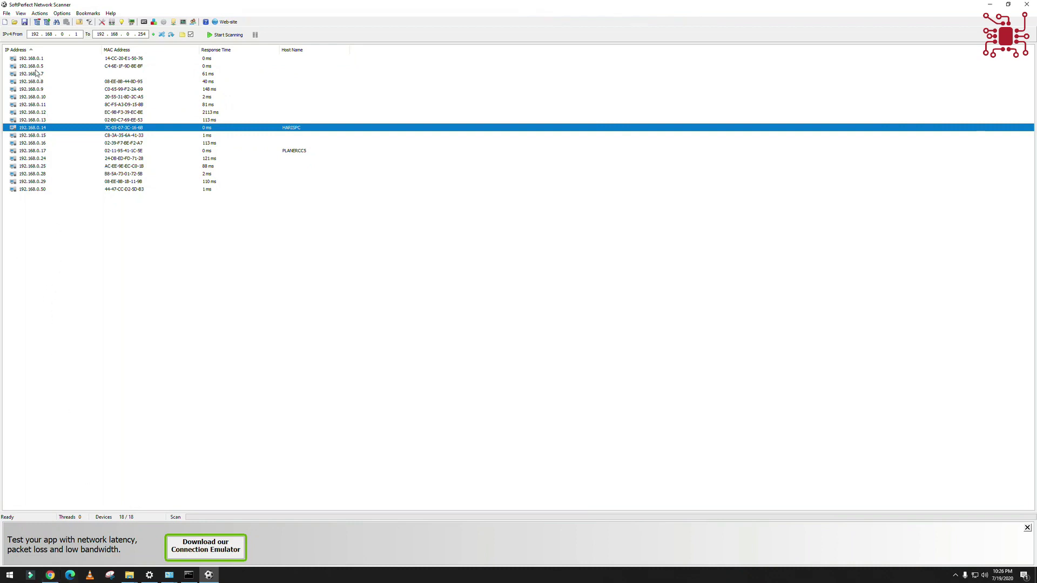
# - Step through the scanned hosts from 192.168.0.1 down to 192.168.0.50 with the arrow keys
pyautogui.click(27, 59)
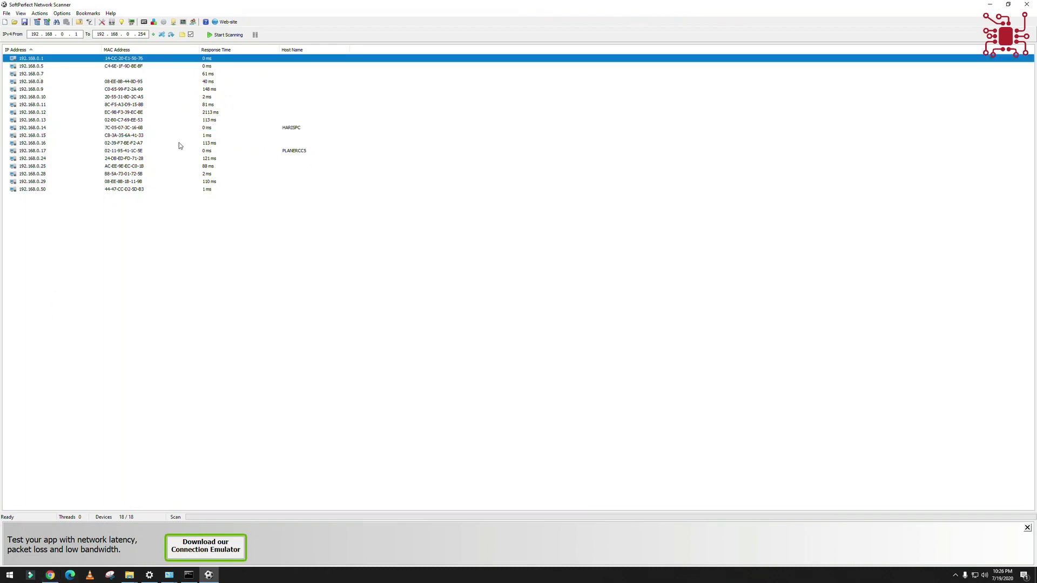
pyautogui.press('Down')
pyautogui.press('Down')
pyautogui.press('Down')
pyautogui.press('Down')
pyautogui.press('Down')
pyautogui.press('Down')
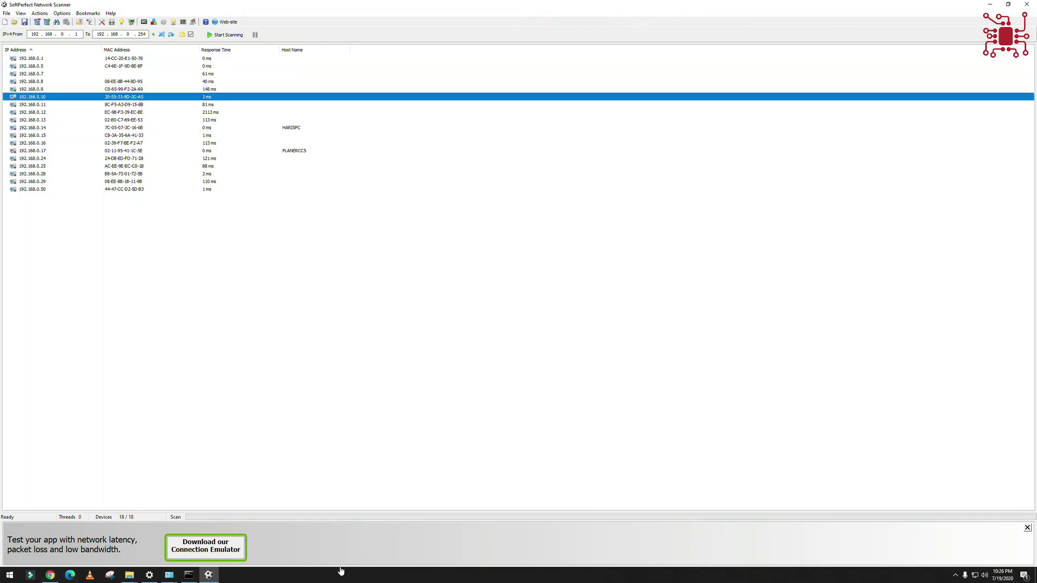
pyautogui.press('Down')
pyautogui.press('Down')
pyautogui.press('Down')
pyautogui.press('Down')
pyautogui.press('Down')
pyautogui.press('Down')
pyautogui.press('Down')
pyautogui.press('Down')
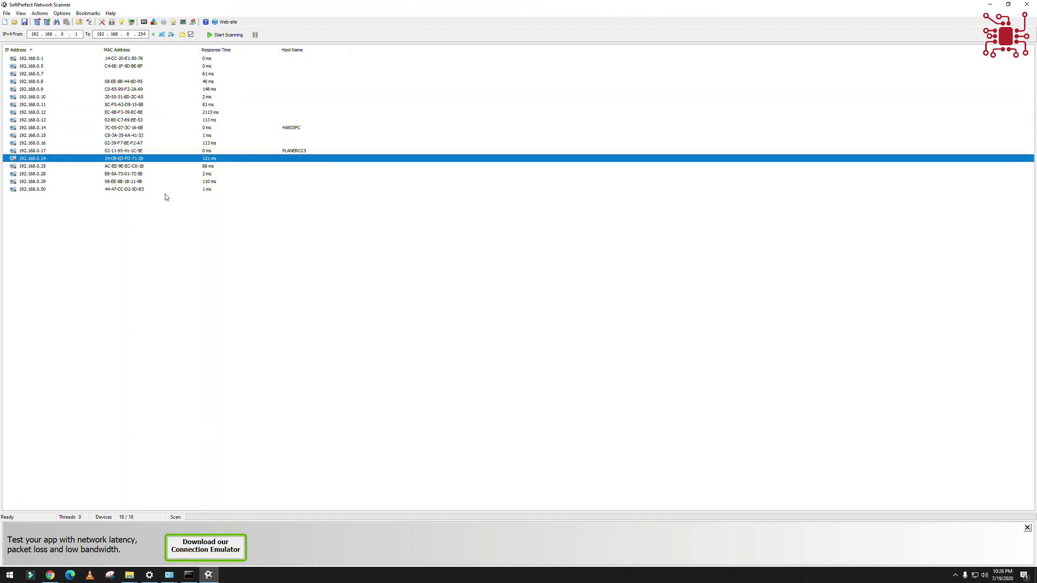
pyautogui.press('Down')
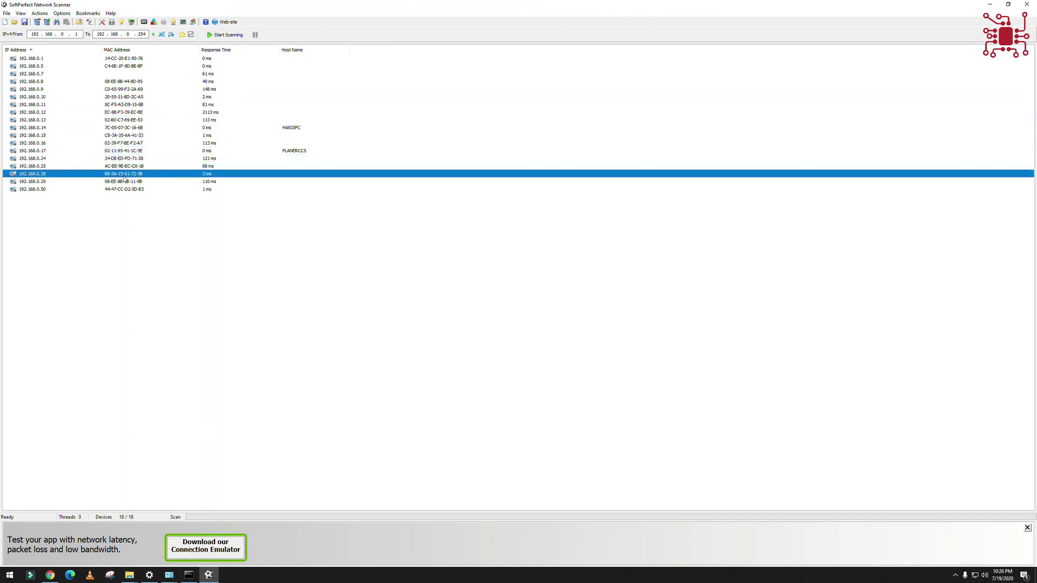
pyautogui.click(38, 182)
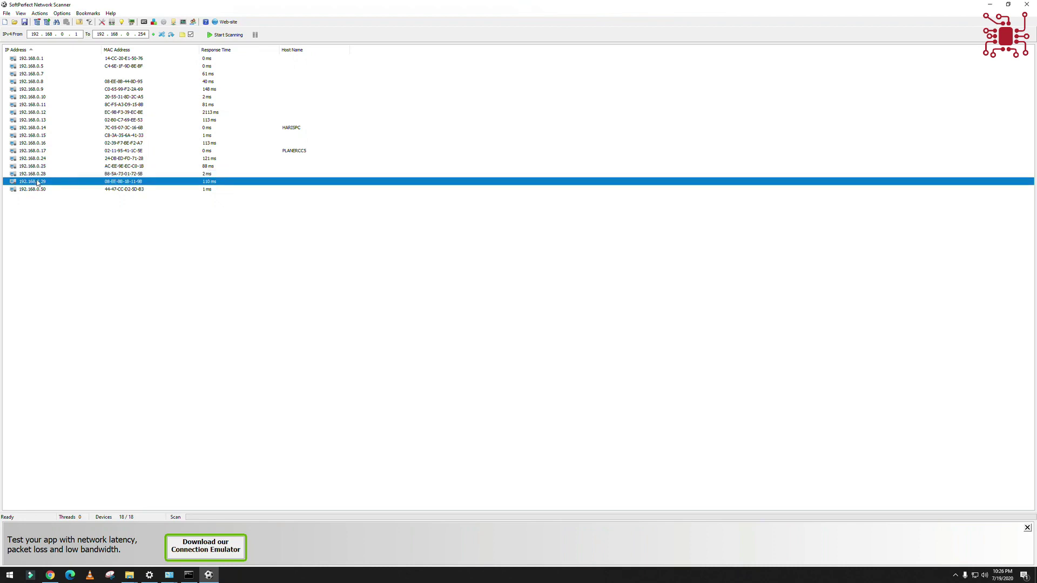
pyautogui.press('Down')
pyautogui.press('Up')
pyautogui.press('Up')
pyautogui.press('Up')
pyautogui.press('Up')
pyautogui.press('Up')
pyautogui.press('Up')
pyautogui.press('Up')
pyautogui.press('Up')
pyautogui.press('Up')
pyautogui.press('Up')
pyautogui.press('Up')
pyautogui.press('Up')
pyautogui.press('Up')
pyautogui.press('Up')
pyautogui.press('Up')
pyautogui.press('Up')
pyautogui.press('Up')
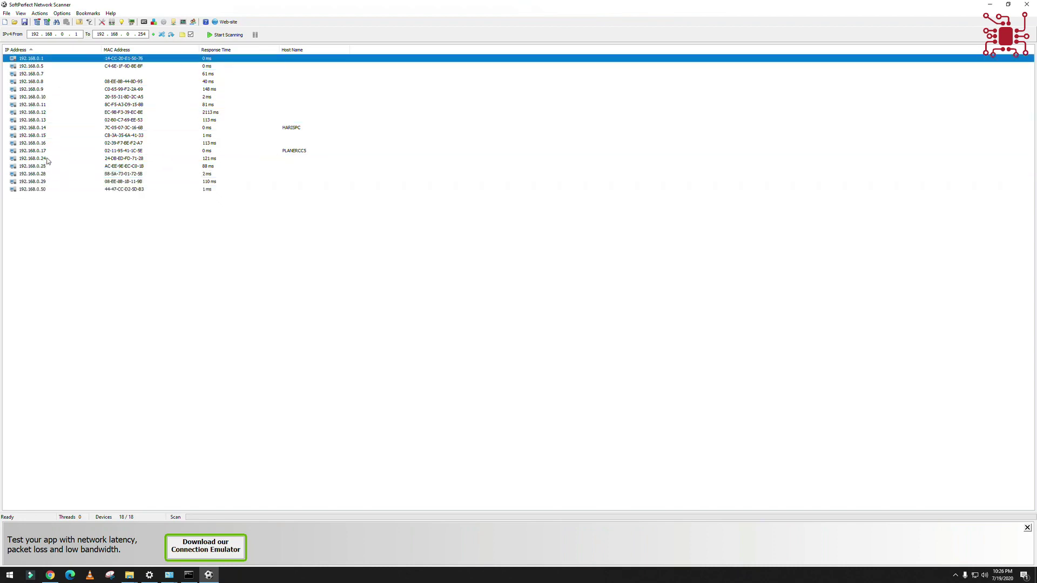
pyautogui.press('Down')
pyautogui.press('Down')
pyautogui.press('Down')
pyautogui.press('Down')
pyautogui.press('Down')
pyautogui.press('Down')
pyautogui.press('Down')
pyautogui.press('Down')
pyautogui.press('Down')
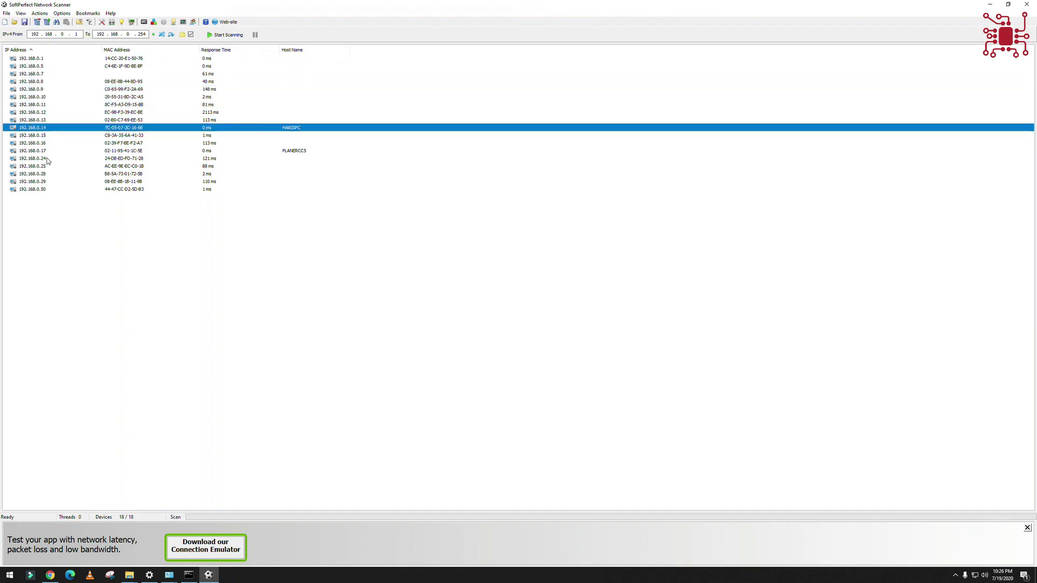
pyautogui.press('Down')
pyautogui.press('Down')
pyautogui.press('Down')
pyautogui.press('Down')
pyautogui.press('Down')
pyautogui.press('Down')
pyautogui.press('Down')
pyautogui.press('Down')
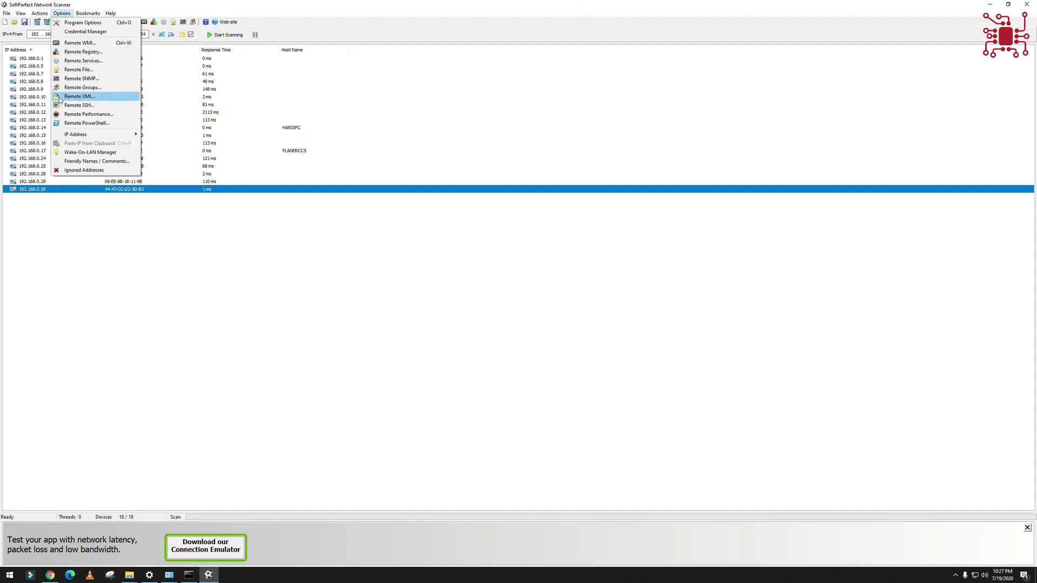
# - In Program Options > Workstation, enable LAN group, remote time, disk drives, Windows version, uptime and logged-on users lookups
pyautogui.click(61, 23)
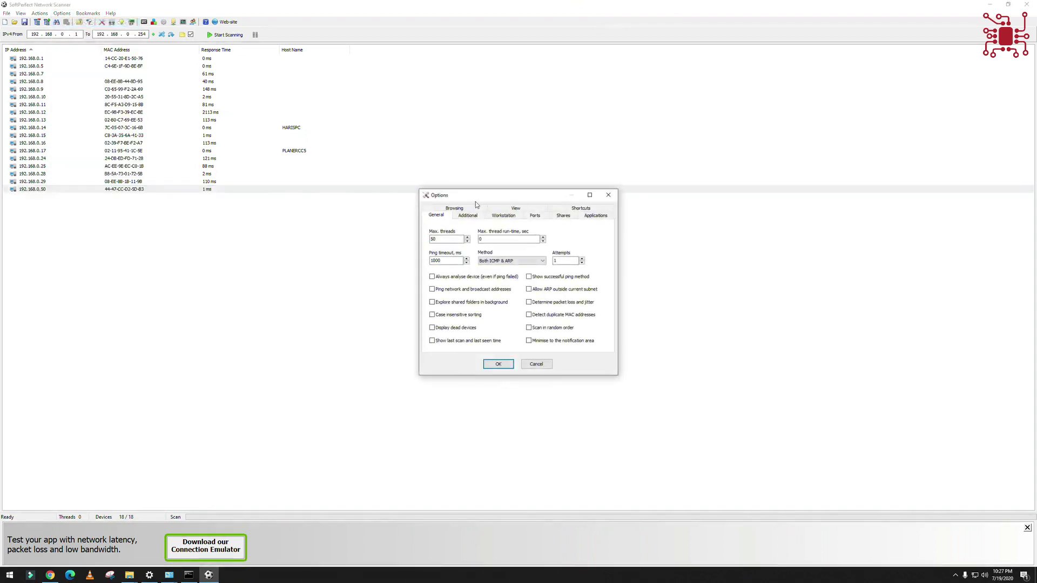
pyautogui.click(503, 217)
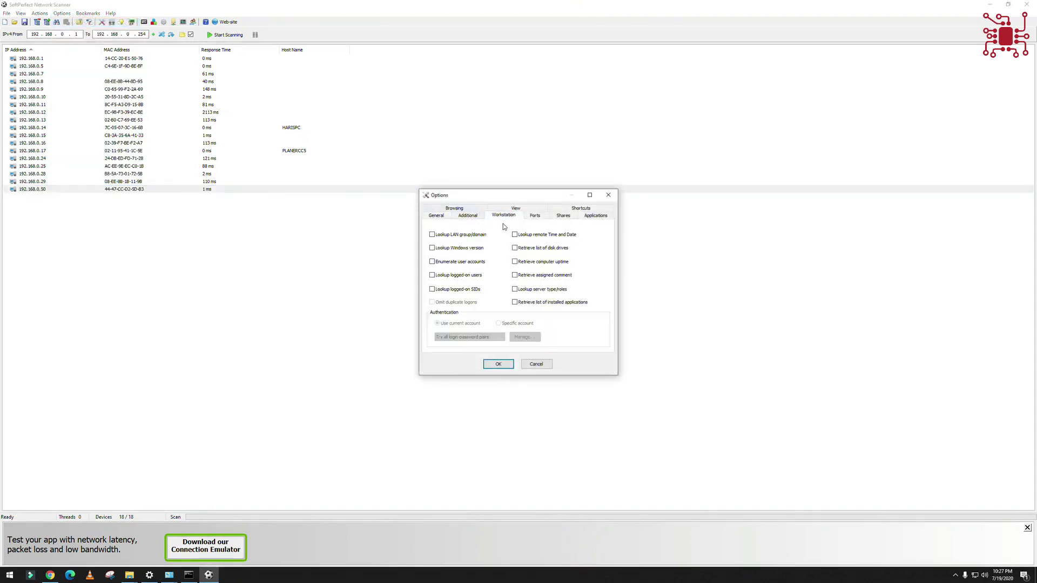
pyautogui.click(464, 236)
pyautogui.click(533, 237)
pyautogui.click(537, 249)
pyautogui.click(472, 248)
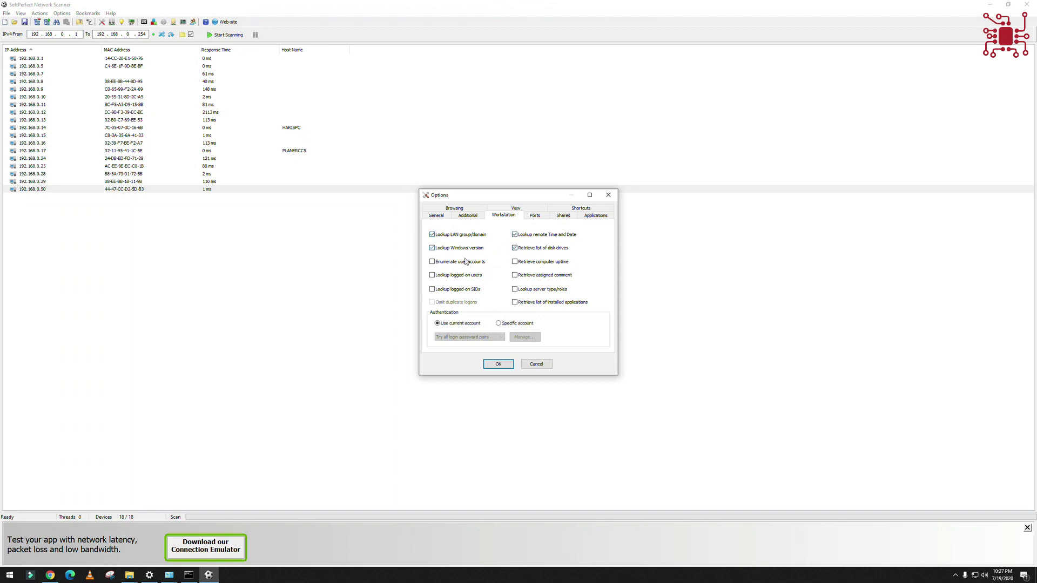
pyautogui.click(523, 266)
pyautogui.click(459, 275)
pyautogui.click(497, 364)
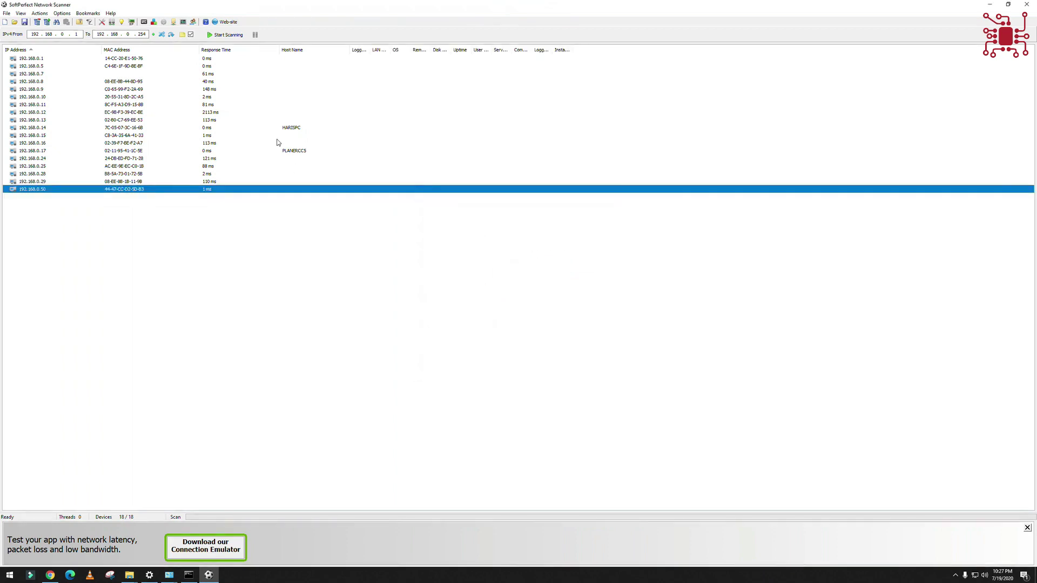
# - Widen the Logged User and Server Type/Roles columns, rescan the subnet, and re-sort by IP Address
pyautogui.moveTo(369, 50); pyautogui.dragTo(739, 51)
pyautogui.click(637, 50)
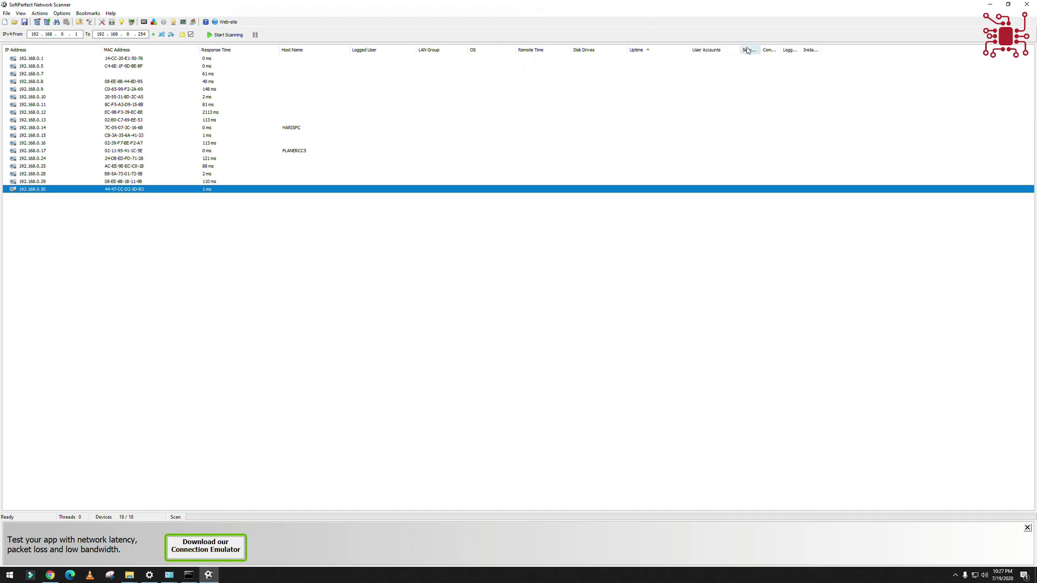
pyautogui.click(226, 35)
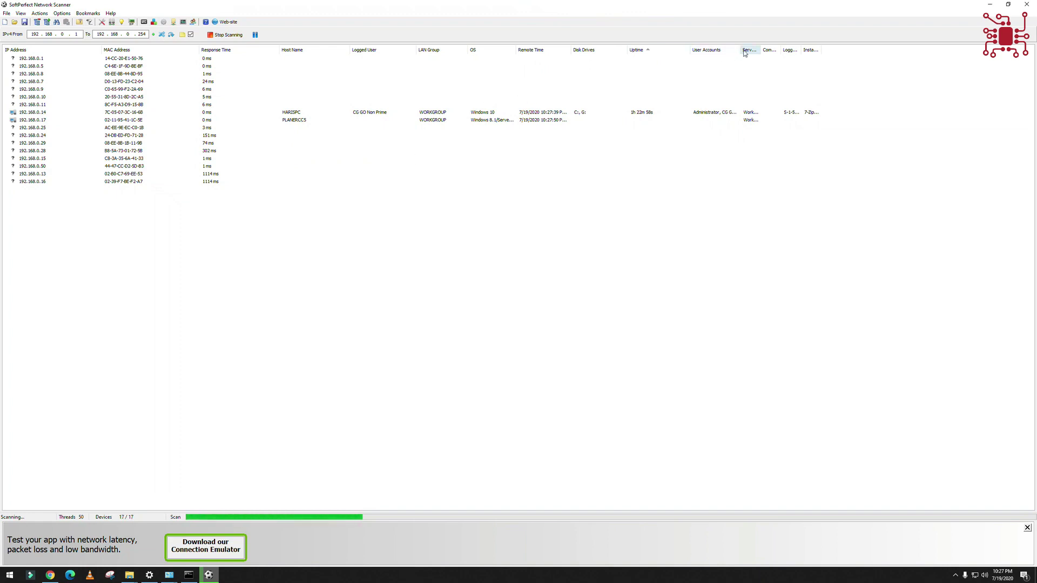
pyautogui.moveTo(760, 49); pyautogui.dragTo(1030, 49)
pyautogui.click(863, 50)
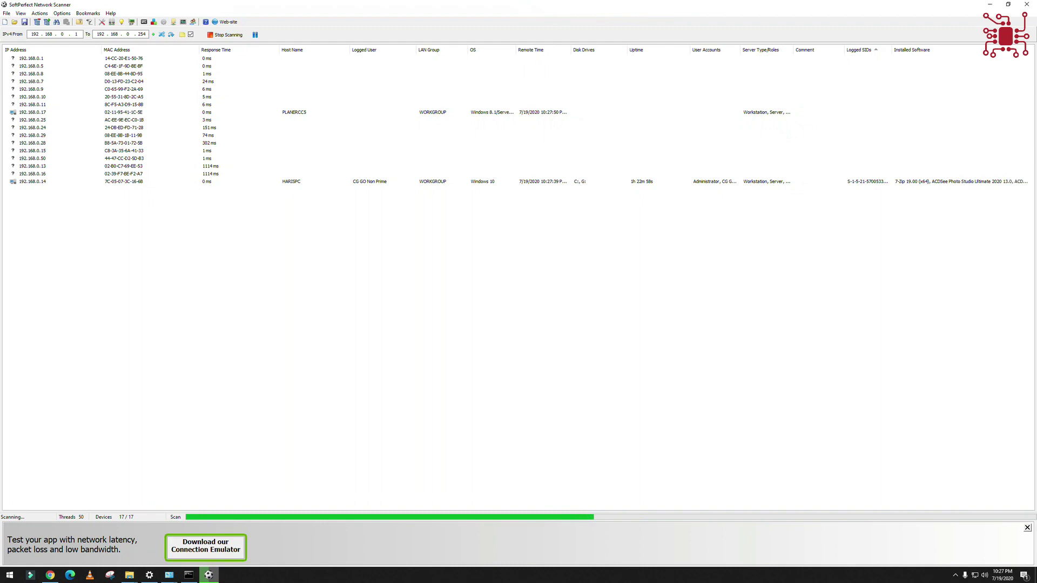
pyautogui.click(71, 52)
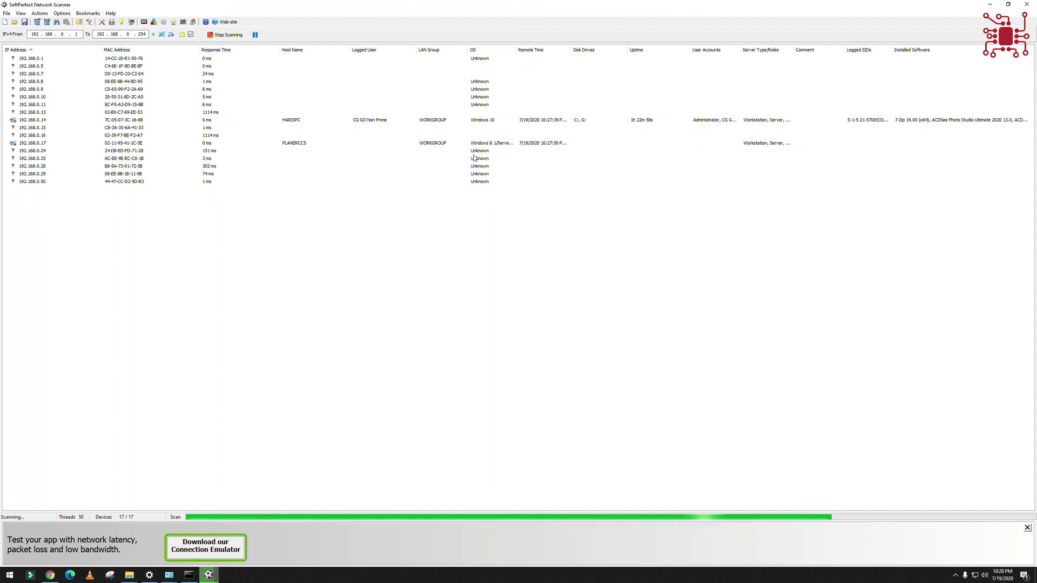
# - Compare the HARISPC (192.168.0.14) and PLANERCCS (192.168.0.17) rows, widening another column
pyautogui.click(289, 143)
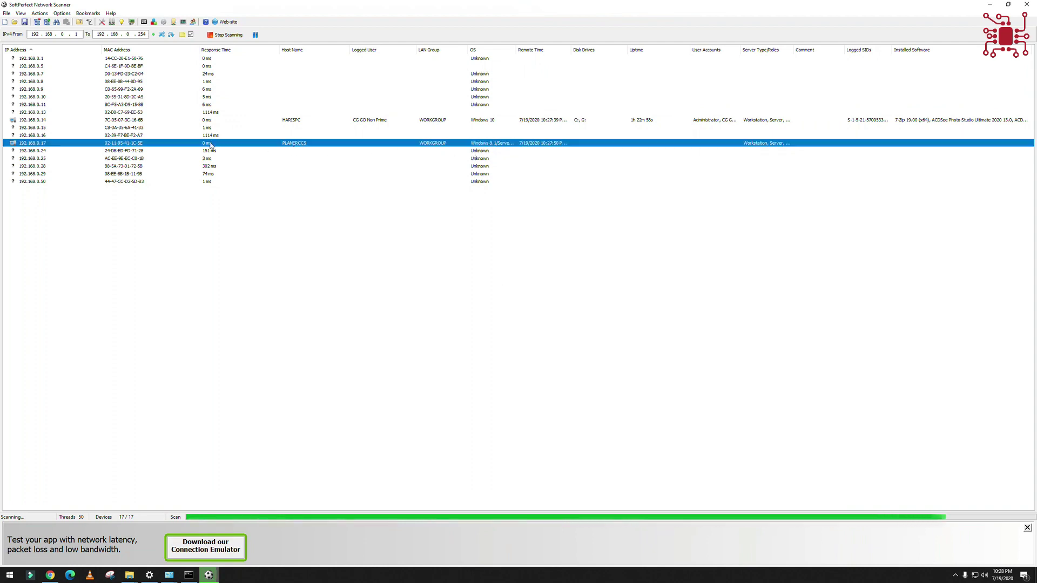
pyautogui.click(211, 119)
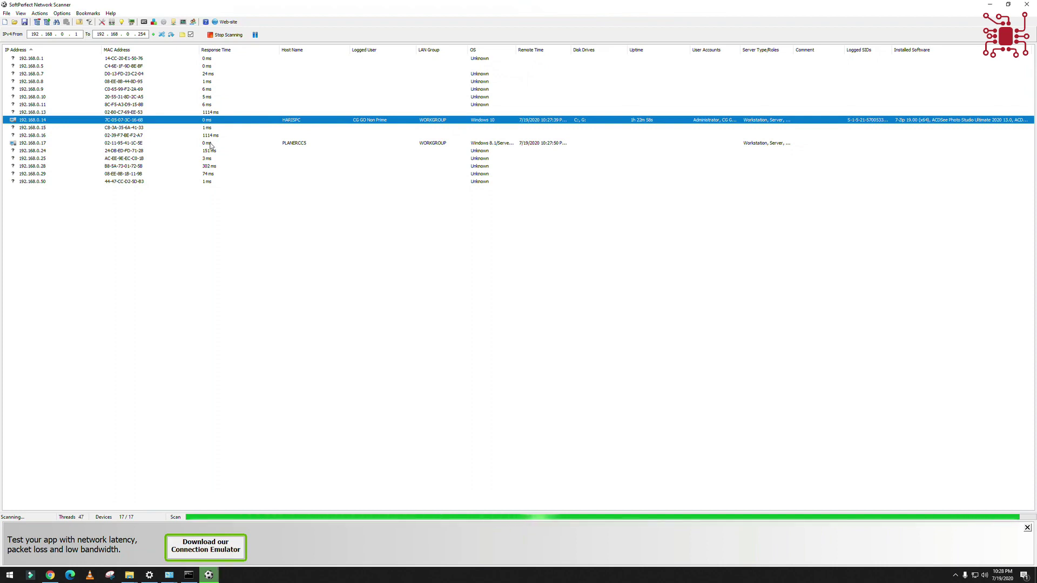
pyautogui.click(210, 144)
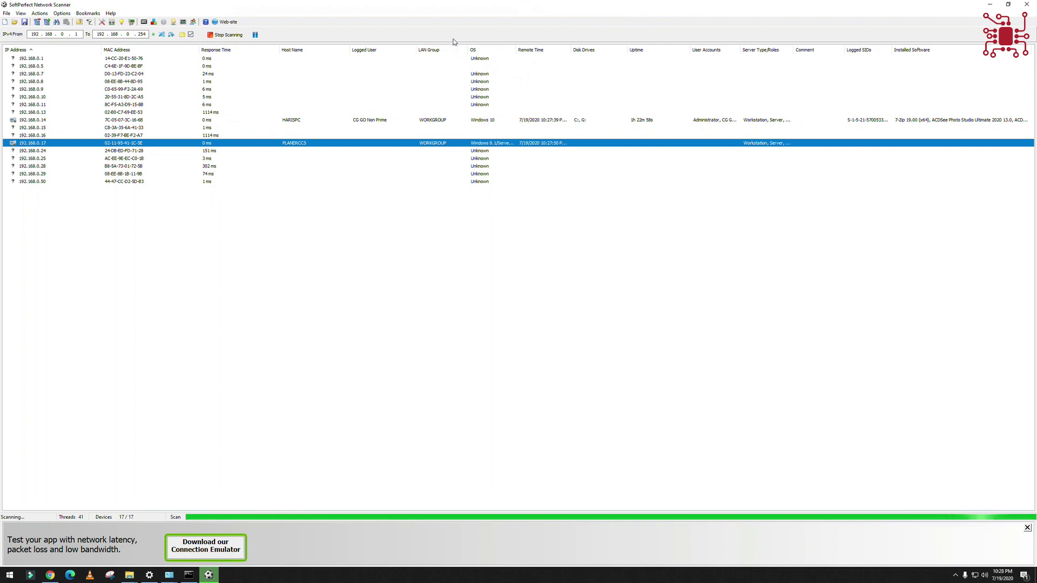
pyautogui.click(378, 120)
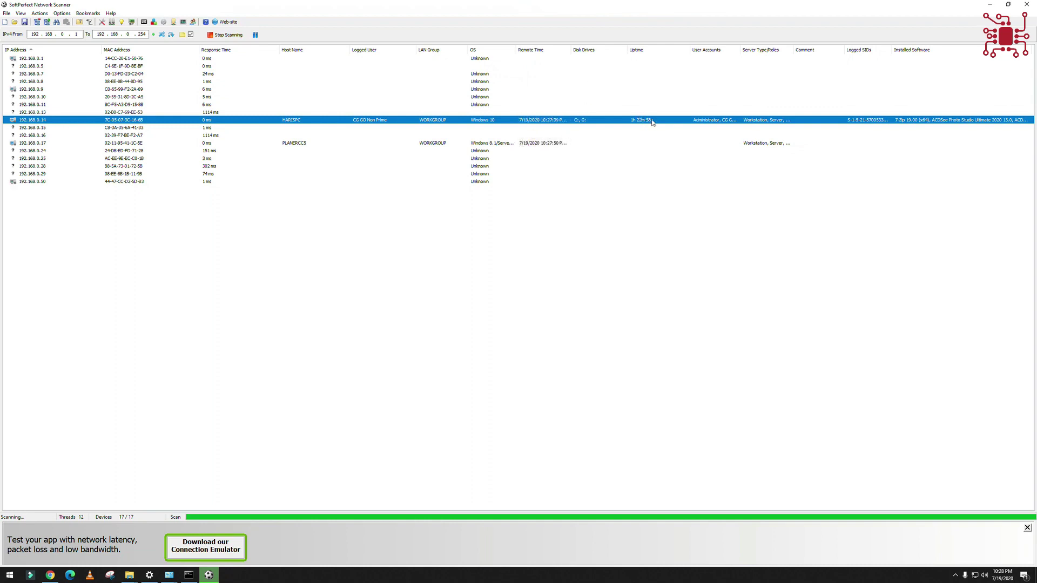
pyautogui.moveTo(740, 50); pyautogui.dragTo(938, 50)
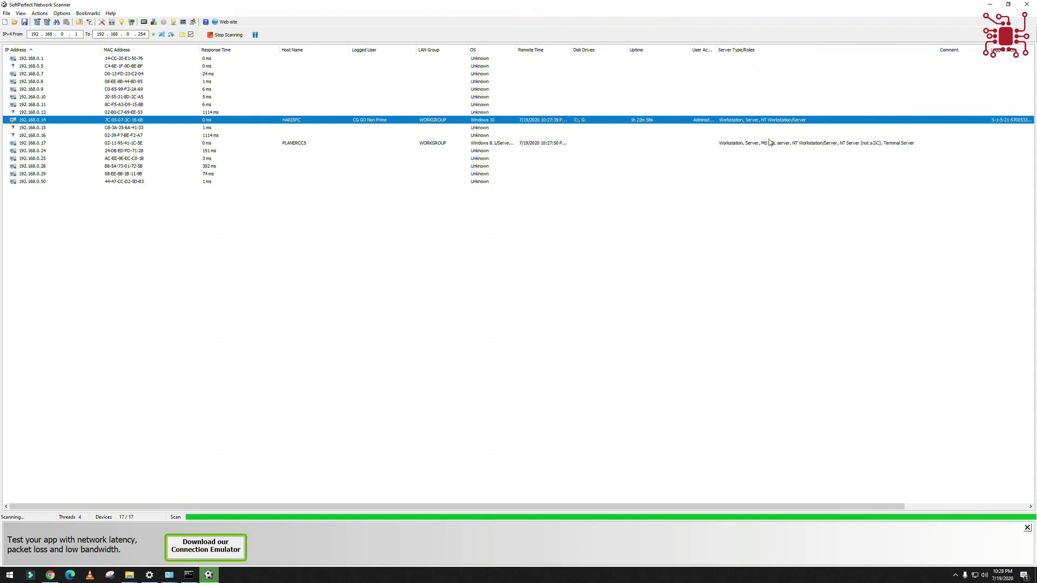
# - Widen Logged SIDs to show full SIDs, sort by Installed Software, then re-sort hosts by IP Address
pyautogui.moveTo(738, 506); pyautogui.dragTo(864, 493)
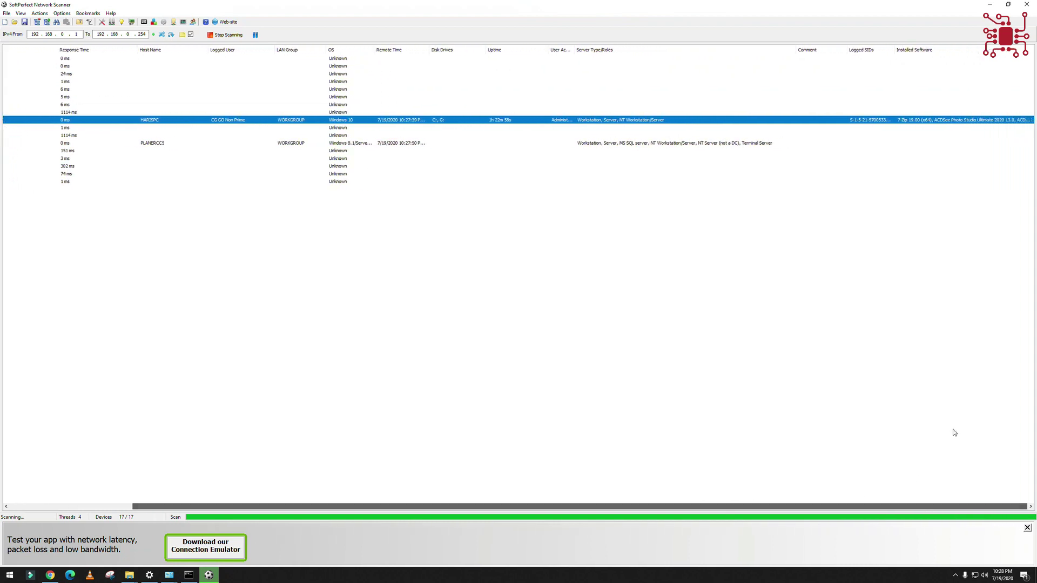
pyautogui.moveTo(892, 50); pyautogui.dragTo(970, 49)
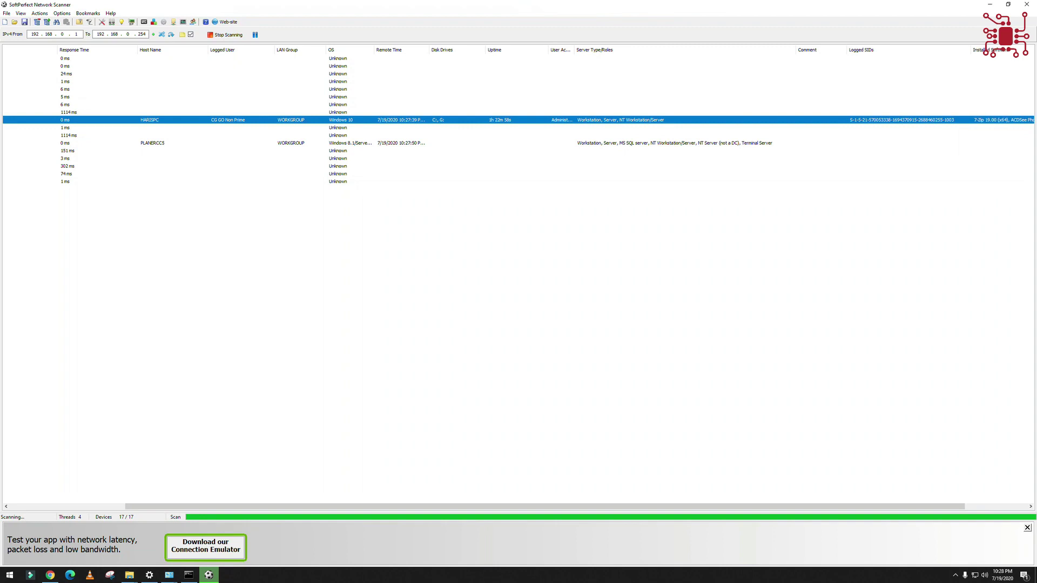
pyautogui.moveTo(882, 505); pyautogui.dragTo(945, 504)
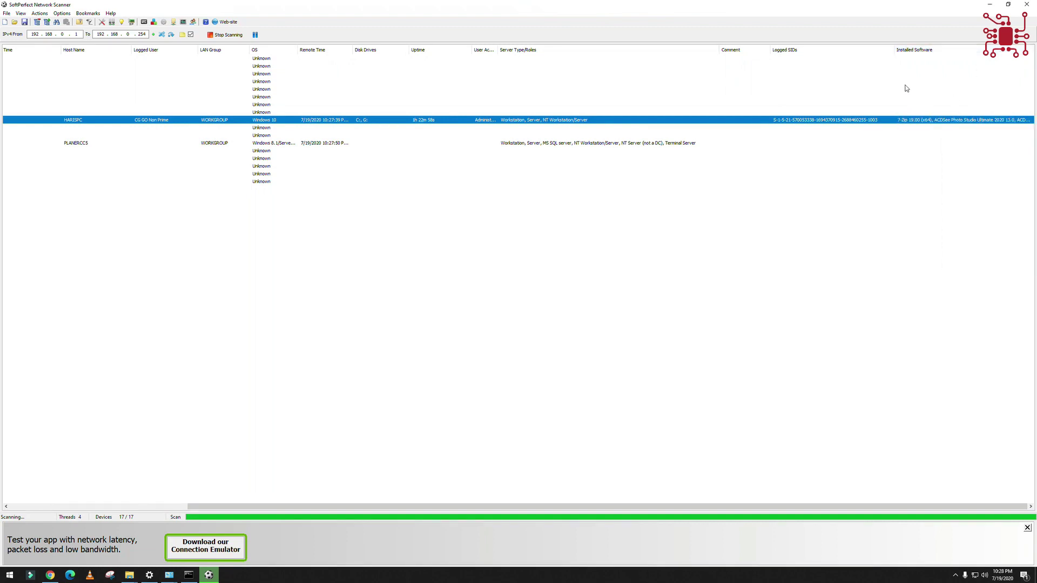
pyautogui.hscroll(-3, 842, 51)
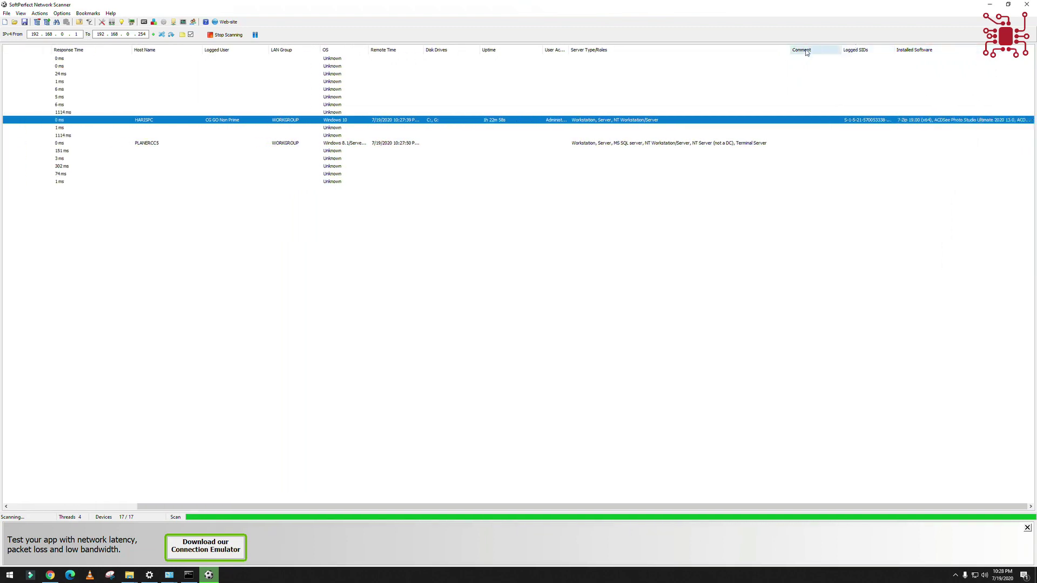
pyautogui.hscroll(-6, 816, 50)
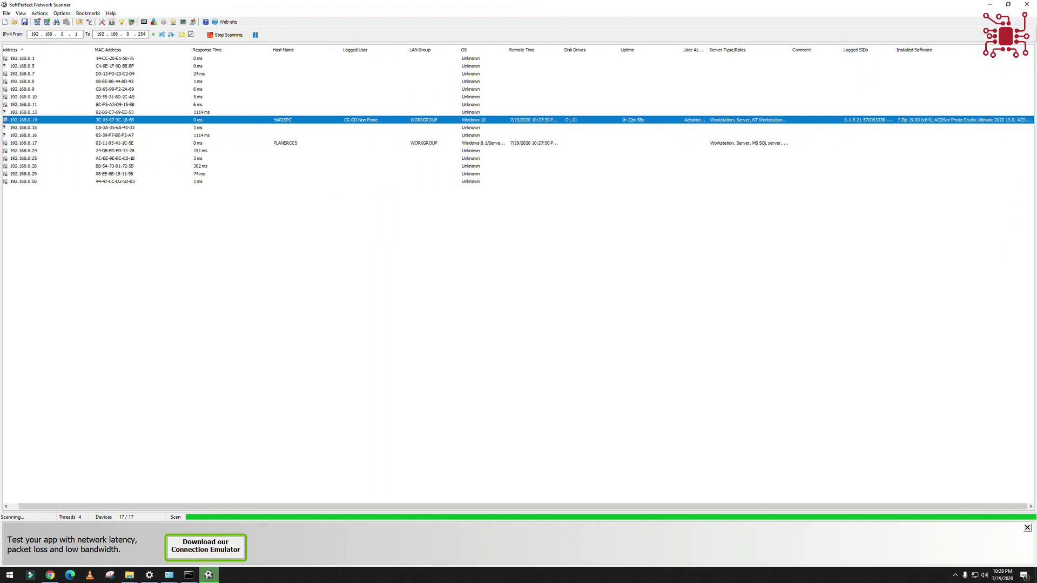
pyautogui.click(961, 50)
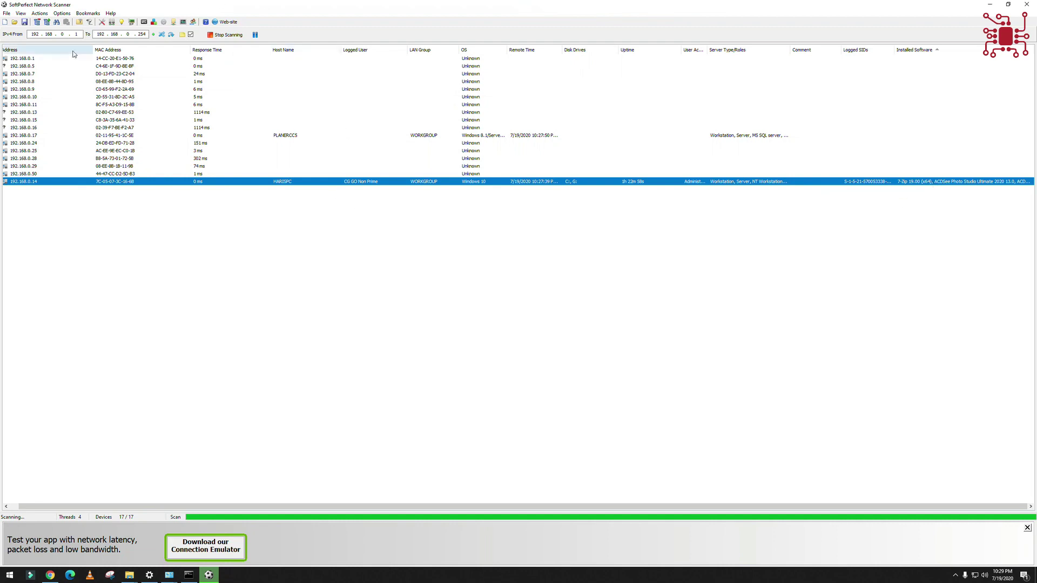
pyautogui.click(39, 51)
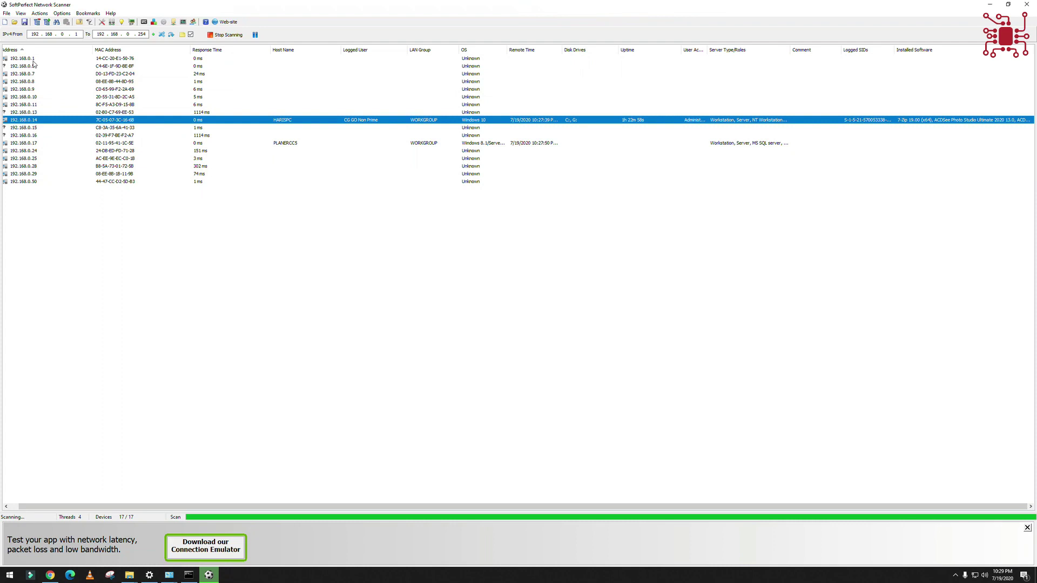
pyautogui.moveTo(183, 506); pyautogui.dragTo(103, 511)
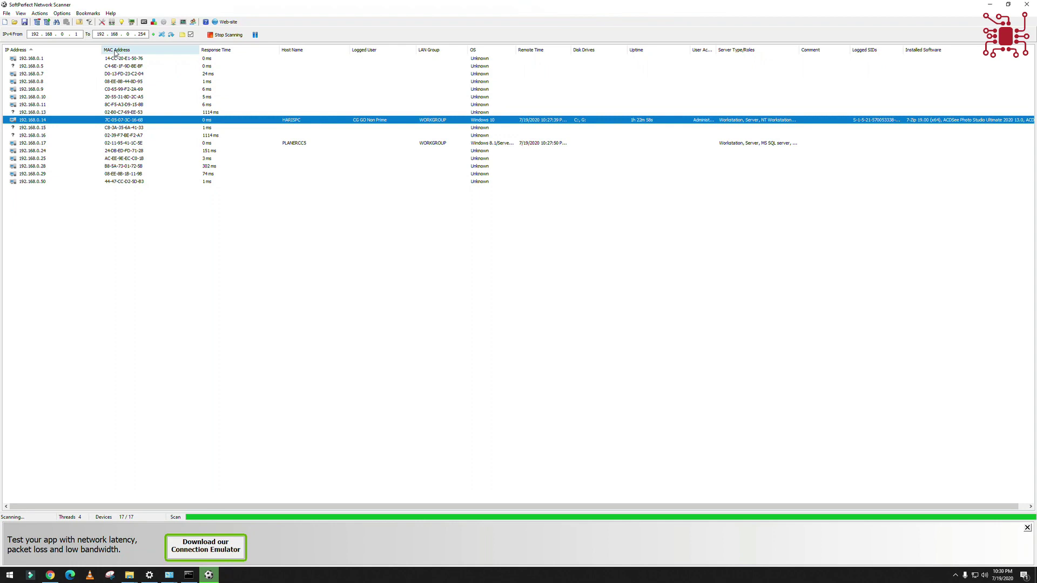
# - View and close the Properties of host 192.168.0.1
pyautogui.click(29, 61)
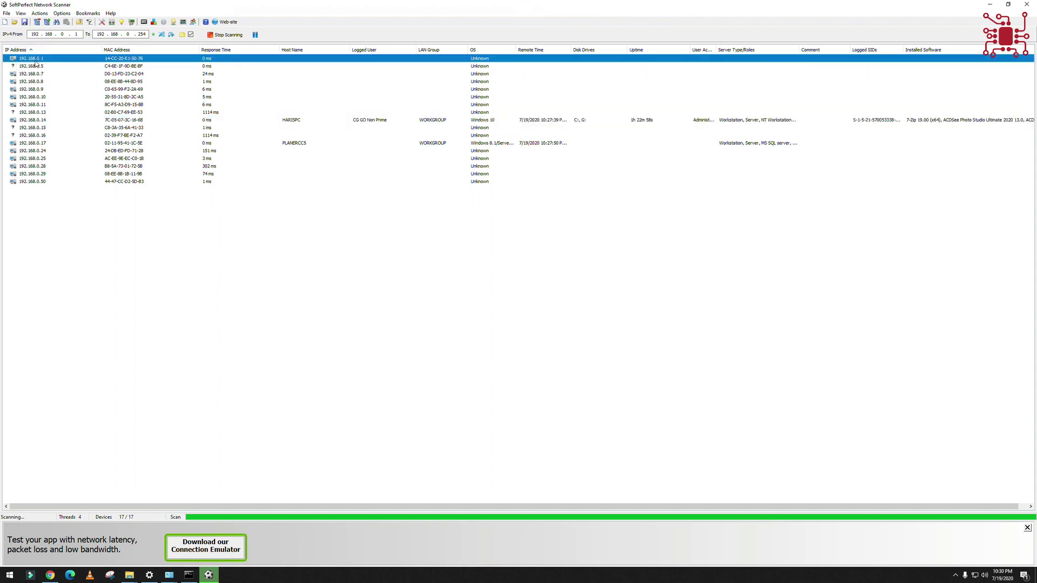
pyautogui.rightClick(35, 61)
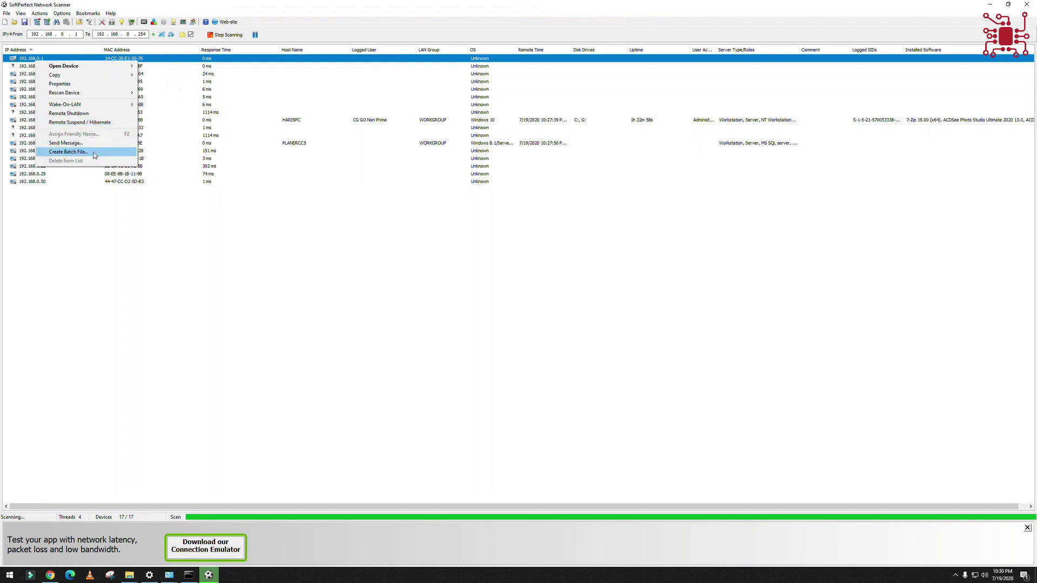
pyautogui.click(81, 83)
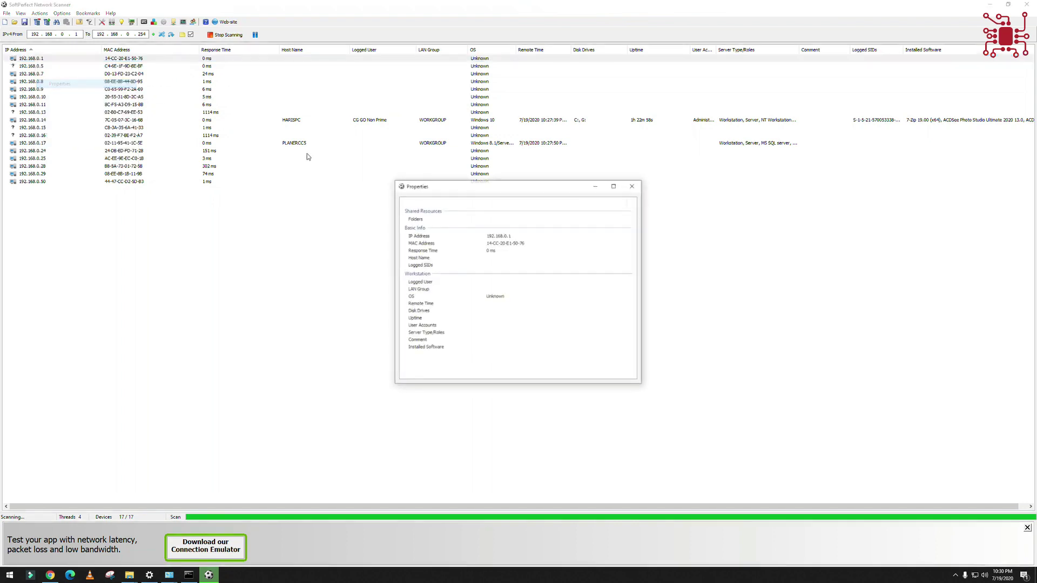
pyautogui.click(638, 186)
# - Open 192.168.0.17's Properties and inspect its LAN Group, OS, Remote Time, Server Roles, MAC and IP
pyautogui.click(184, 119)
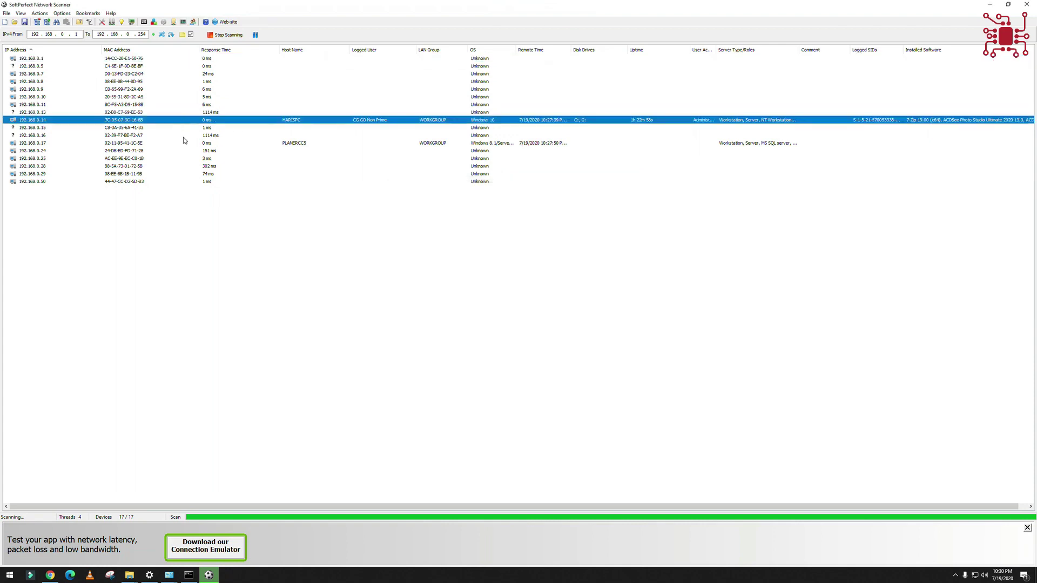
pyautogui.rightClick(185, 141)
pyautogui.click(207, 165)
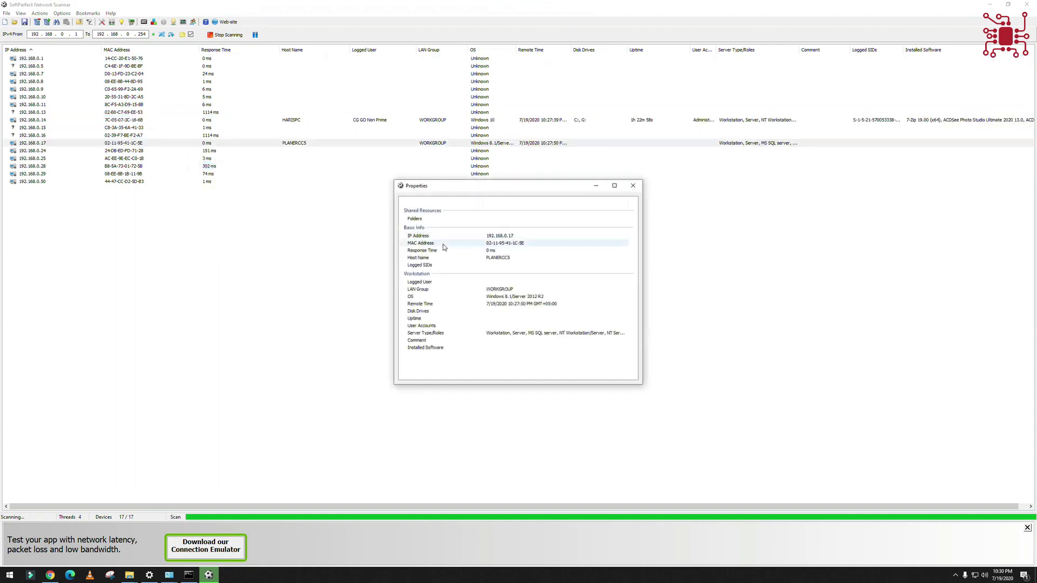
pyautogui.click(488, 290)
pyautogui.click(495, 296)
pyautogui.click(497, 303)
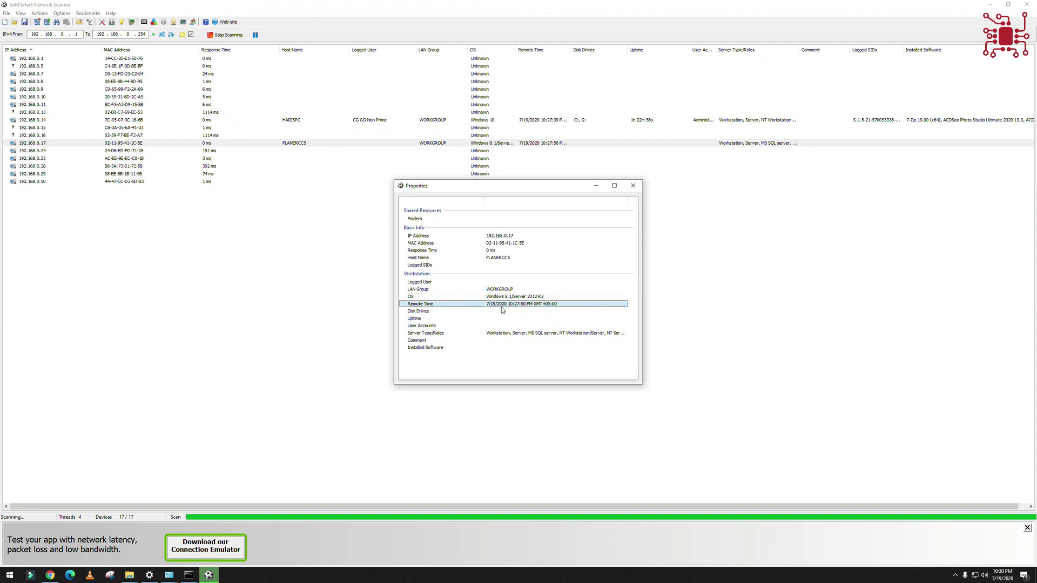
pyautogui.click(505, 334)
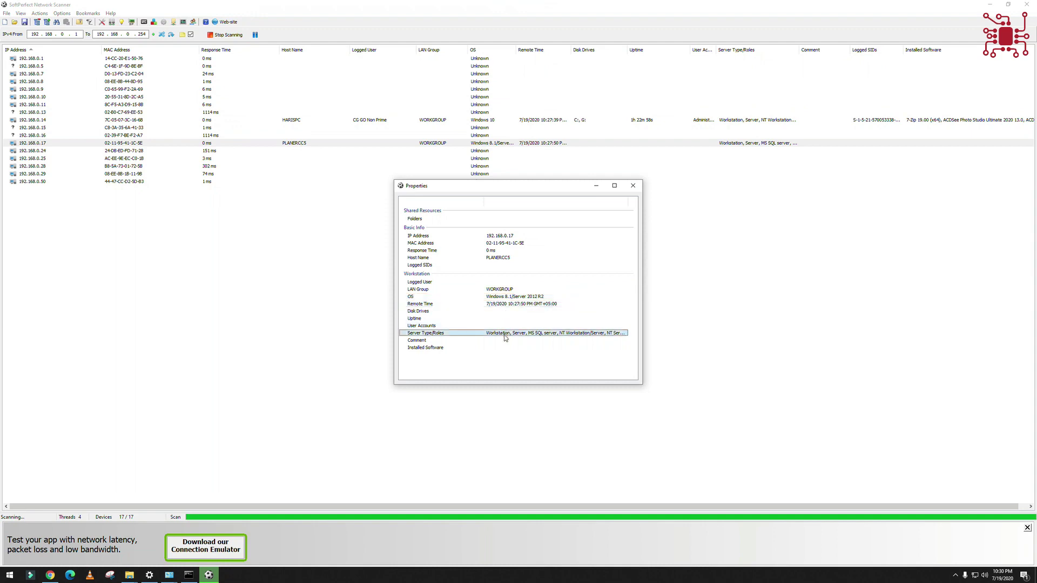
pyautogui.click(479, 243)
pyautogui.click(478, 237)
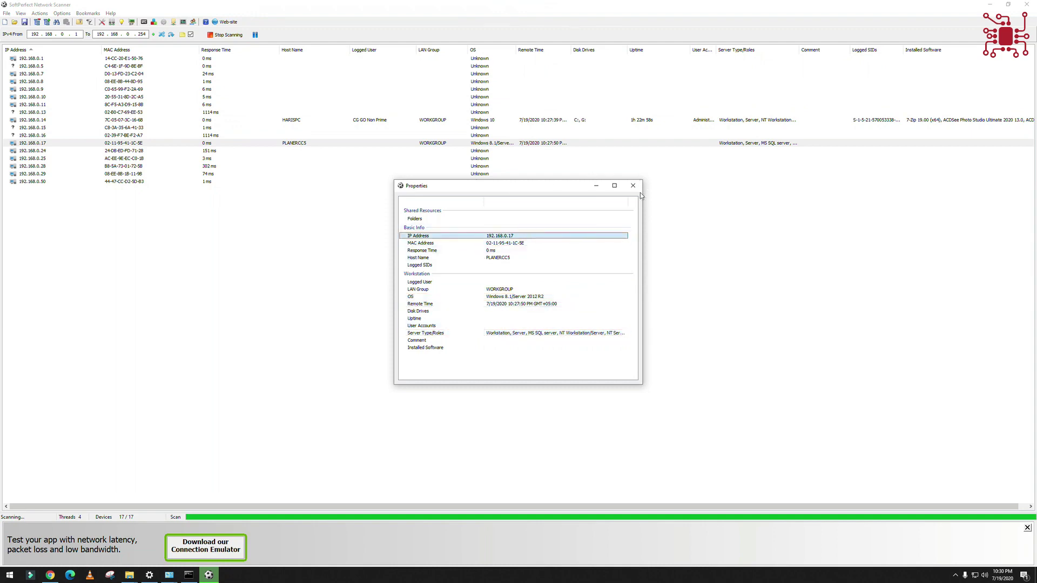
# - Open 192.168.0.14's connection options without choosing one, then close the 192.168.0.17 Properties window
pyautogui.click(285, 120)
pyautogui.rightClick(285, 121)
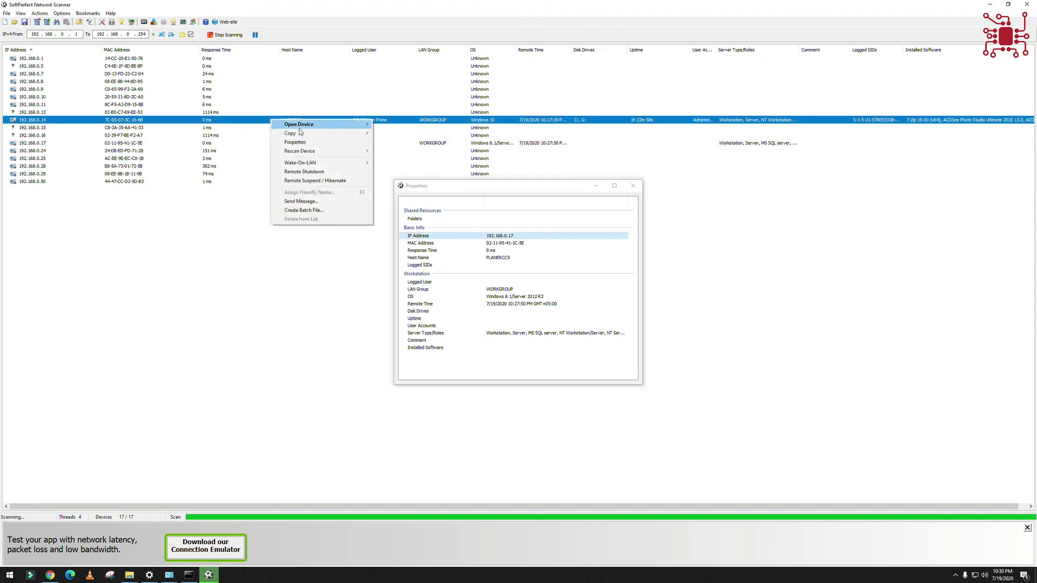
pyautogui.moveTo(300, 125)
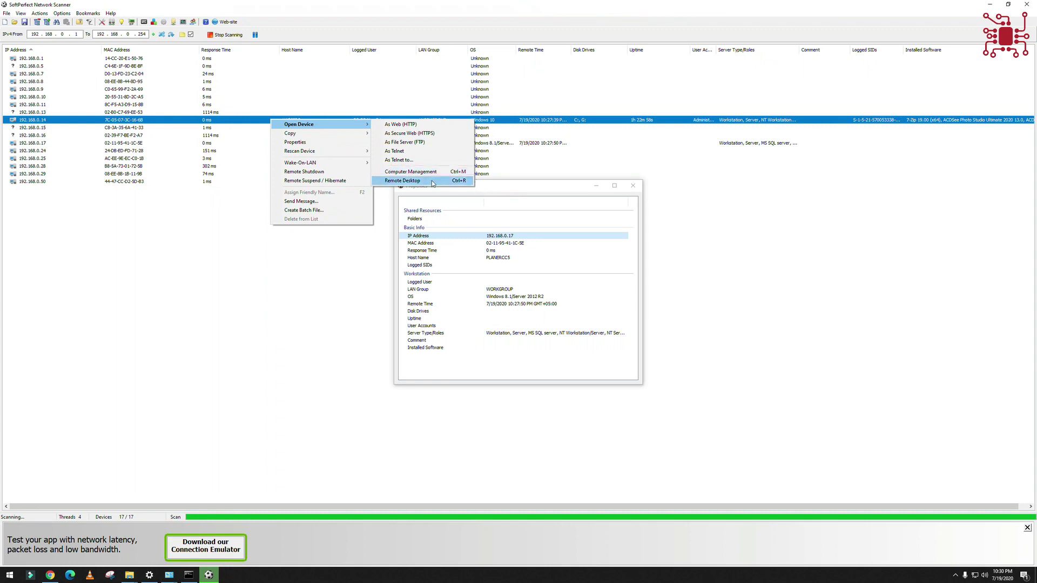
pyautogui.click(641, 186)
pyautogui.click(635, 186)
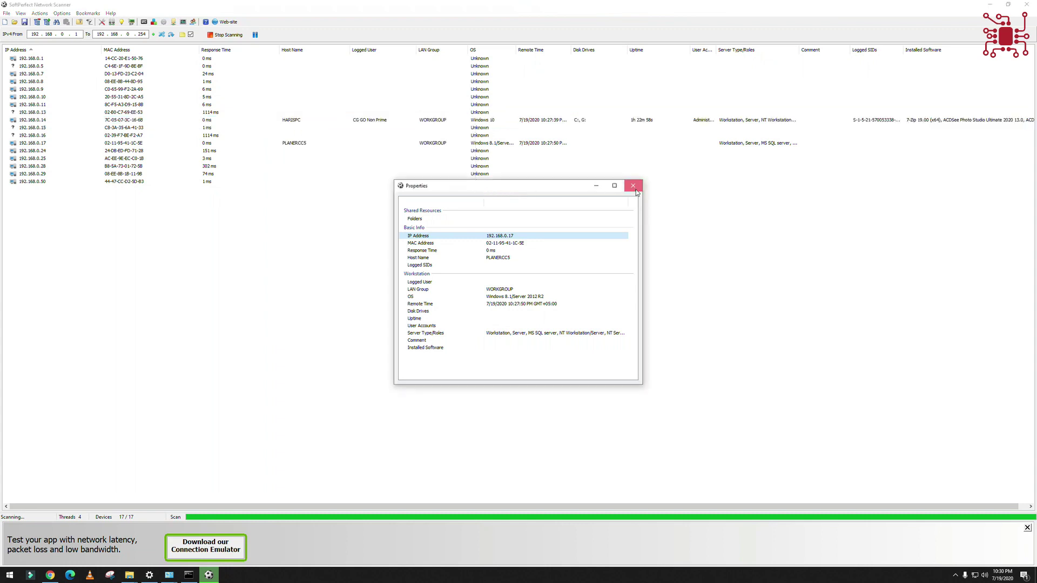
pyautogui.click(406, 148)
# - Start a Remote Desktop connection to 192.168.0.17, then cancel the credentials prompt
pyautogui.click(341, 144)
pyautogui.rightClick(328, 142)
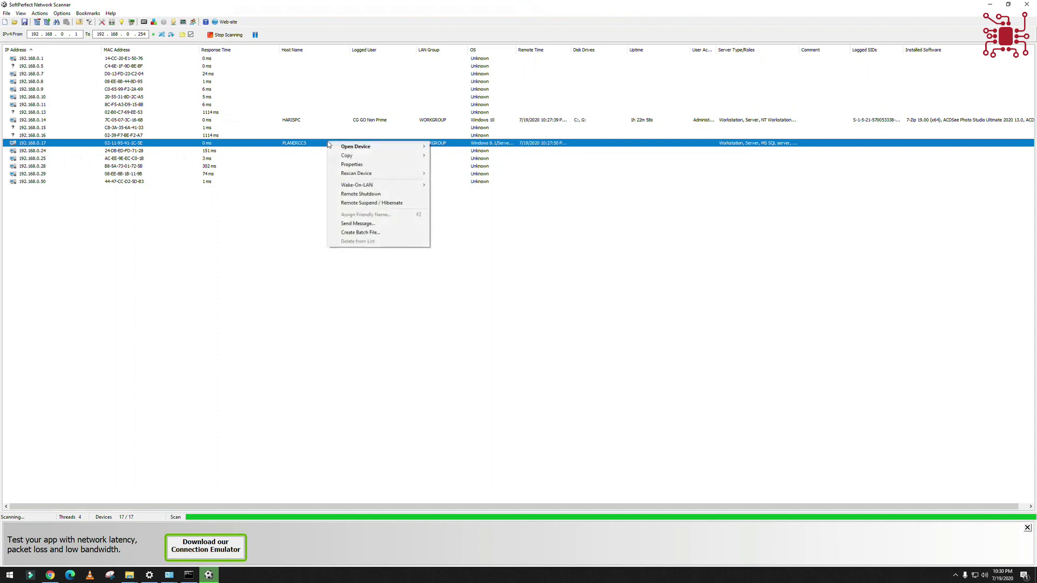
pyautogui.moveTo(378, 147)
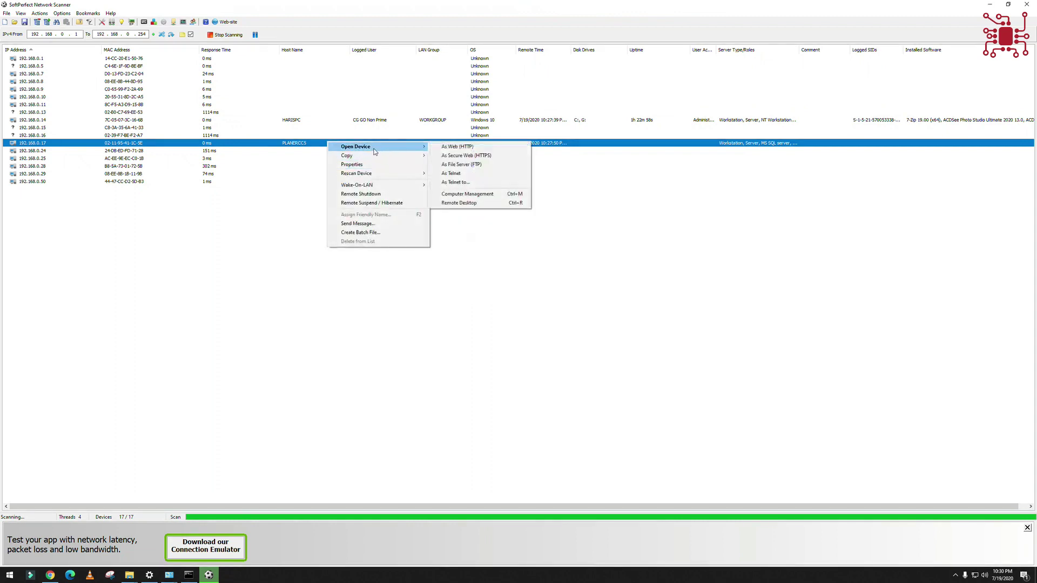
pyautogui.click(482, 204)
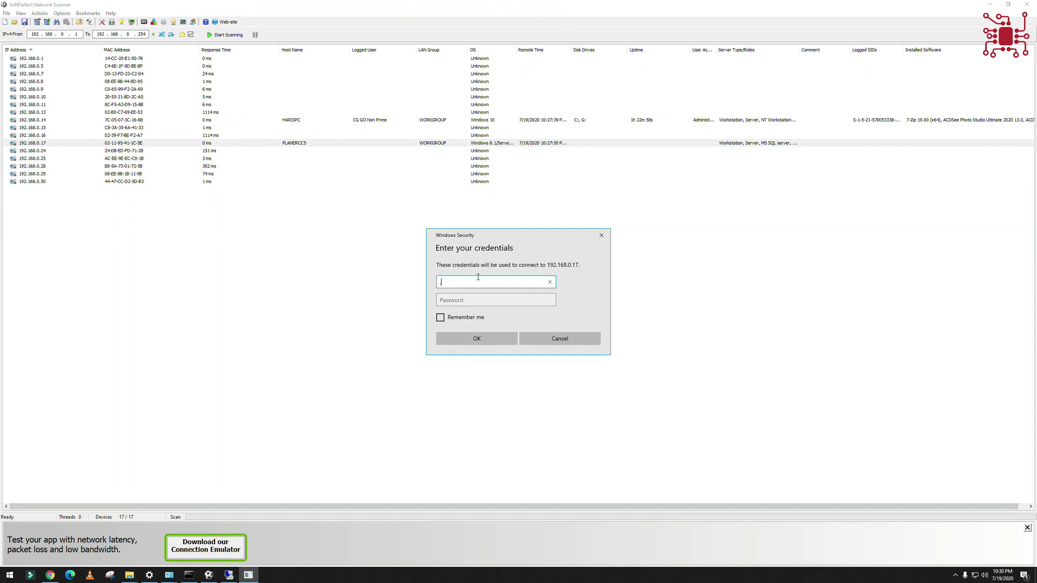
pyautogui.press('Return')
pyautogui.press('Return')
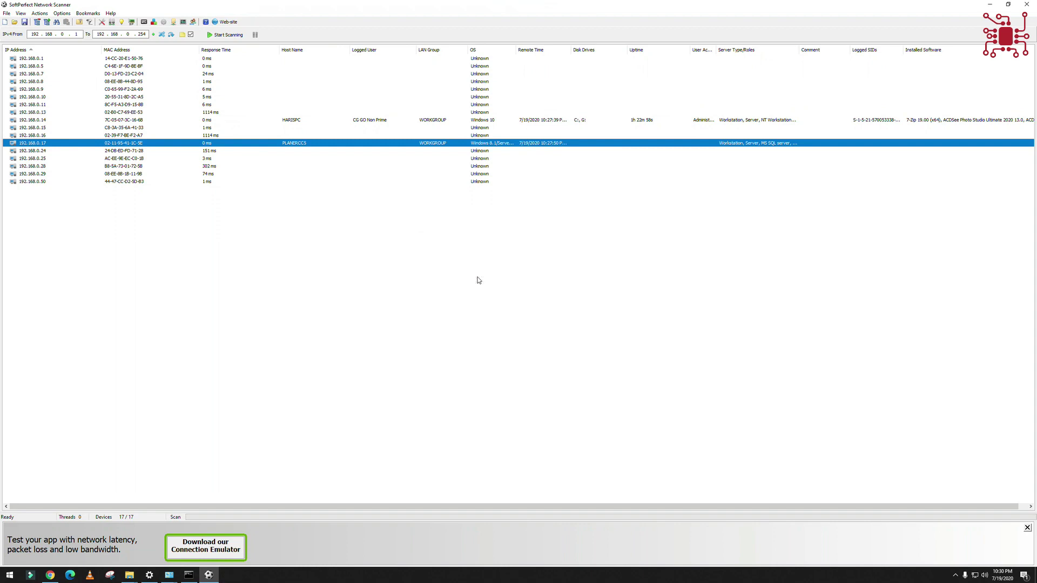
# - Retry Remote Desktop to 192.168.0.17 as .\Administrator with the account password, then dismiss the authentication error
pyautogui.rightClick(203, 149)
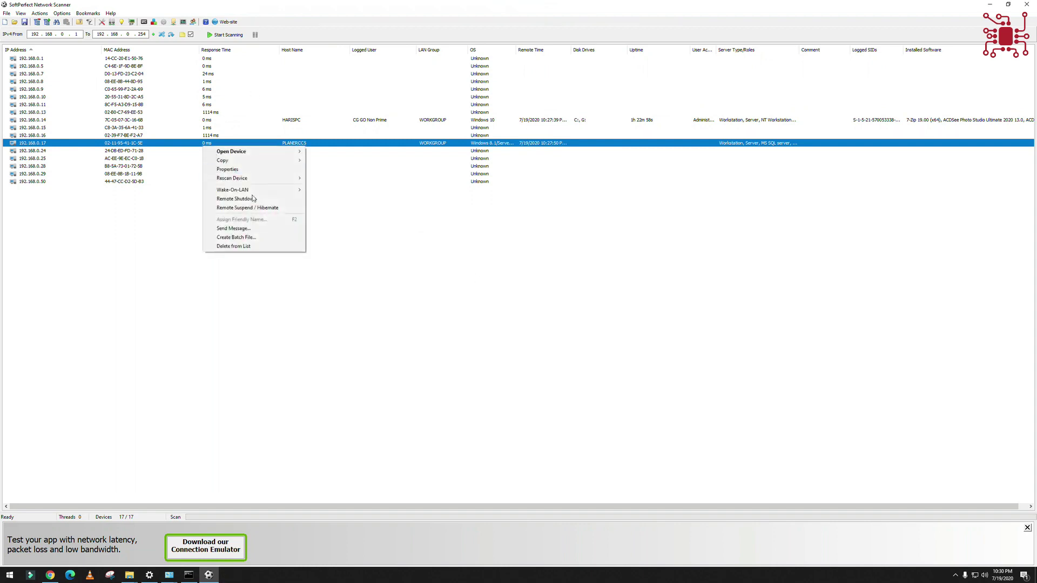
pyautogui.moveTo(292, 179)
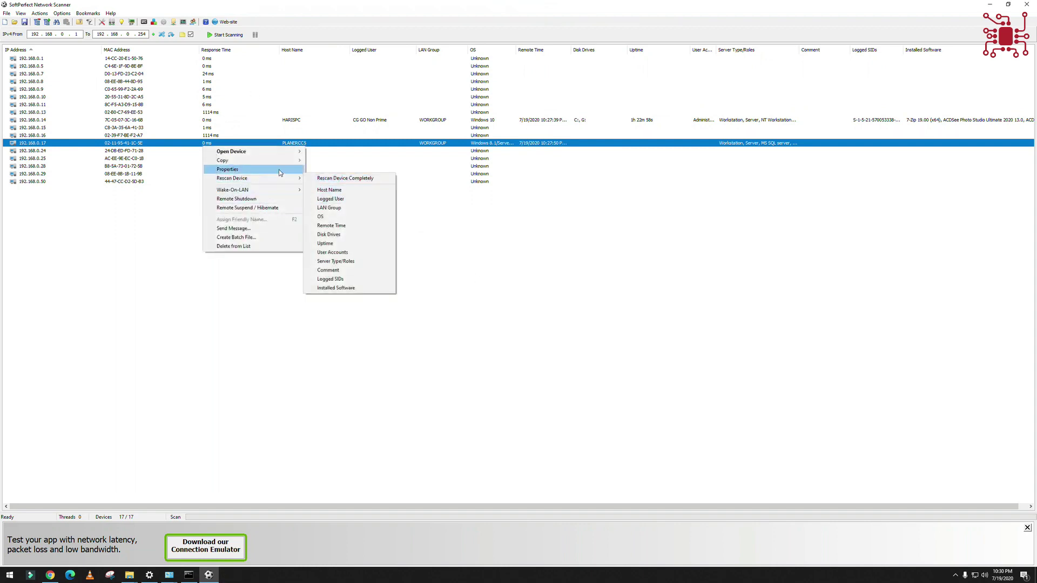
pyautogui.moveTo(254, 151)
pyautogui.click(333, 207)
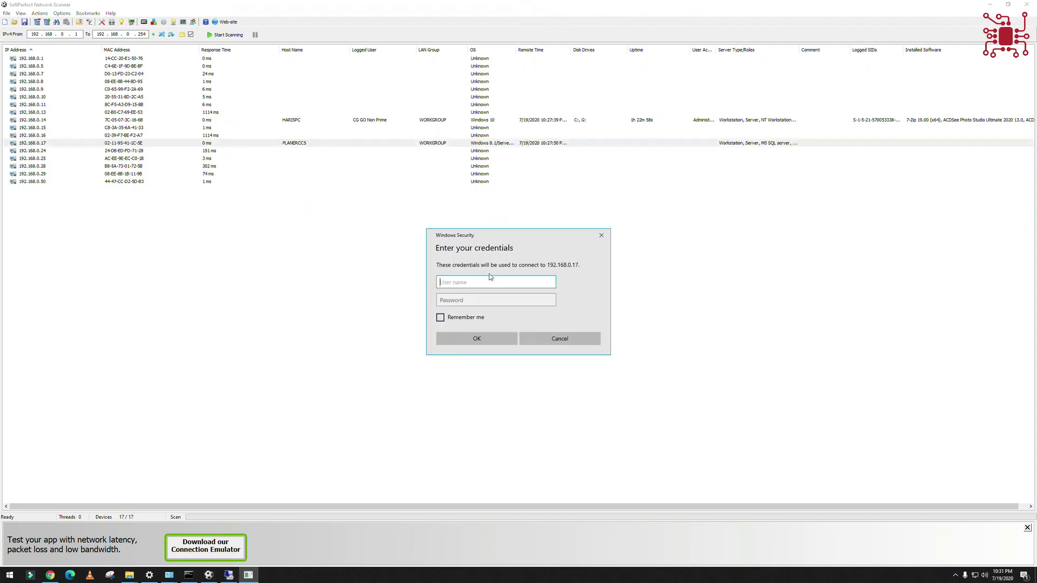
pyautogui.write('.\\Administar')
pyautogui.press('BackSpace')
pyautogui.press('BackSpace')
pyautogui.write('rator')
pyautogui.press('Tab')
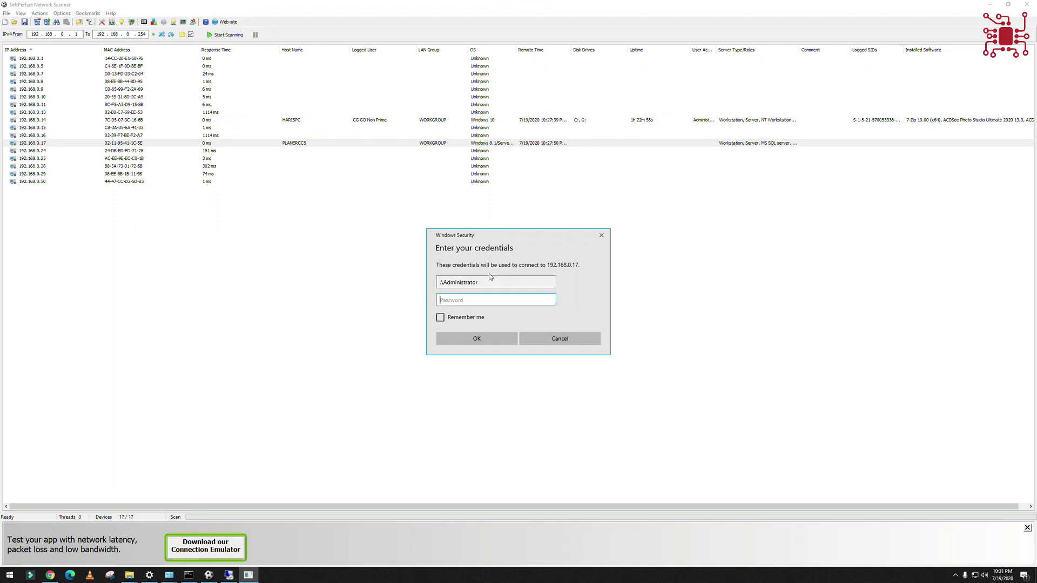
pyautogui.write('•••••••••')
pyautogui.press('Return')
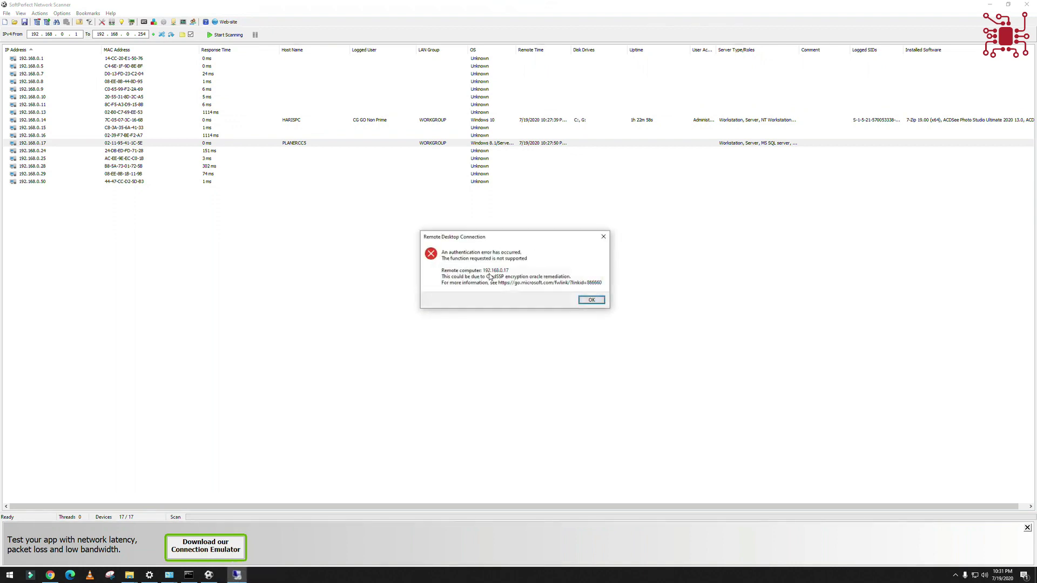
pyautogui.press('Return')
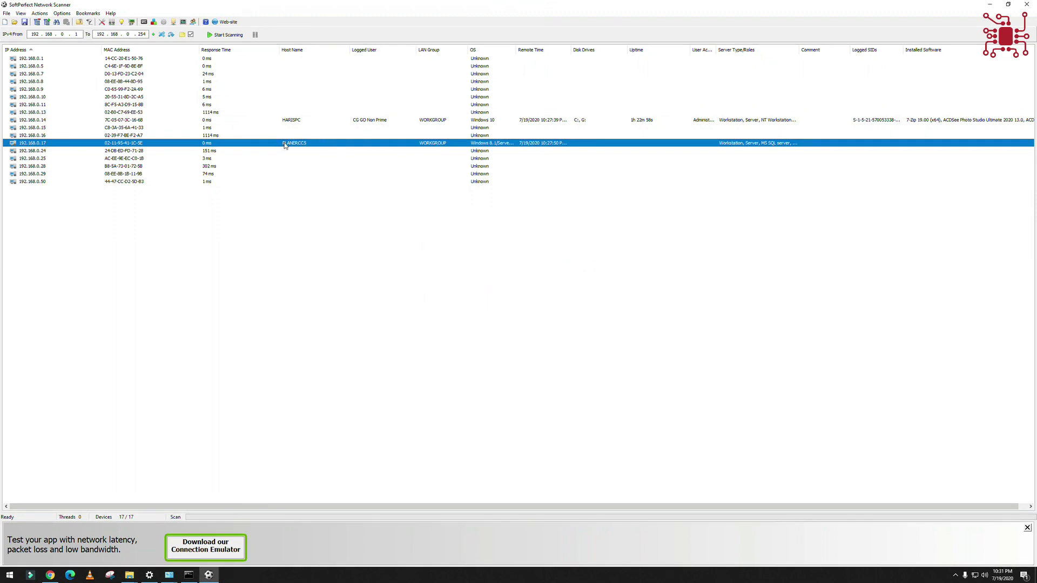
pyautogui.click(5, 16)
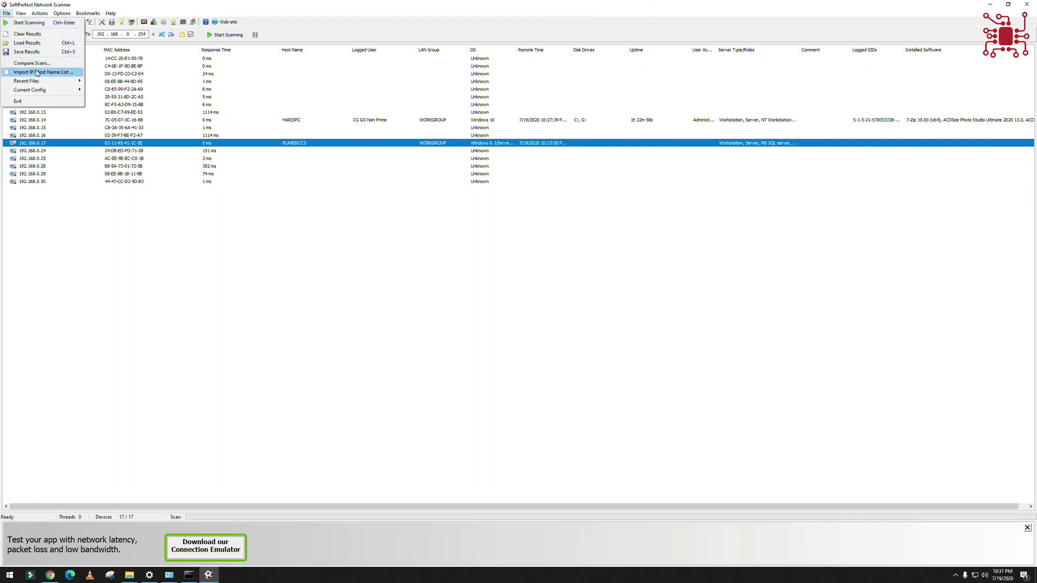
pyautogui.click(189, 233)
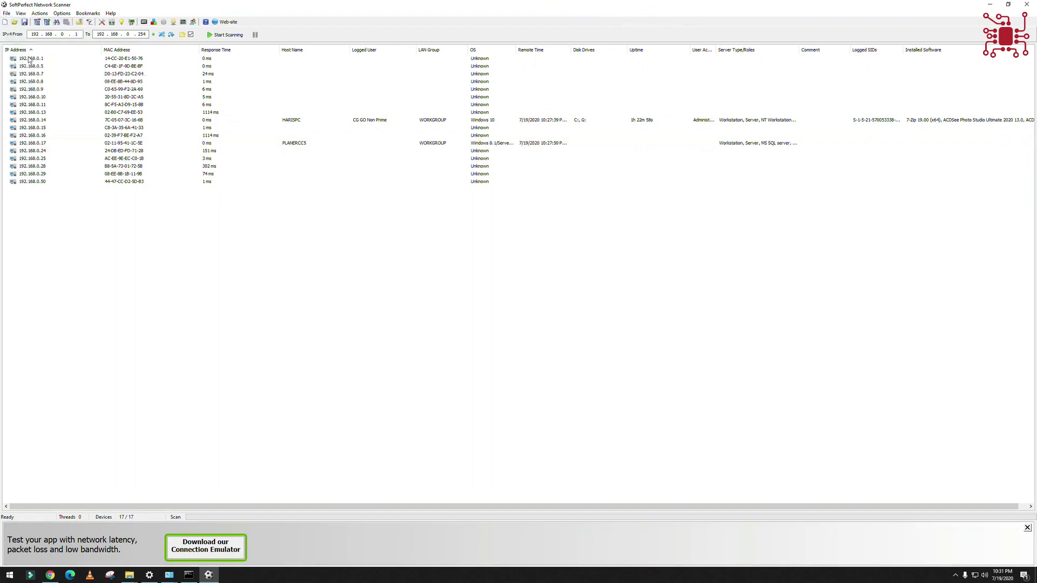
pyautogui.click(7, 13)
pyautogui.moveTo(27, 81)
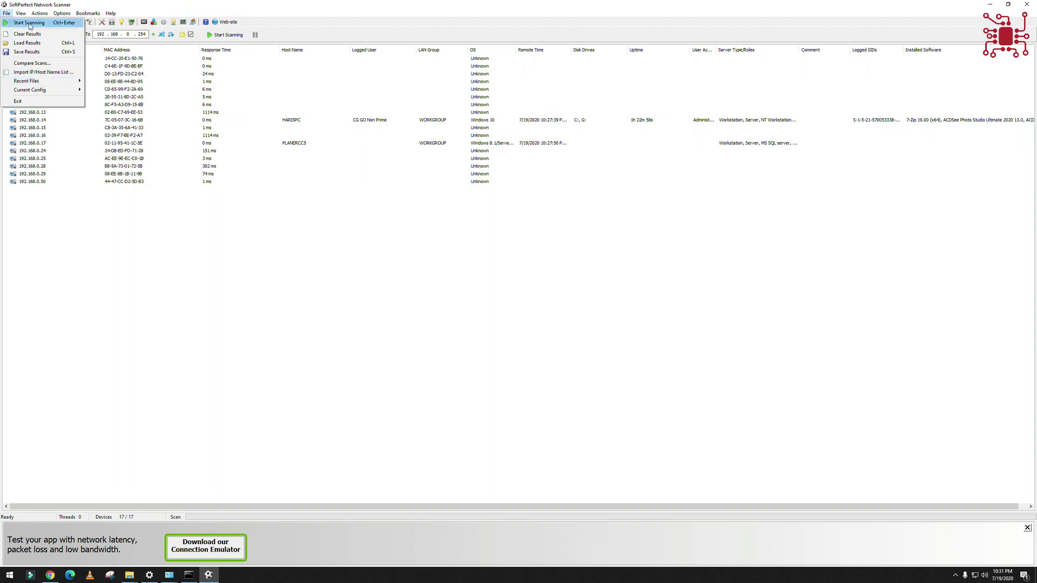
pyautogui.moveTo(37, 16)
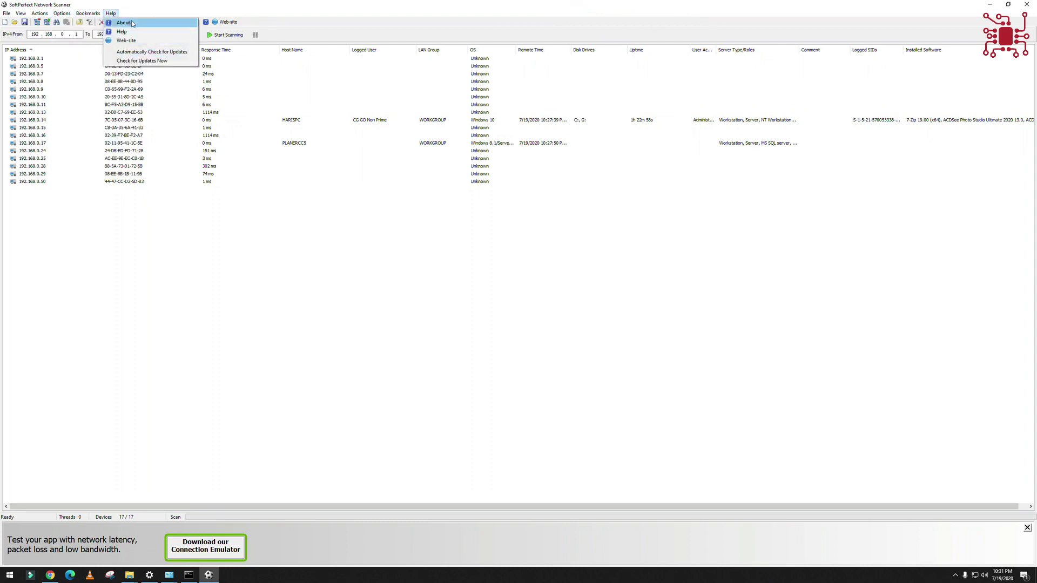
pyautogui.click(124, 22)
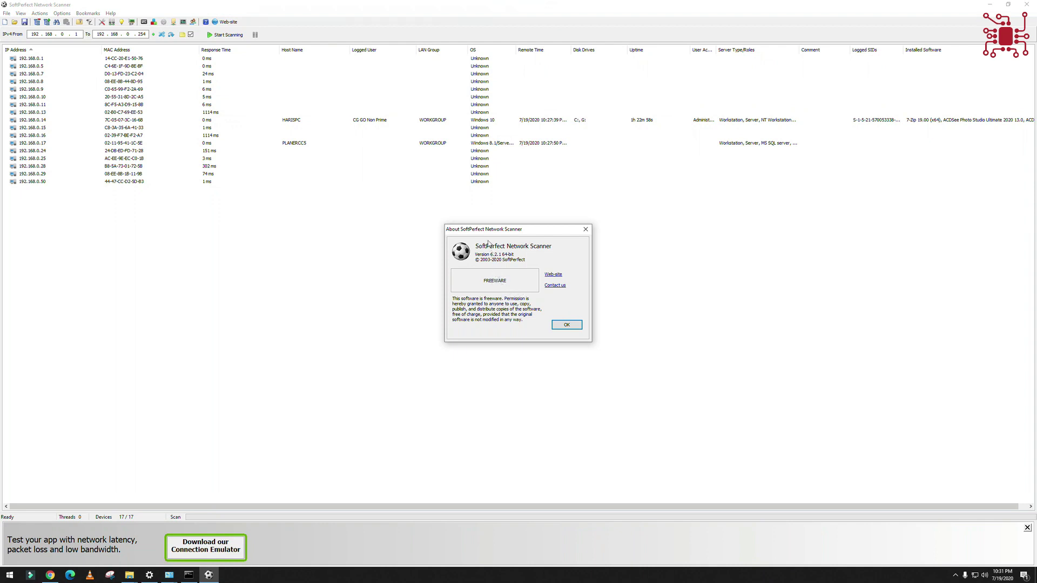
pyautogui.click(574, 325)
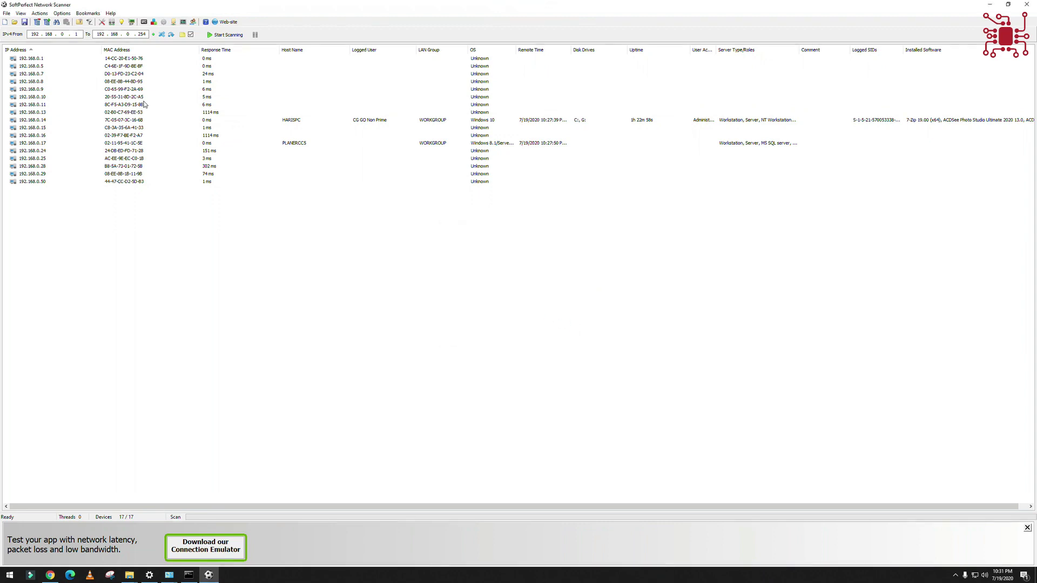
pyautogui.click(7, 13)
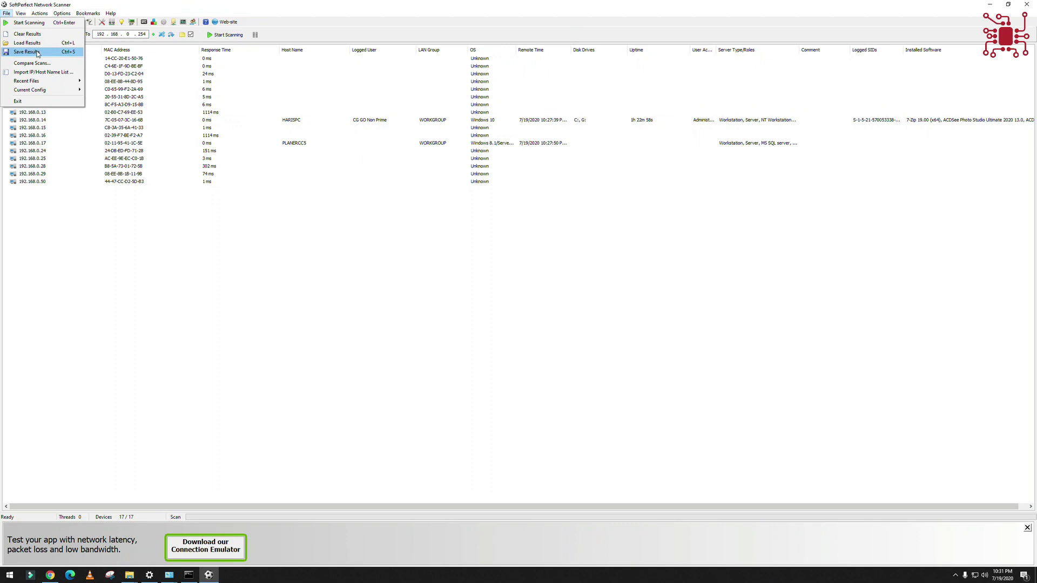
# - Save the scan results to the Desktop as XML file 'dfdfd', then show the desktop
pyautogui.click(36, 52)
pyautogui.click(102, 278)
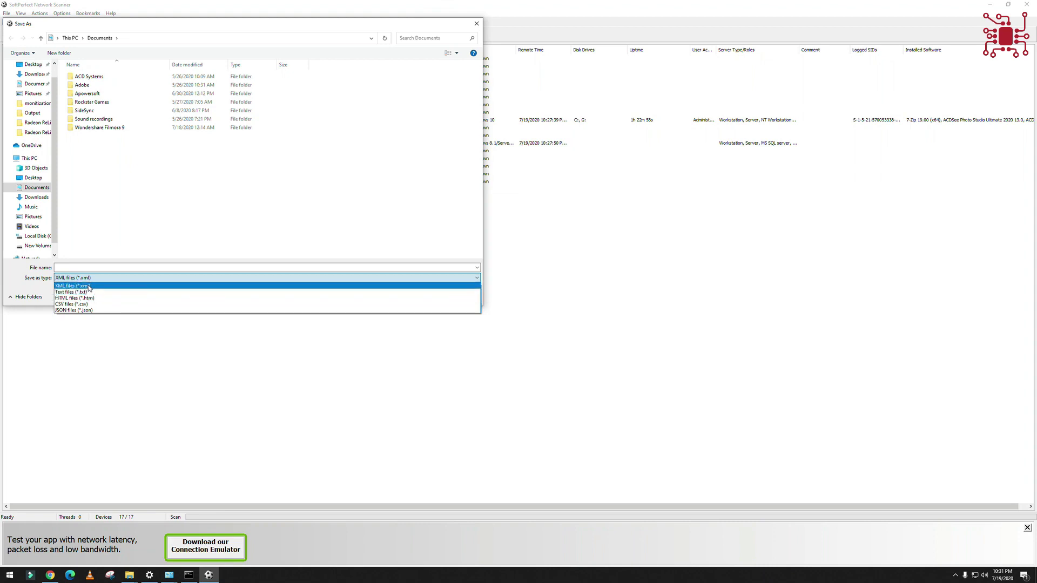
pyautogui.click(93, 278)
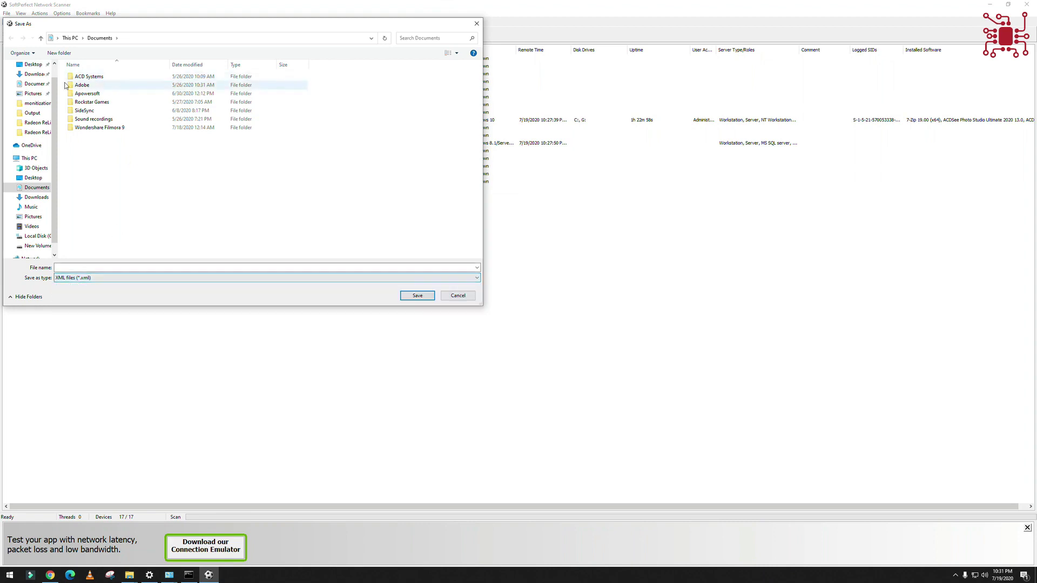
pyautogui.click(32, 65)
pyautogui.click(67, 270)
pyautogui.write('dfdfd')
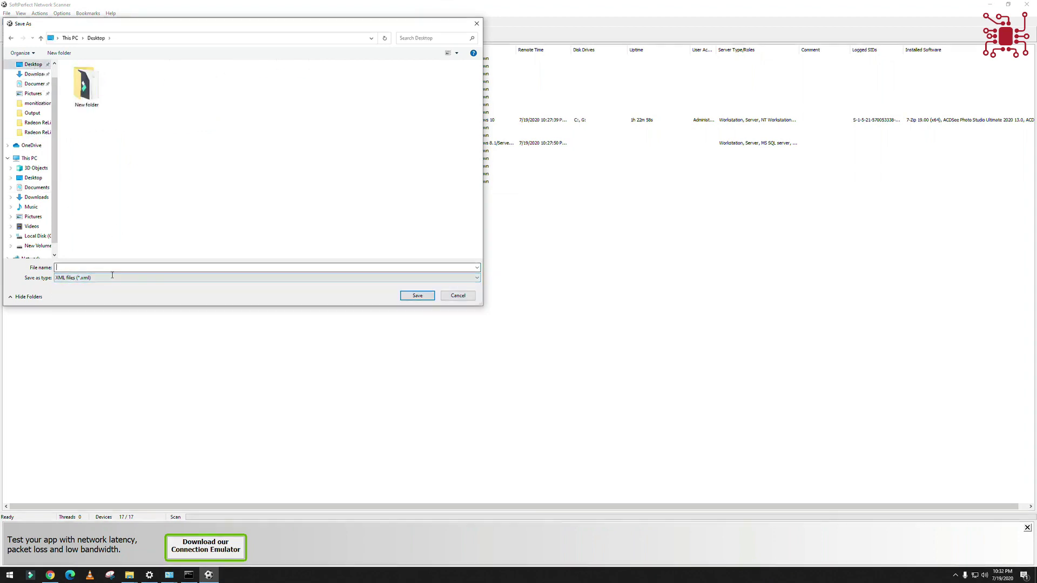
pyautogui.click(213, 278)
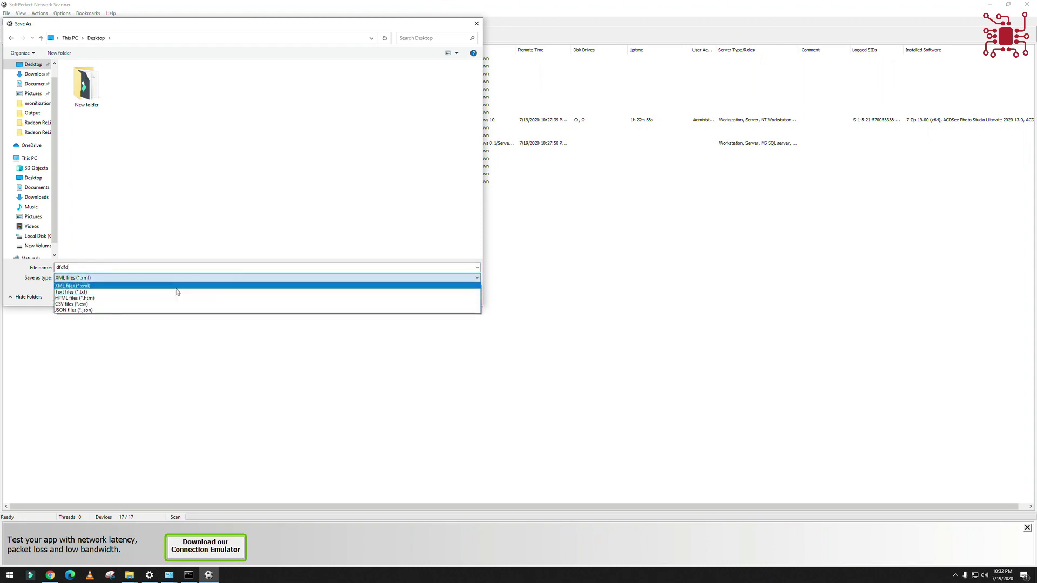
pyautogui.press('Escape')
pyautogui.click(421, 294)
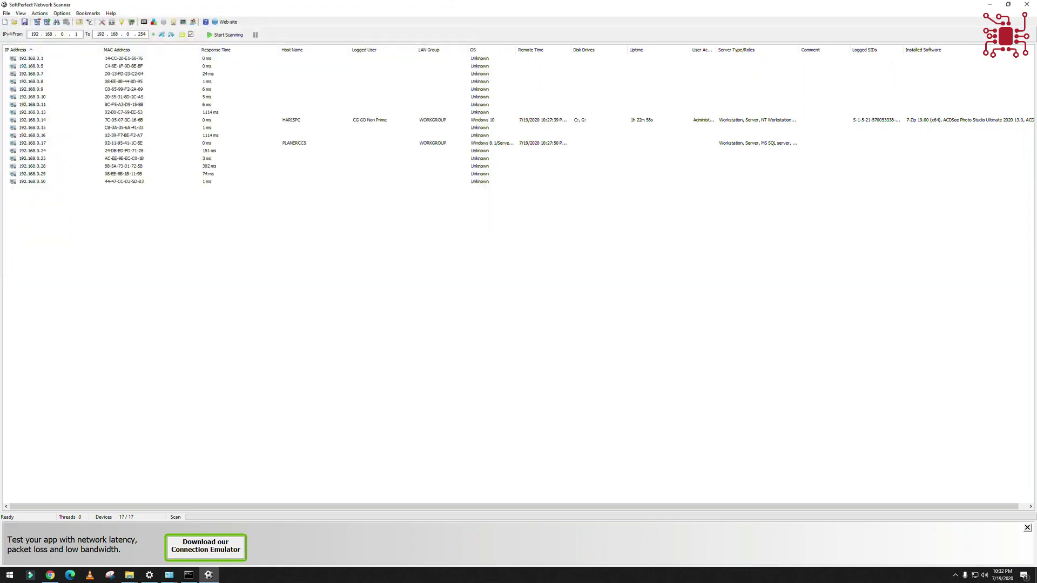
pyautogui.click(1035, 575)
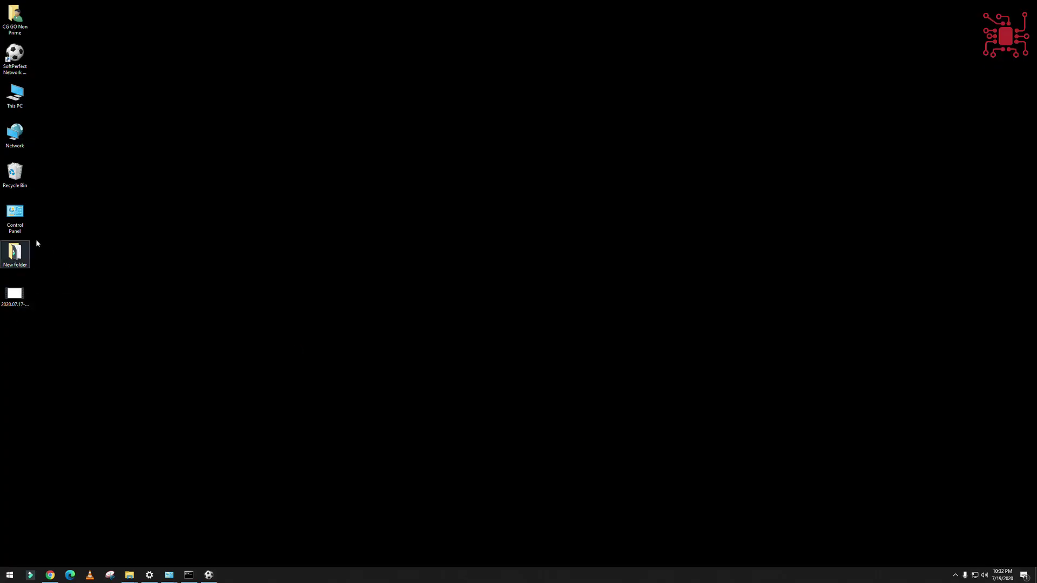
# - Open the exported dfdfd.xml file in Notepad through the Open with dialog
pyautogui.doubleClick(15, 332)
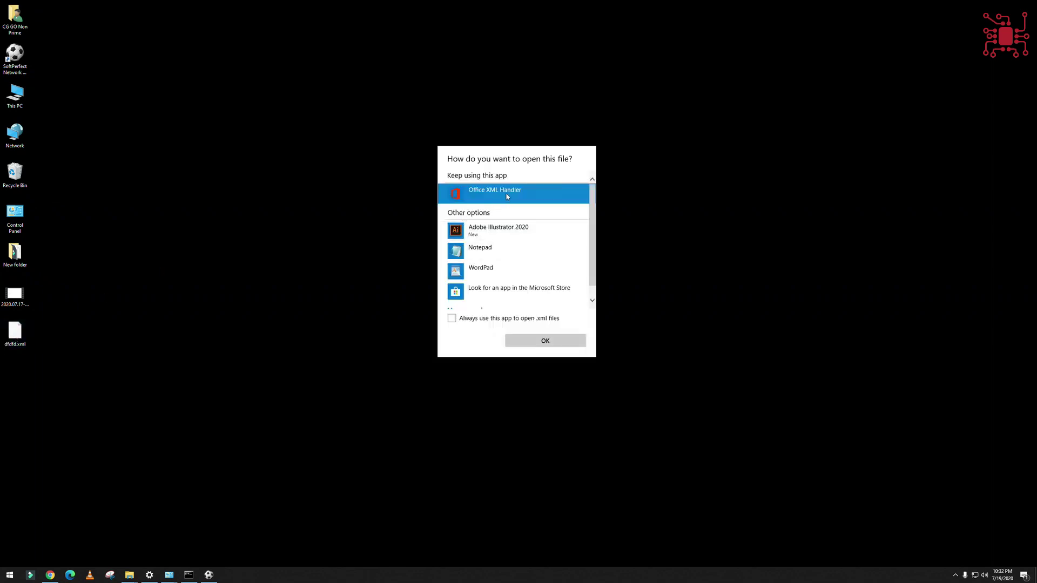
pyautogui.doubleClick(506, 193)
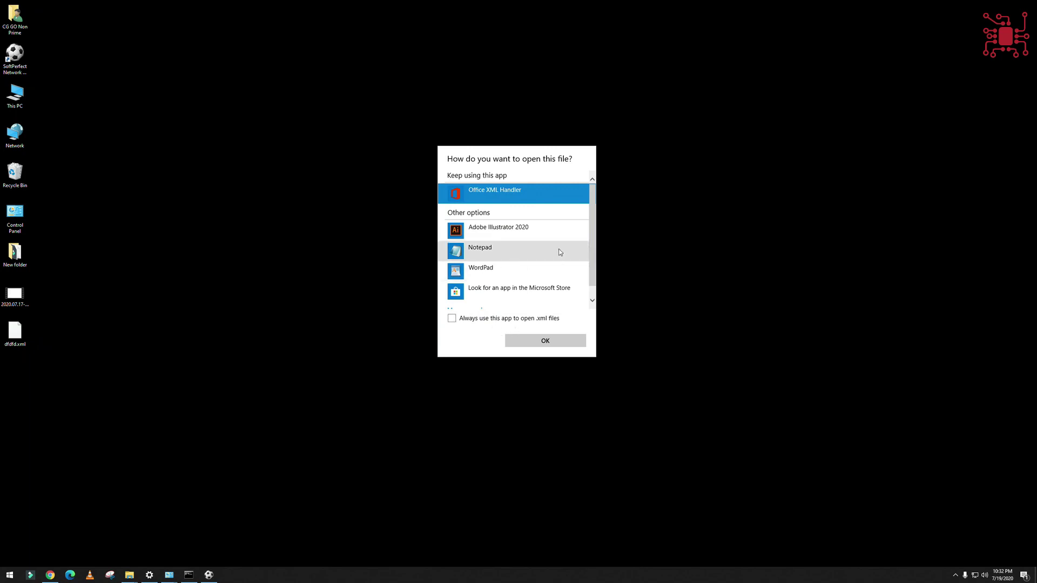
pyautogui.doubleClick(528, 198)
pyautogui.scroll(-1, 540, 259)
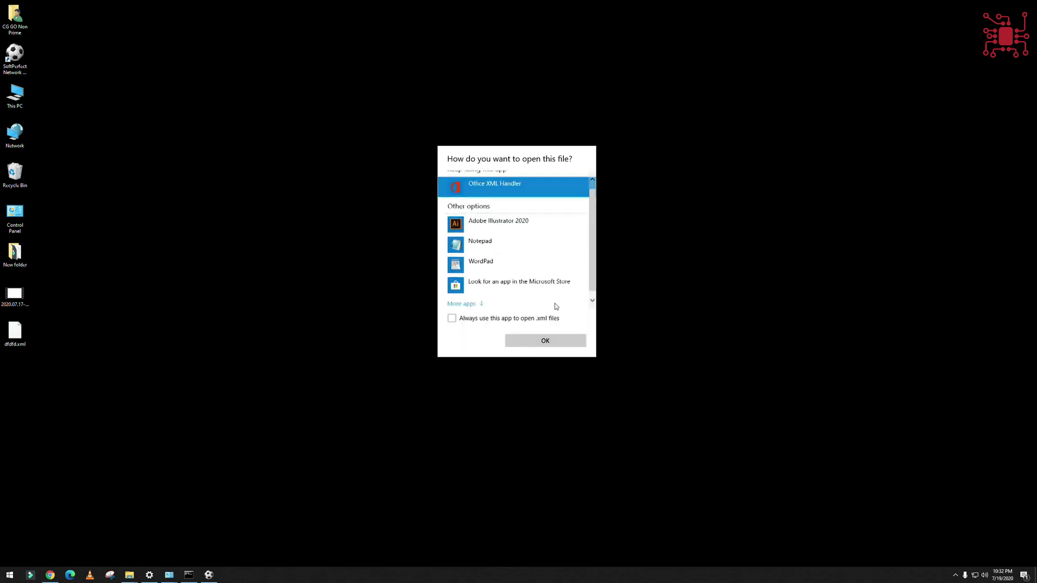
pyautogui.click(488, 300)
pyautogui.doubleClick(481, 235)
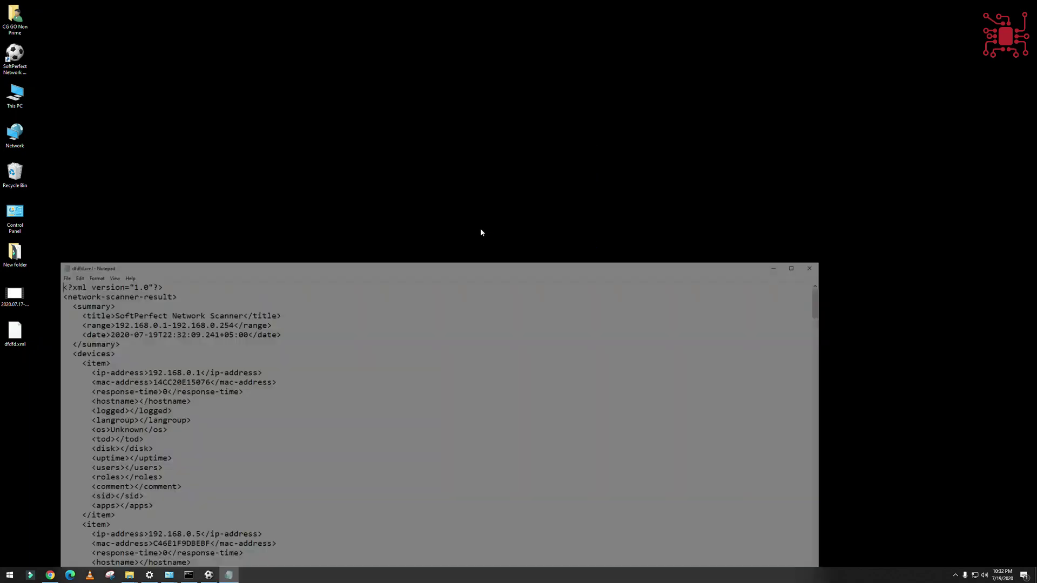
# - Scroll through the XML device entries, then close Notepad and return to Network Scanner
pyautogui.moveTo(274, 264); pyautogui.dragTo(382, 78)
pyautogui.scroll(-3, 367, 263)
pyautogui.moveTo(295, 264); pyautogui.dragTo(280, 292)
pyautogui.scroll(-5, 283, 324)
pyautogui.scroll(-13, 283, 361)
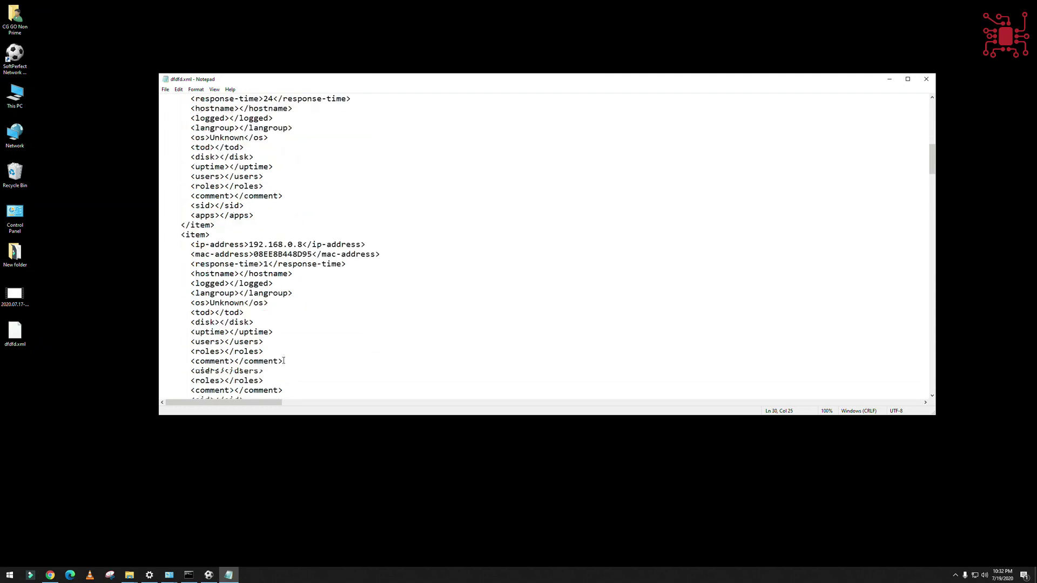
pyautogui.click(926, 79)
pyautogui.click(209, 574)
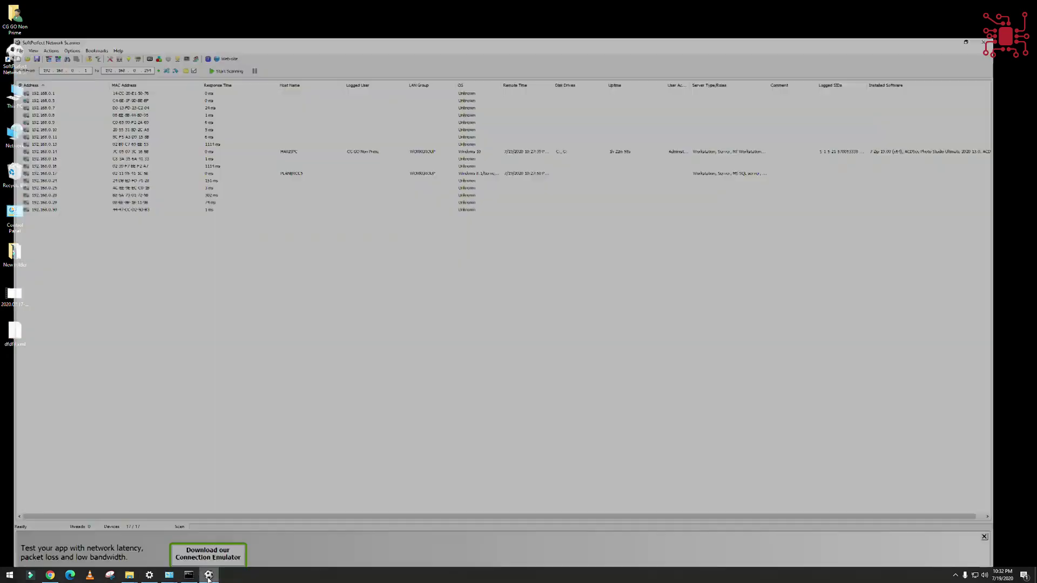
pyautogui.click(6, 7)
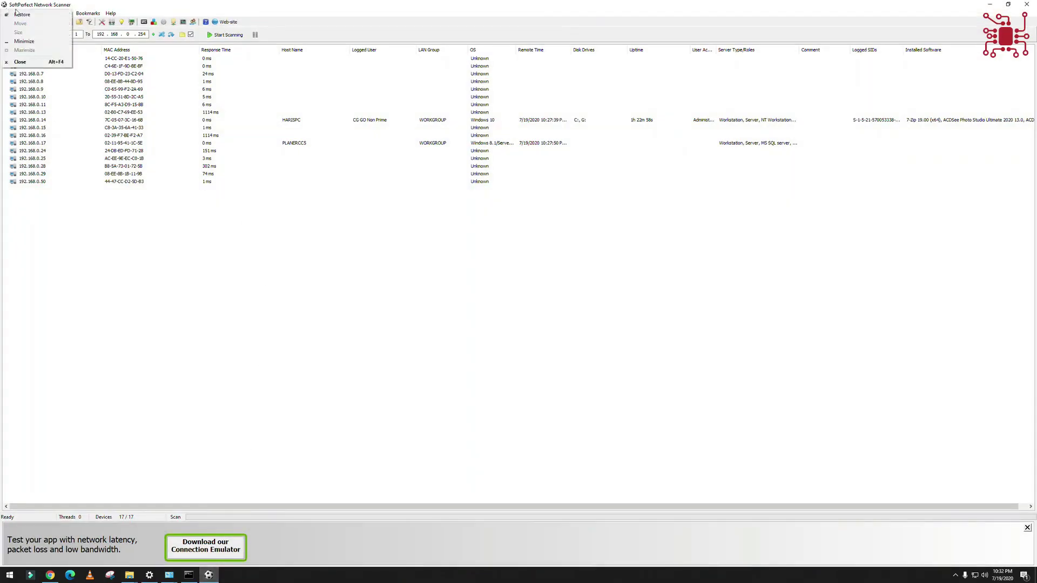
pyautogui.click(6, 6)
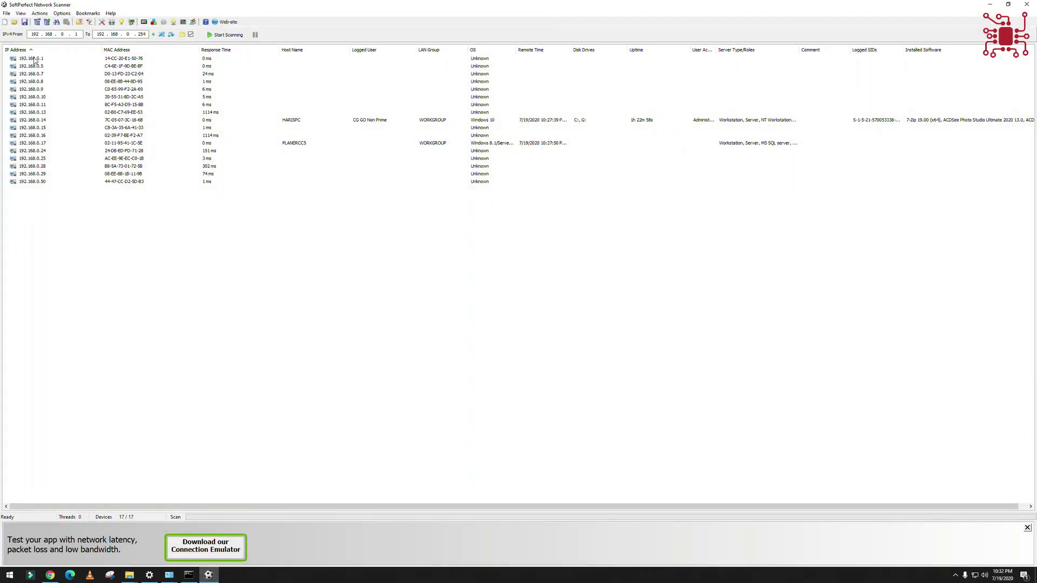
pyautogui.click(32, 59)
pyautogui.click(114, 89)
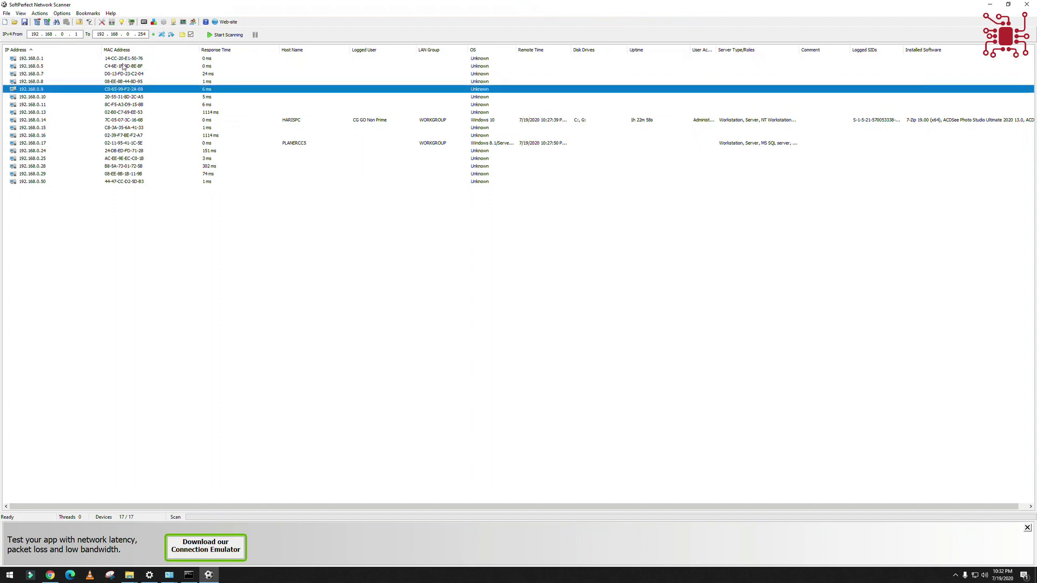
pyautogui.click(124, 66)
pyautogui.click(125, 58)
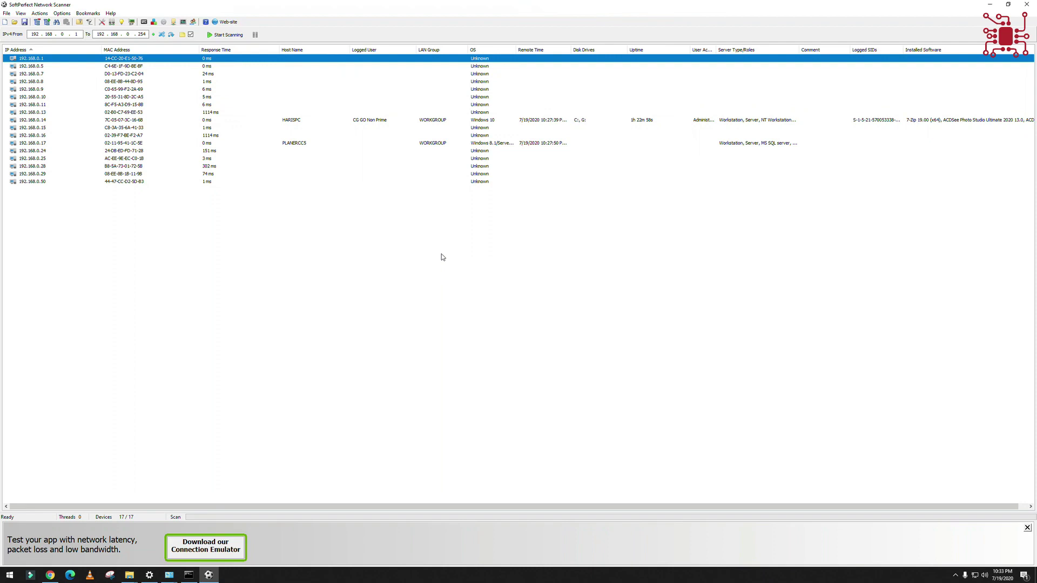
pyautogui.click(446, 121)
pyautogui.click(367, 143)
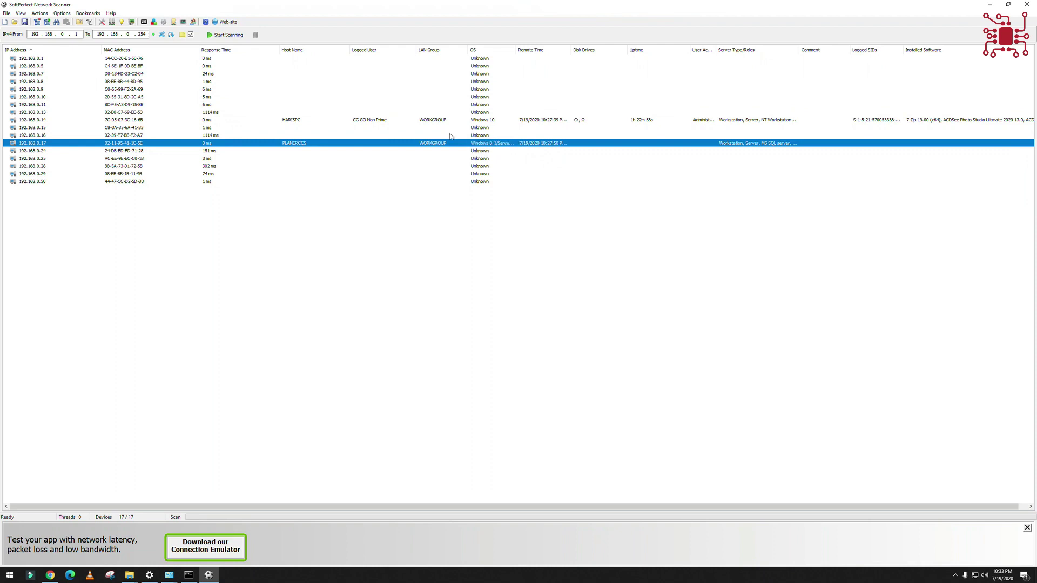
pyautogui.click(5, 14)
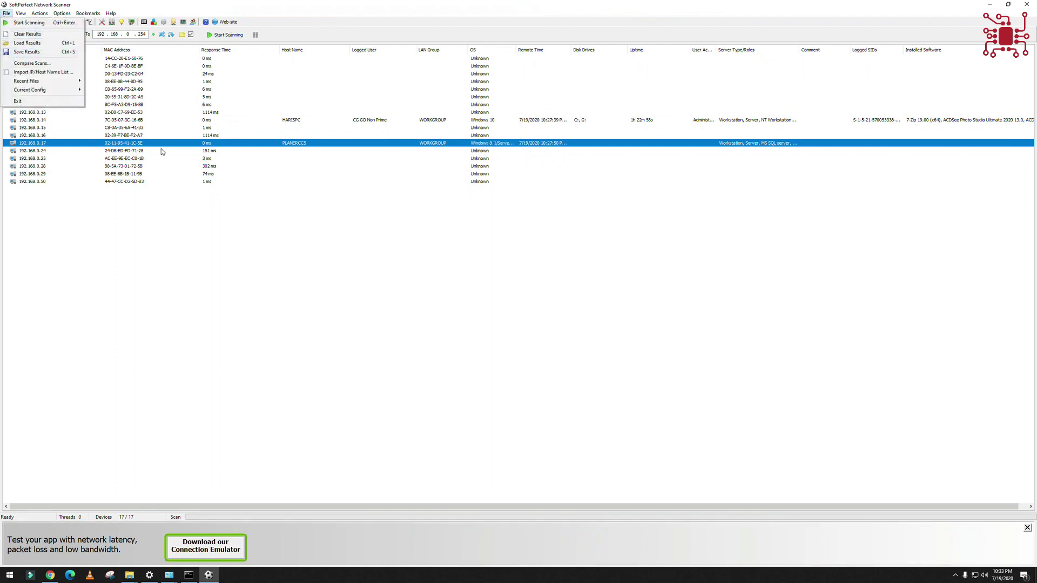
pyautogui.click(166, 98)
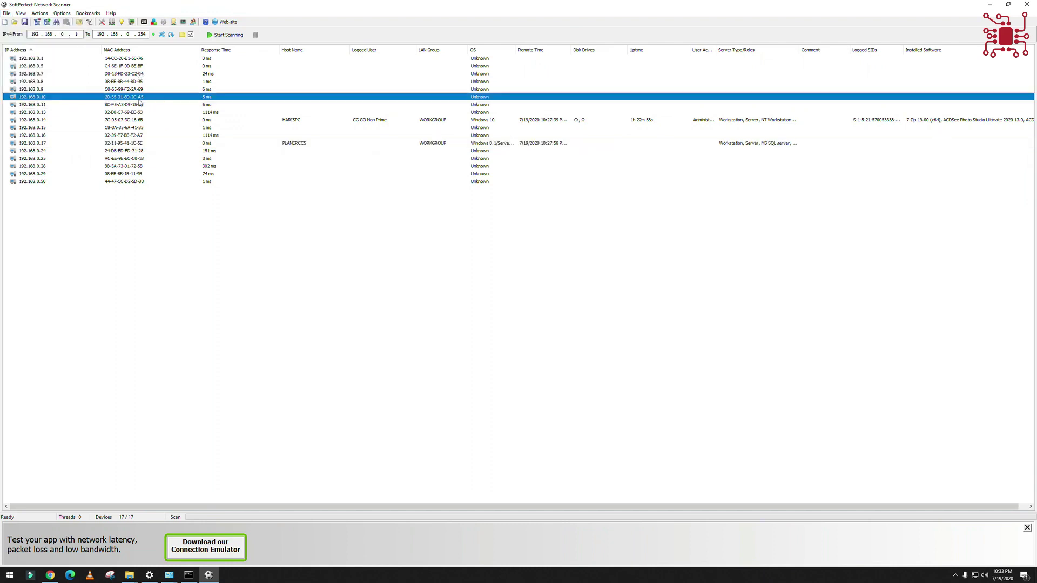
pyautogui.click(132, 123)
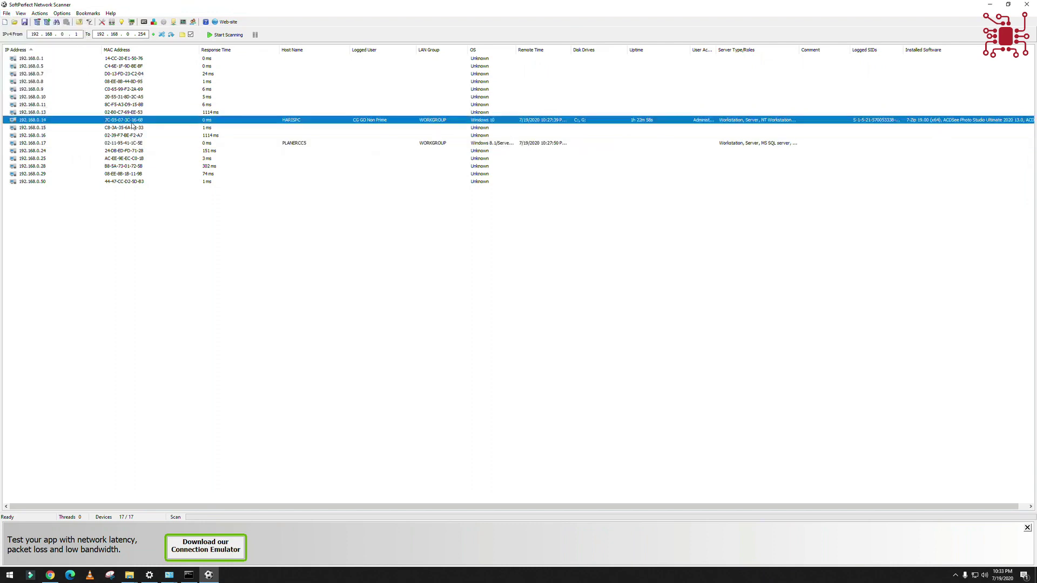
# - Show the 192.168.0.14 context menu and expand its Copy submenu
pyautogui.rightClick(132, 120)
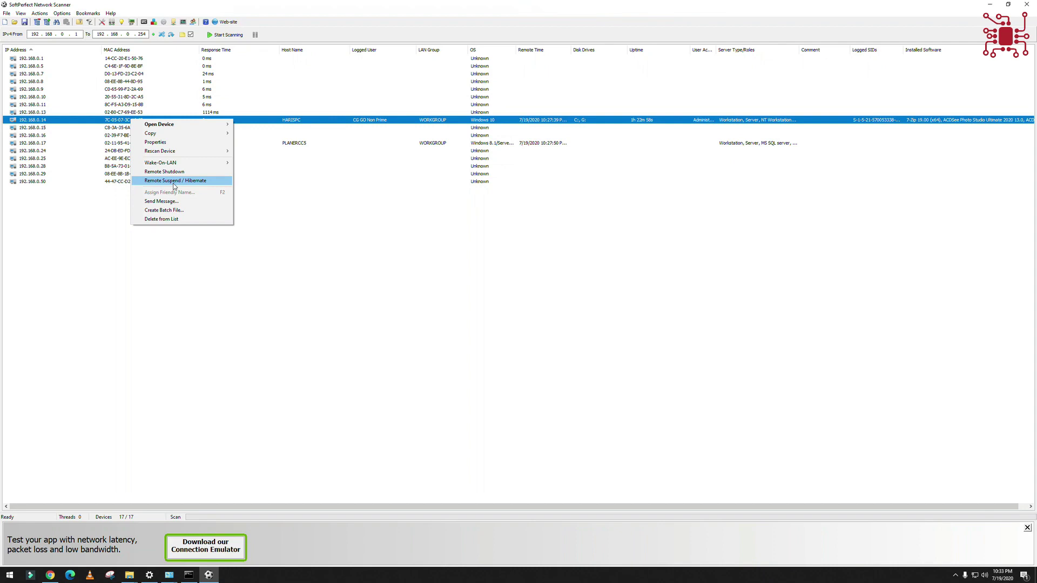
pyautogui.moveTo(173, 152)
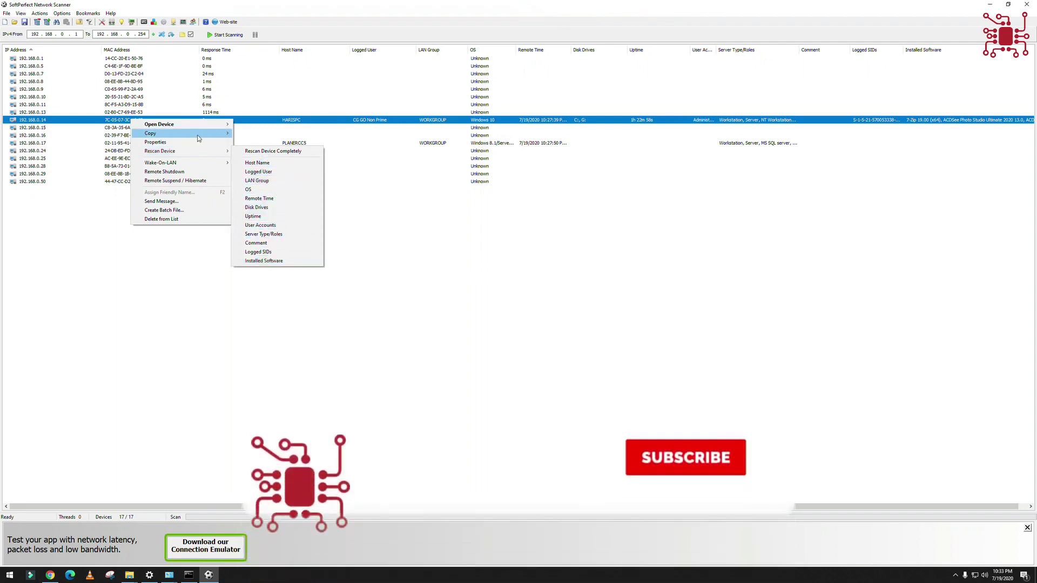
pyautogui.moveTo(209, 137)
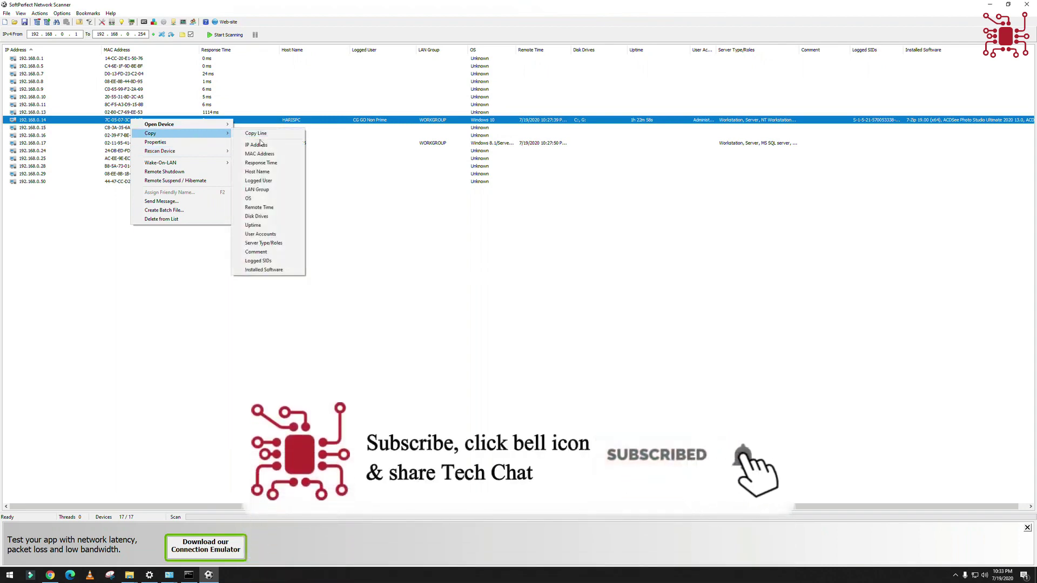